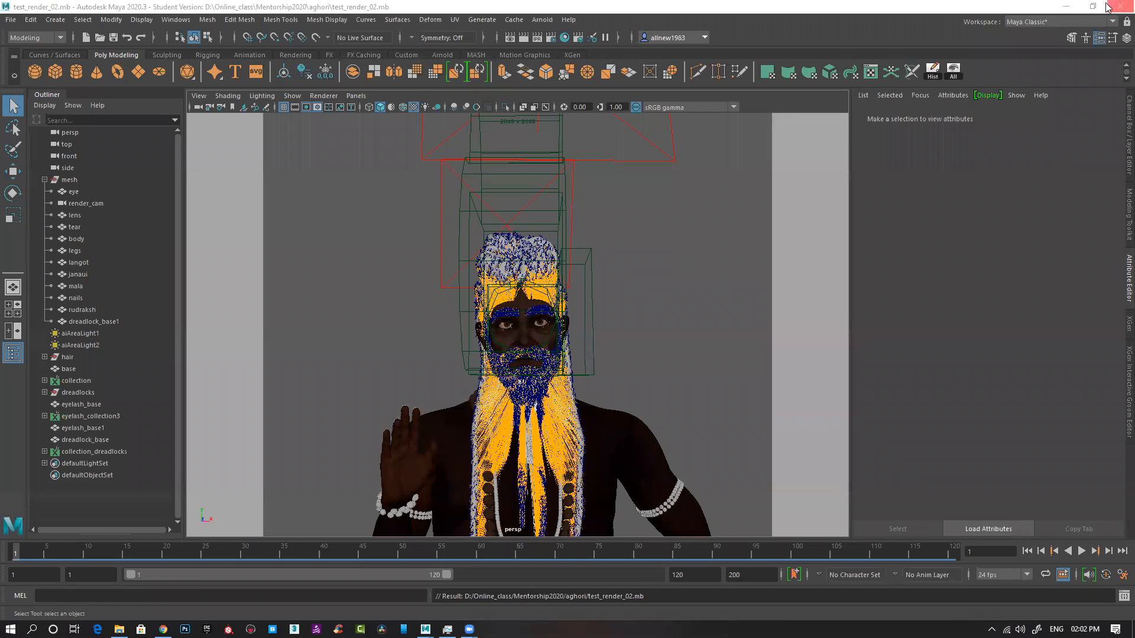
Step: Minimize the Maya scene and refresh the desktop
left_click(1067, 10)
right_click(615, 329)
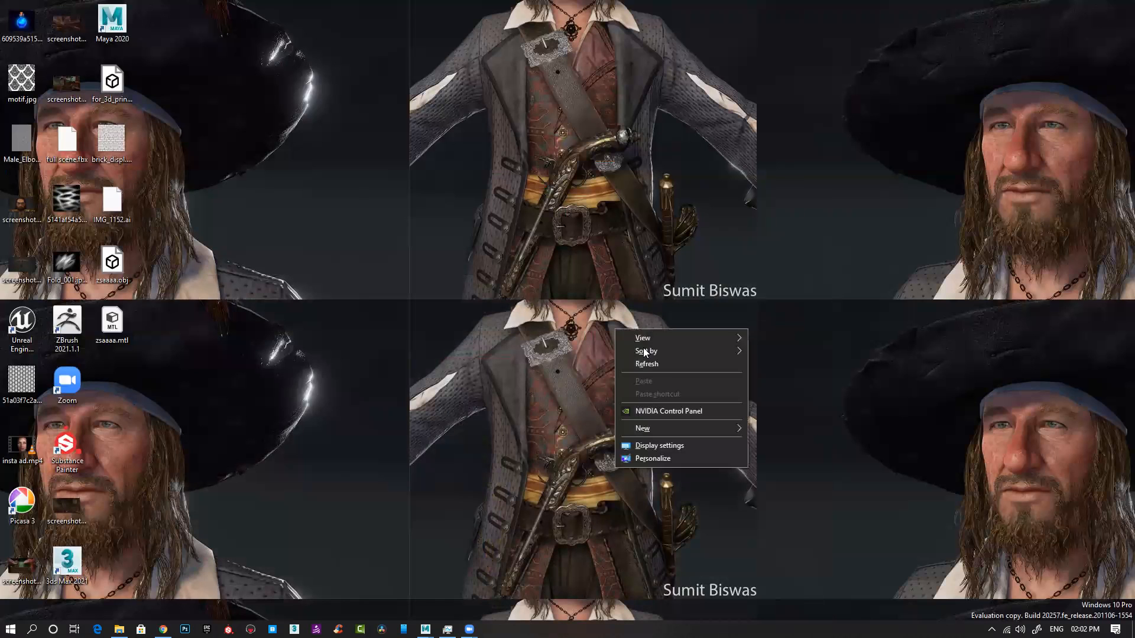
left_click(646, 363)
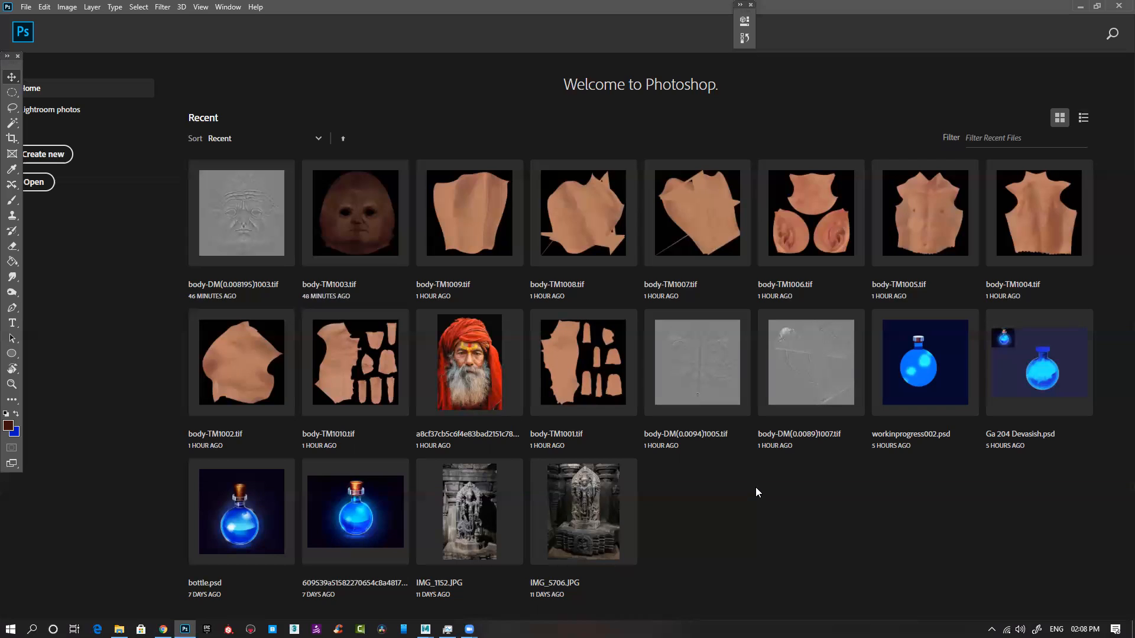
Step: Open the lantern image nptxhwkg-900.jpg in Photoshop and add an empty layer above the background
left_click(118, 629)
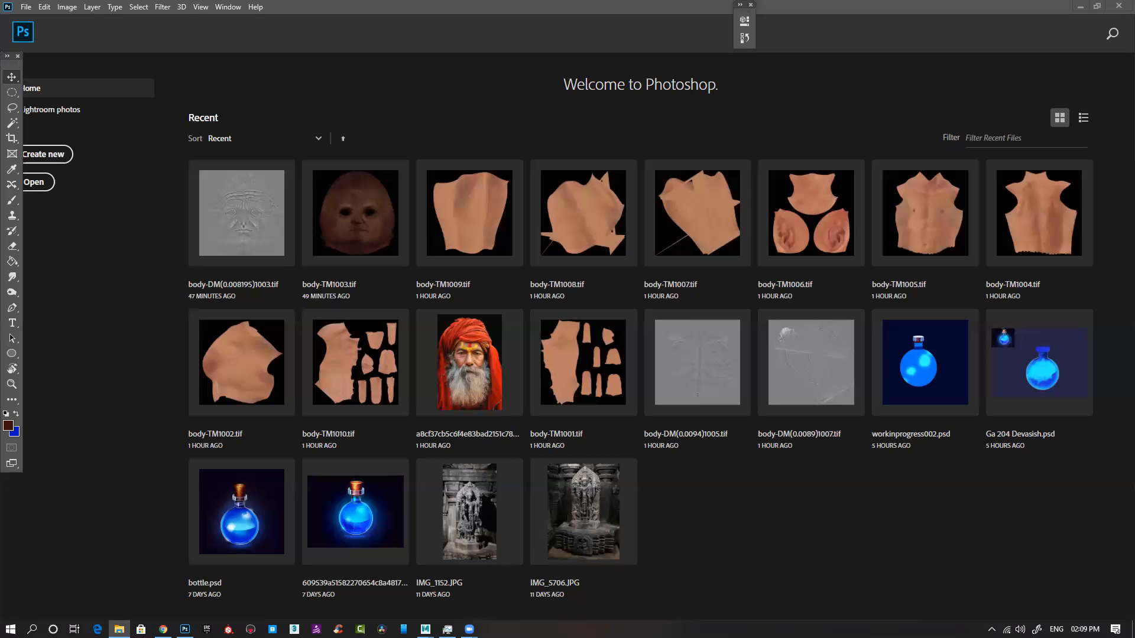
left_click_drag(185, 630, 782, 546)
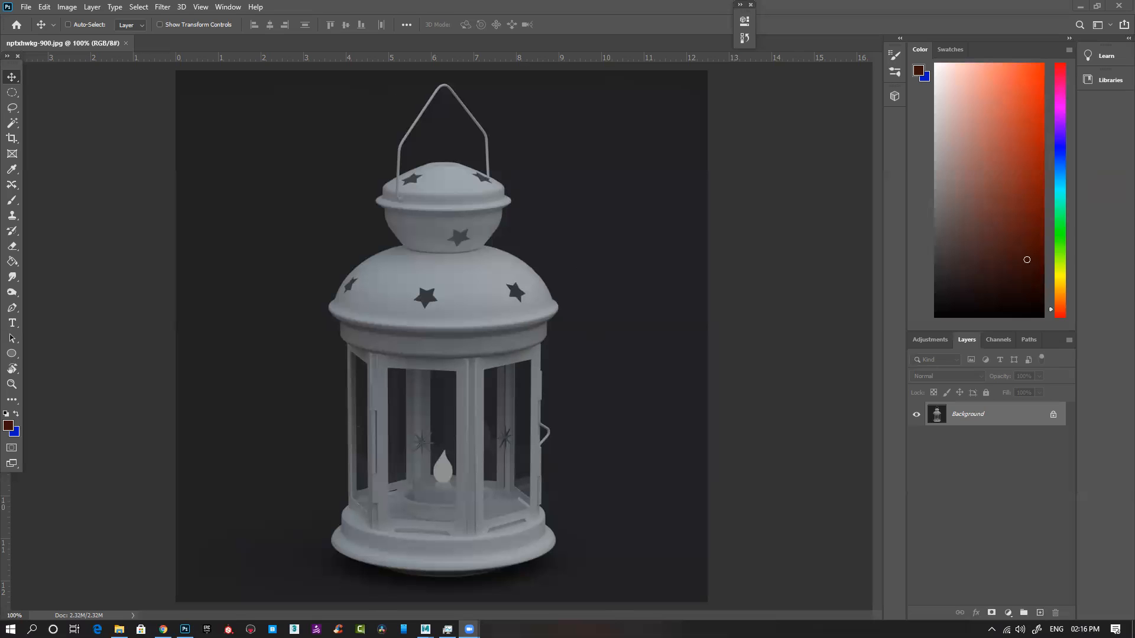
left_click(1040, 613)
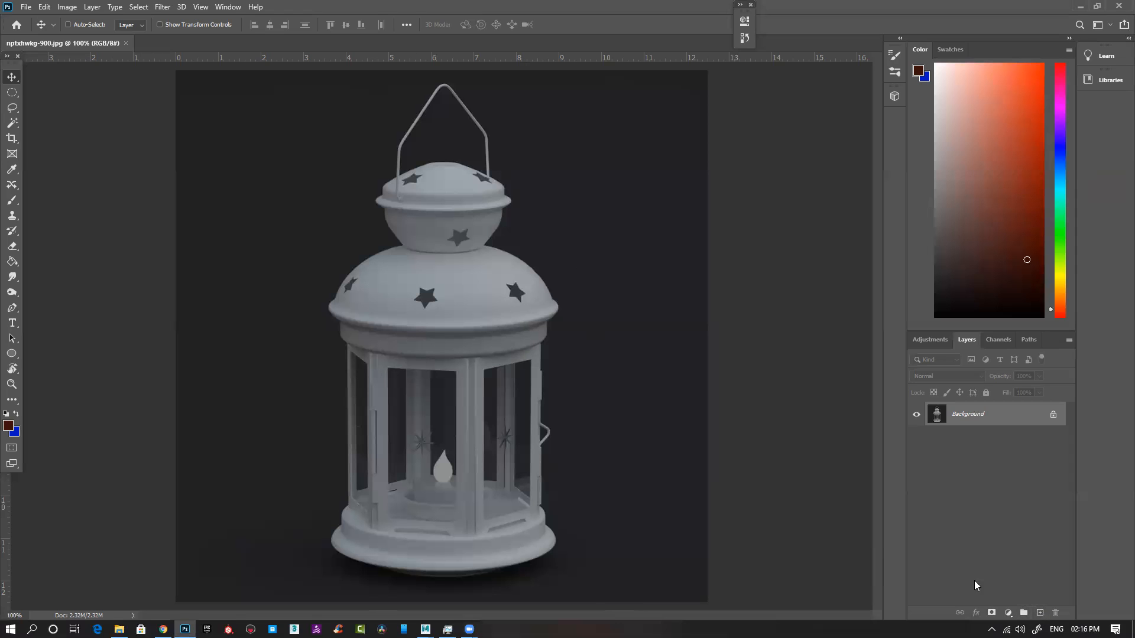
left_click(1040, 613)
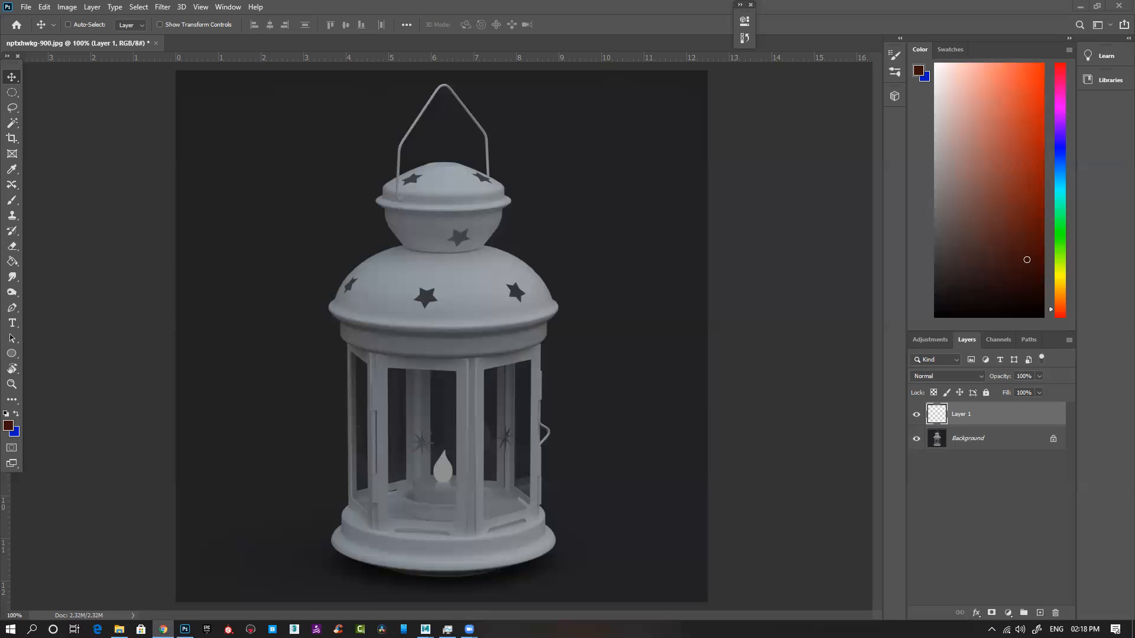
Step: Switch to Chrome and search Google for "brass texture"
left_click(163, 629)
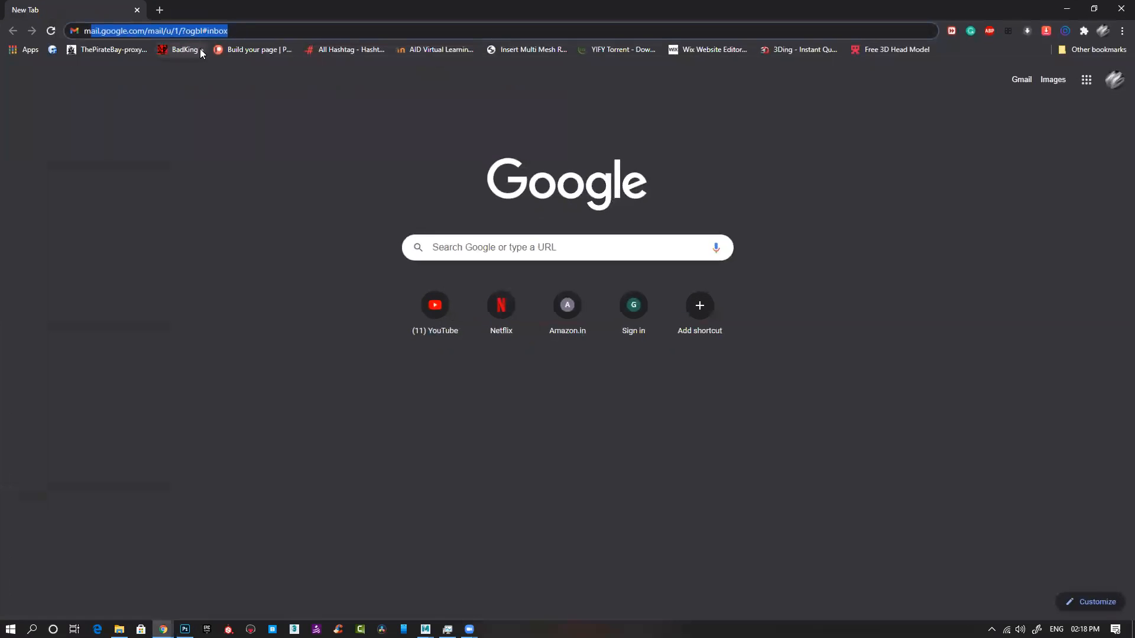
left_click(284, 36)
type("mbrass ")
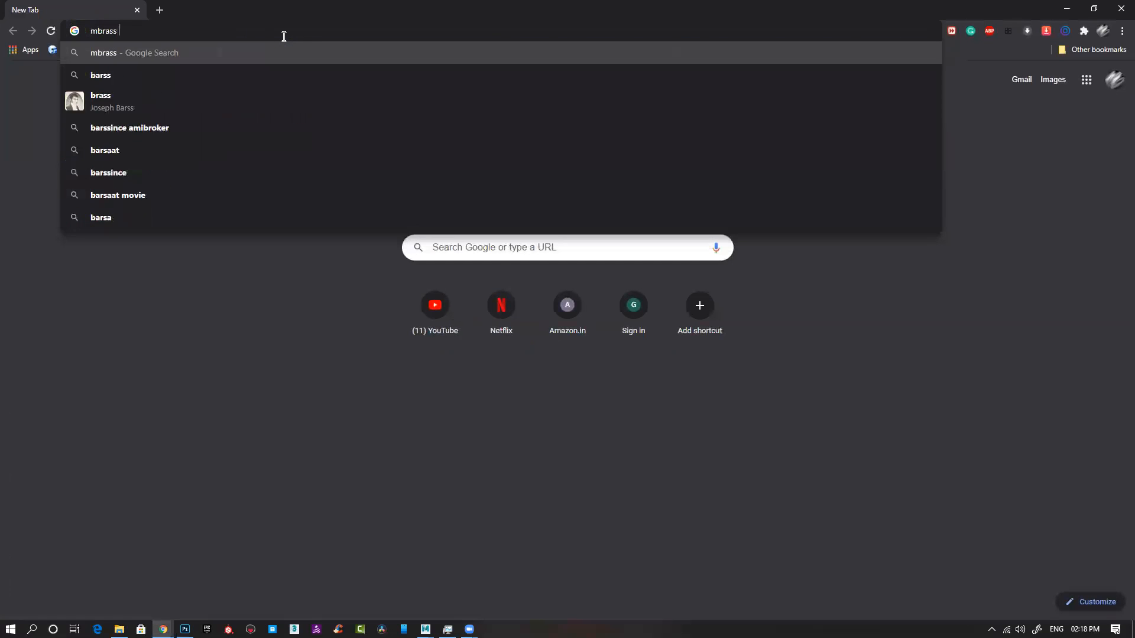
type("texture")
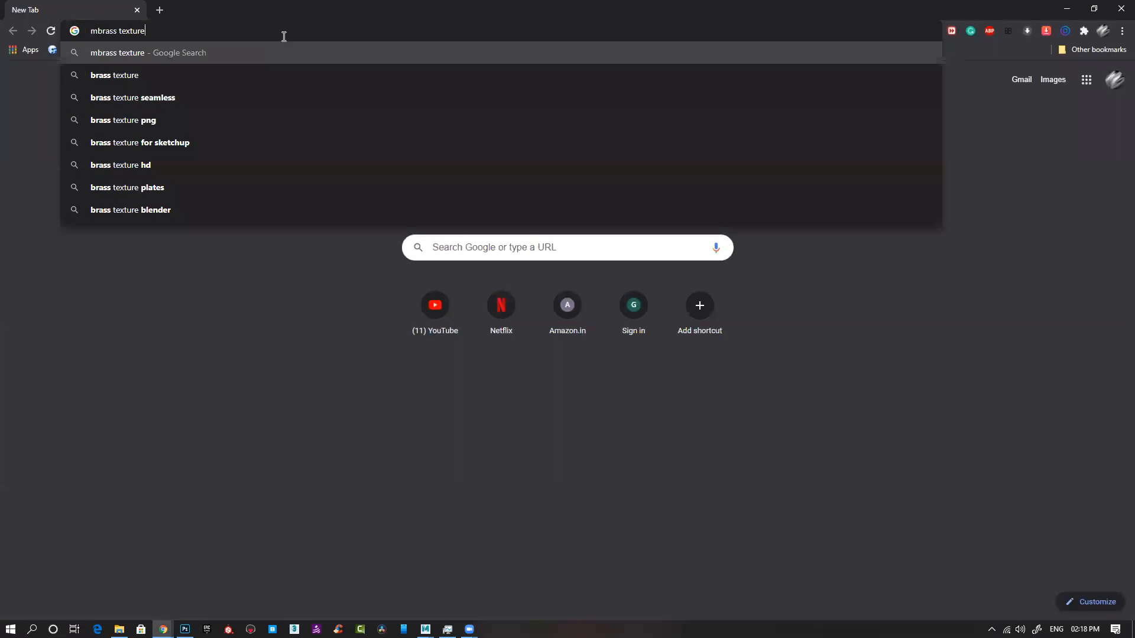
key("Return")
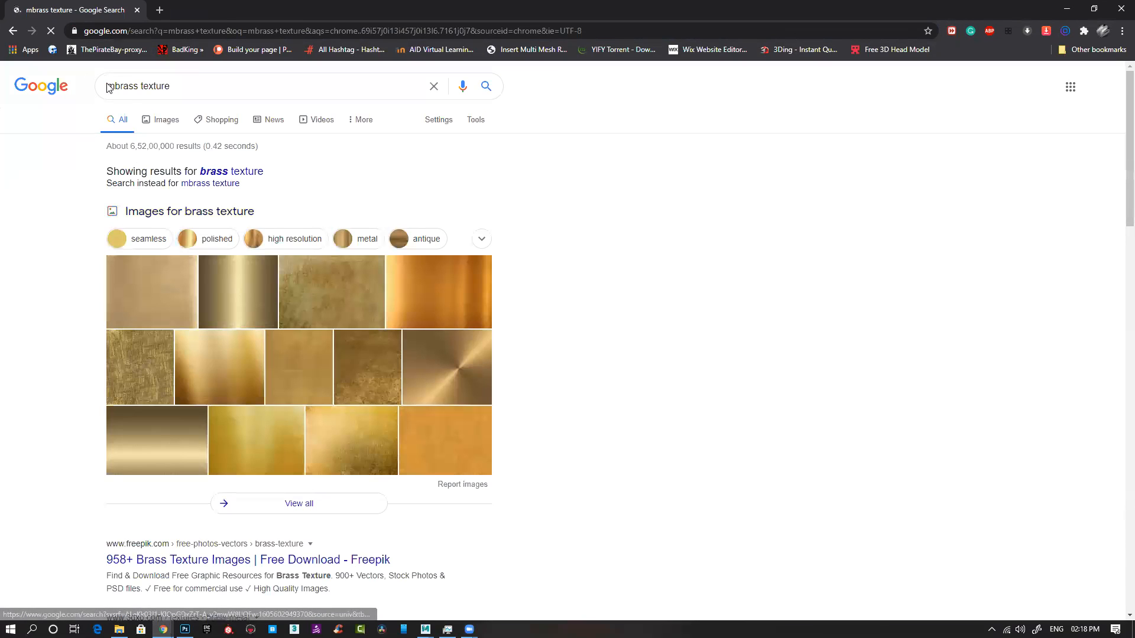
left_click(114, 86)
key("BackSpace")
key("Return")
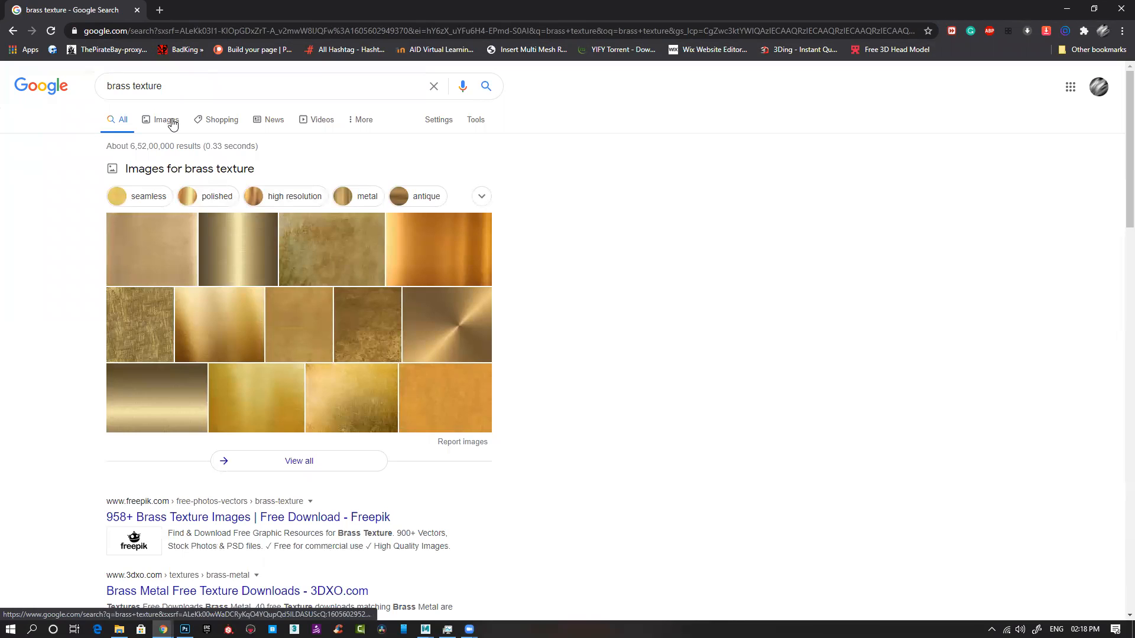
Step: Show the image results for the brass texture search and restrict them to Large size
left_click(461, 196)
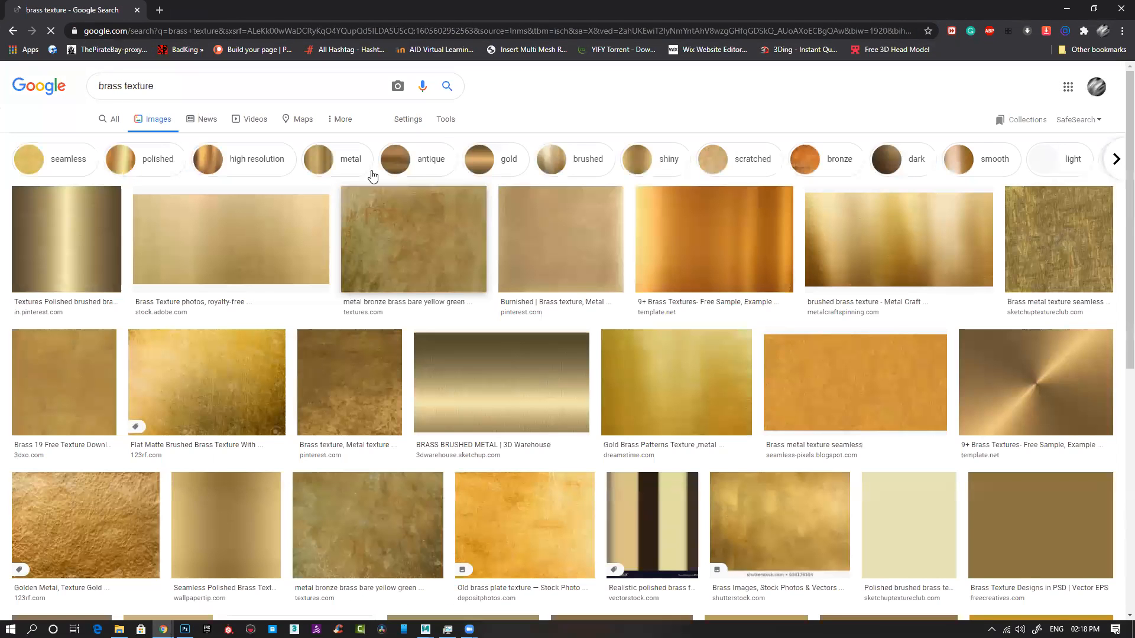
left_click(446, 119)
left_click(101, 140)
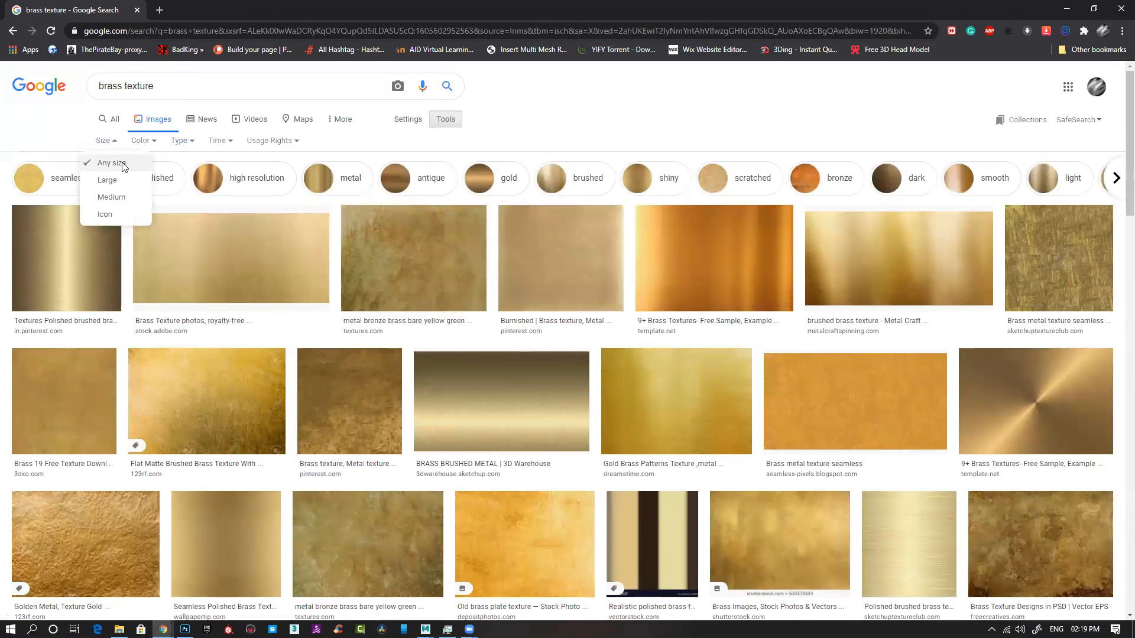
left_click(106, 180)
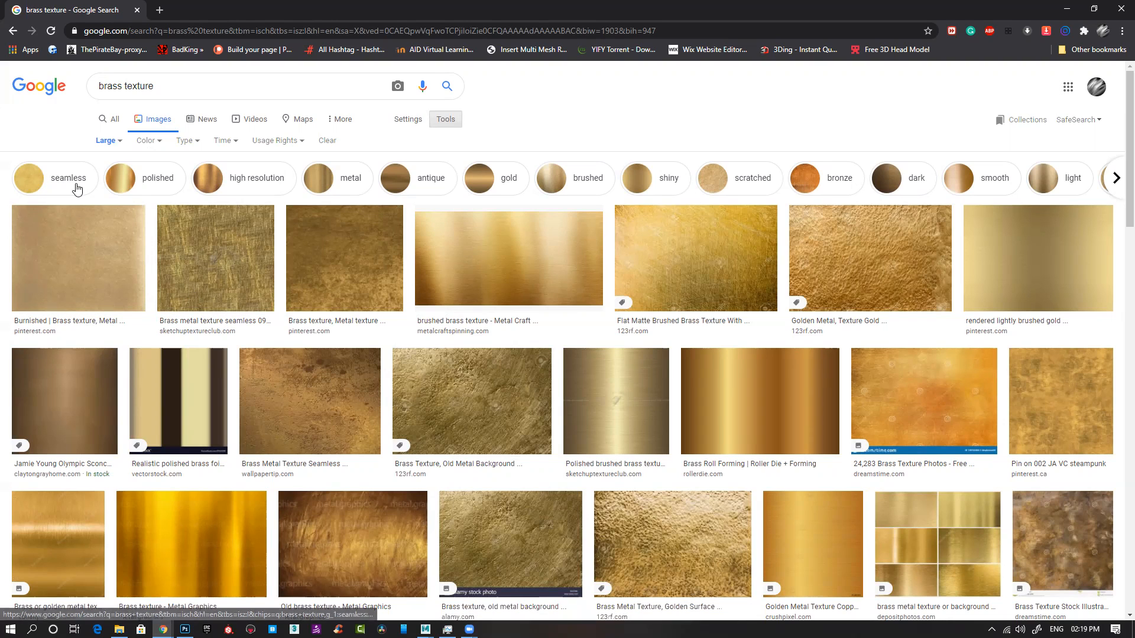
Step: Copy the dark, mottled Pinterest brass texture image and paste it into the empty layer of the lantern document in Photoshop
left_click(332, 259)
right_click(851, 296)
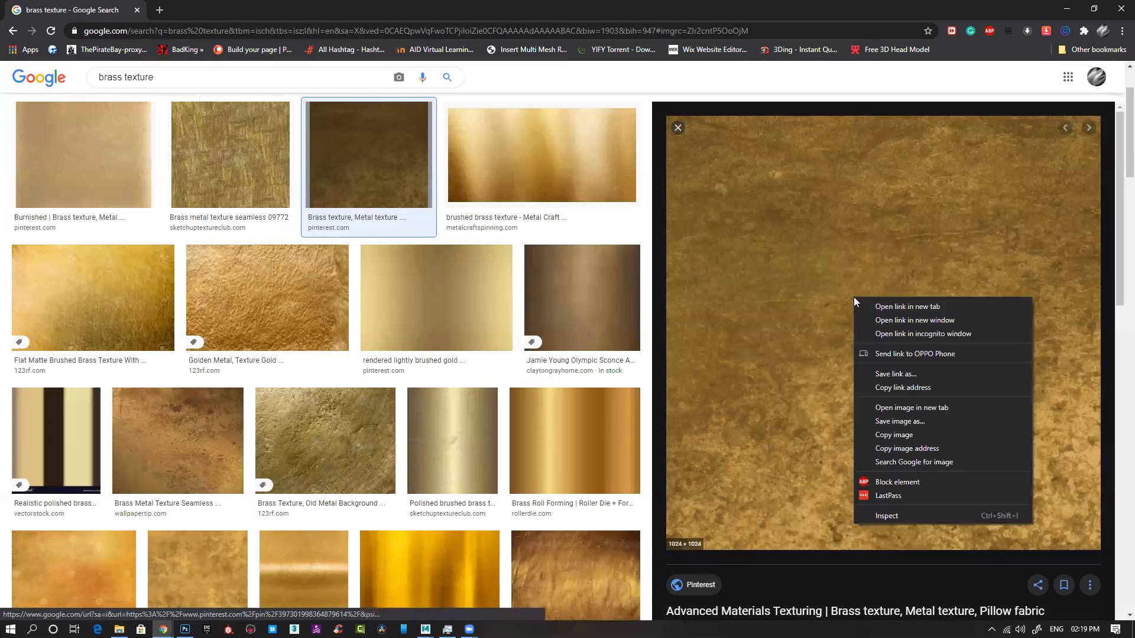
left_click(919, 435)
left_click(1068, 9)
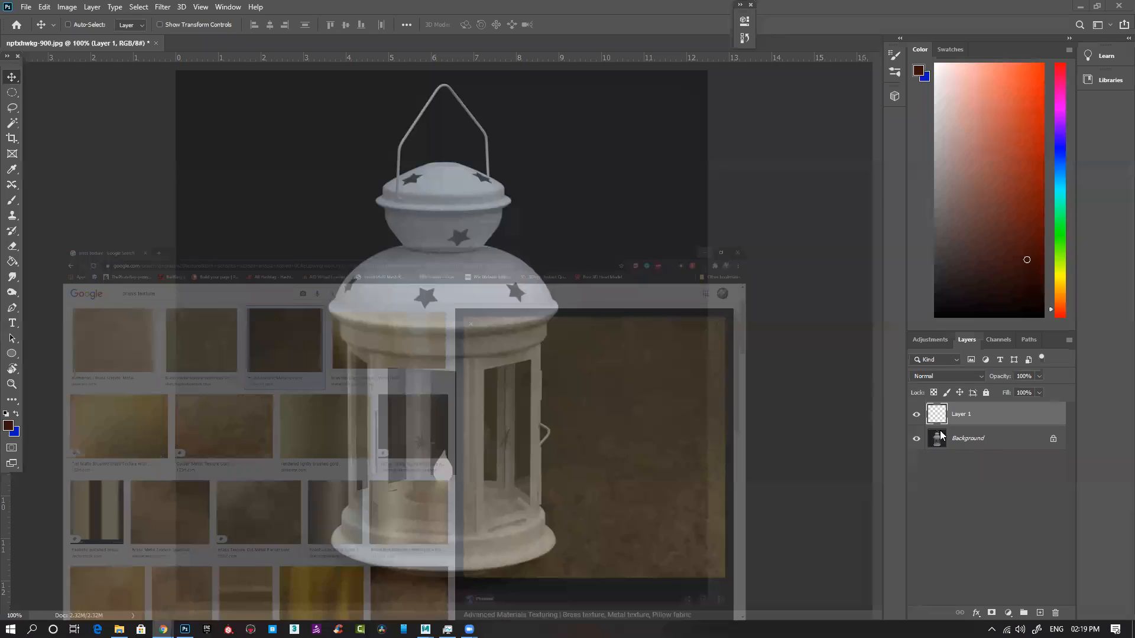
left_click(1008, 484)
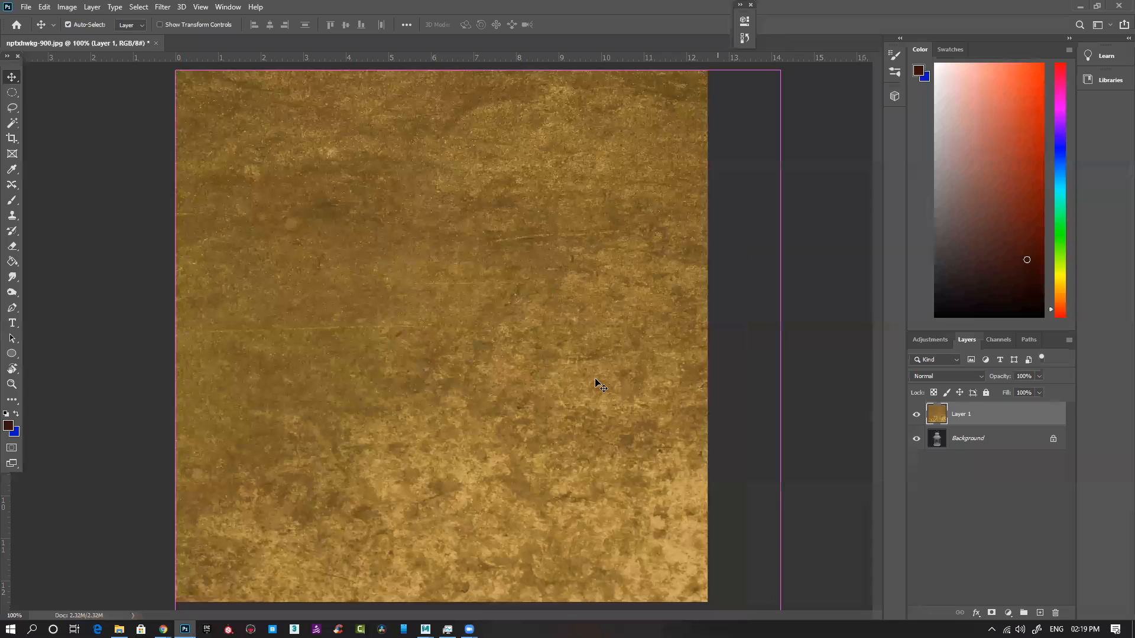
Step: Try to scale down the brass texture and reposition it over the lantern image
key("ctrl+minus")
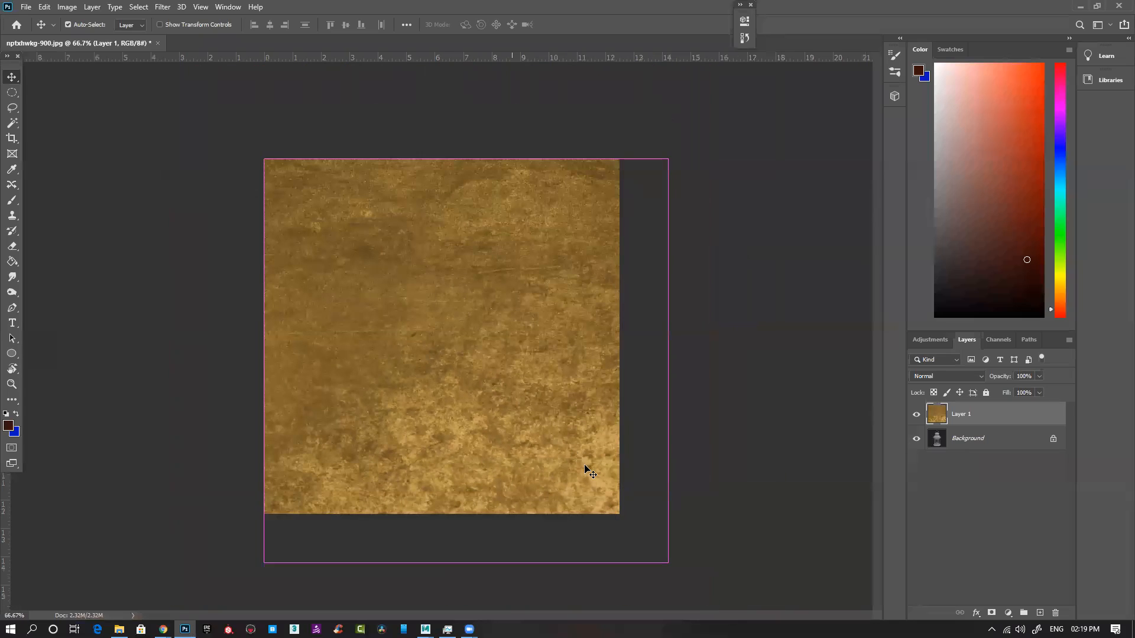
key("ctrl+t")
left_click_drag(668, 561, 383, 277)
key("Return")
scroll(339, 217, "up", 2)
left_click_drag(330, 236, 423, 416)
left_click_drag(237, 315, 676, 313)
key("ctrl+z")
key("ctrl+z")
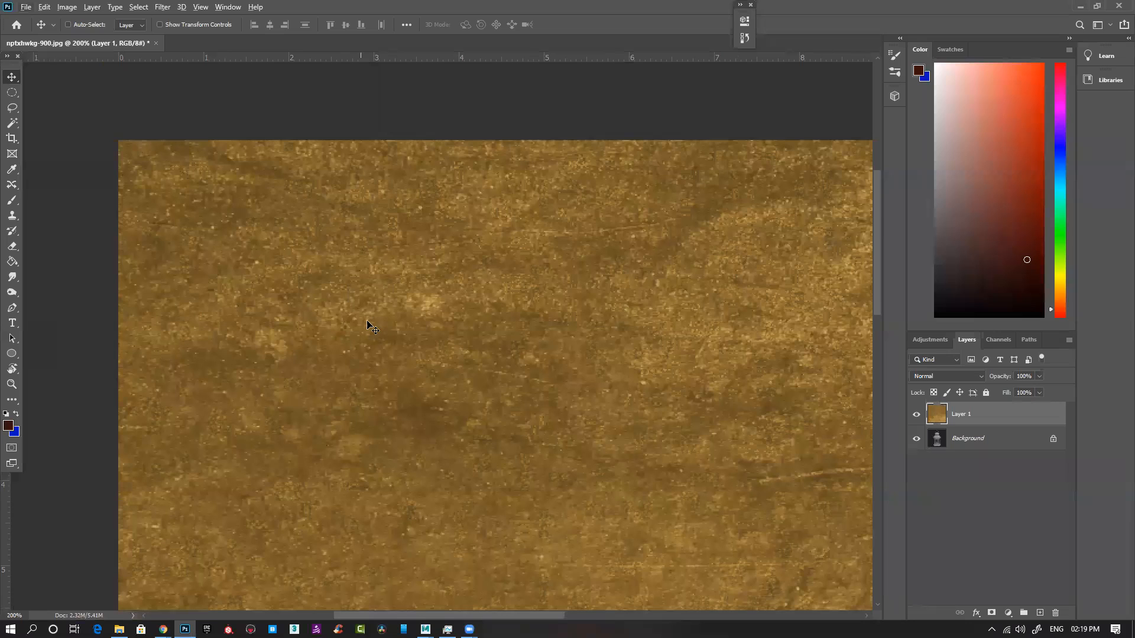
key("ctrl+y")
Step: Scale the brass texture down proportionally to about 4 in square, anchored at the canvas's upper-left corner
key("ctrl+t")
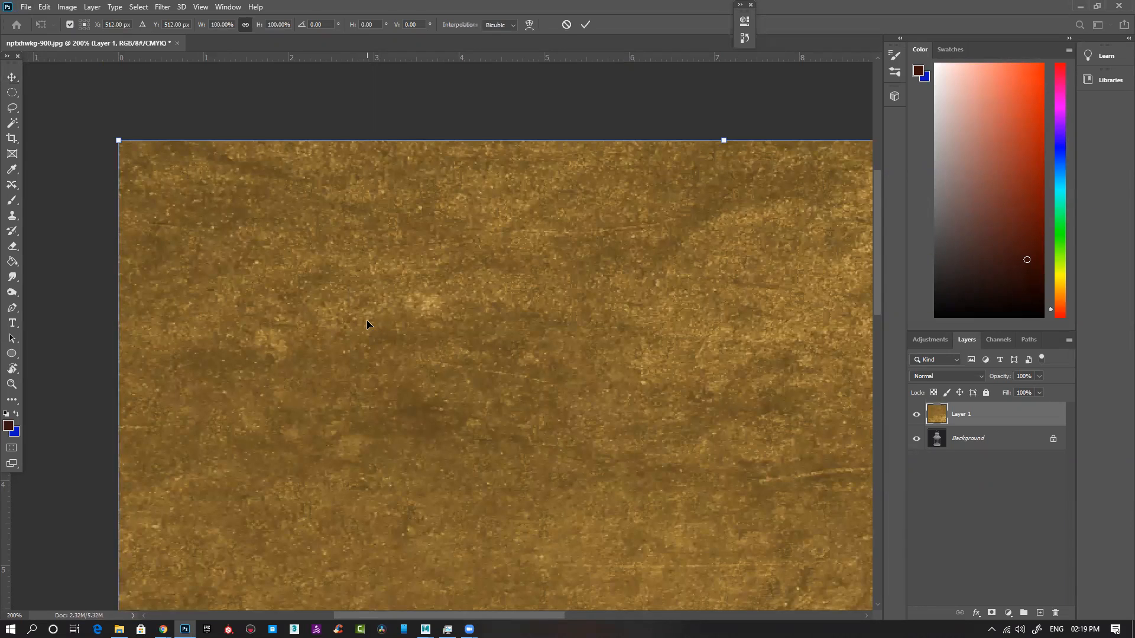
key("ctrl+minus")
key("ctrl+minus")
key("ctrl+minus")
left_click_drag(611, 506, 456, 350)
key("Return")
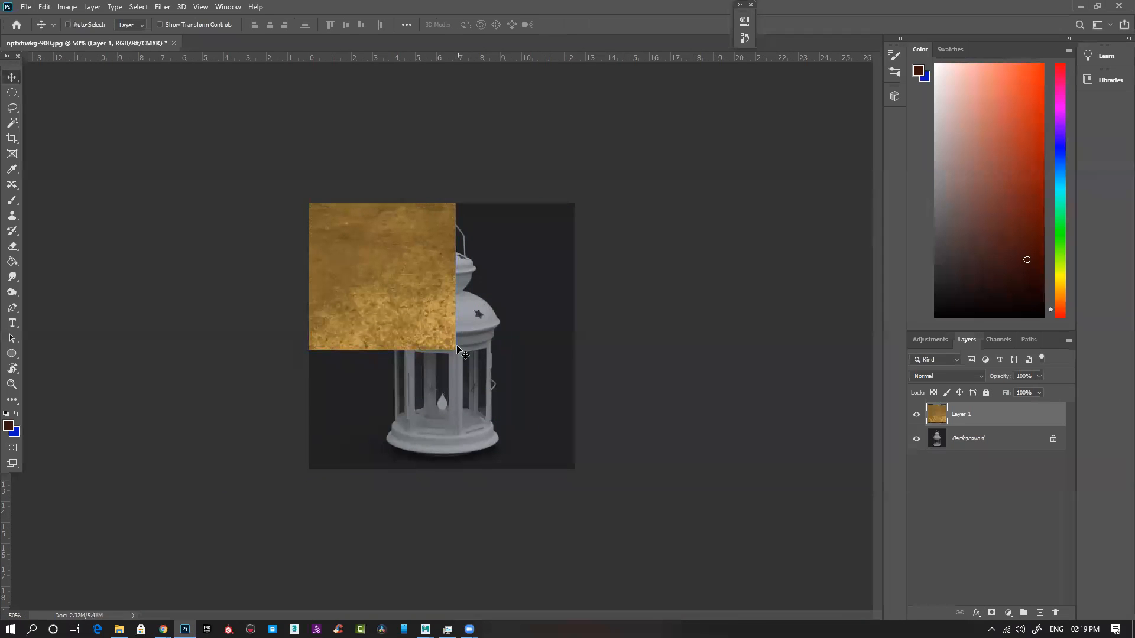
key("ctrl+t")
left_click_drag(456, 349, 393, 288)
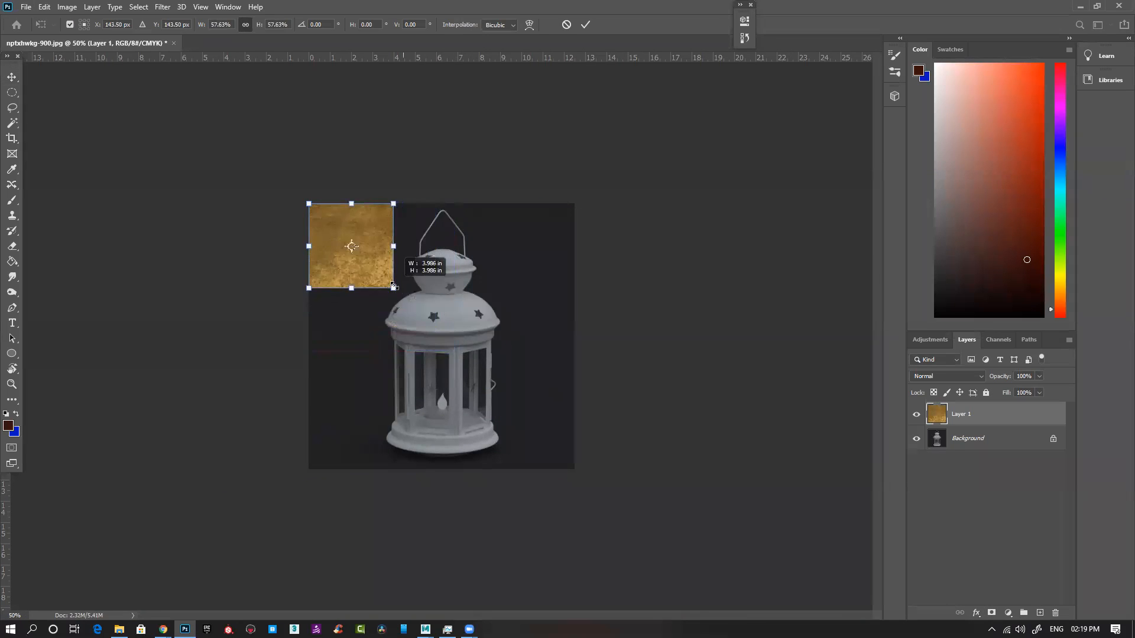
key("Return")
Step: Duplicate the brass texture edge to edge beside the original and merge the copy down into Layer 1
key("ctrl+plus")
key("ctrl+plus")
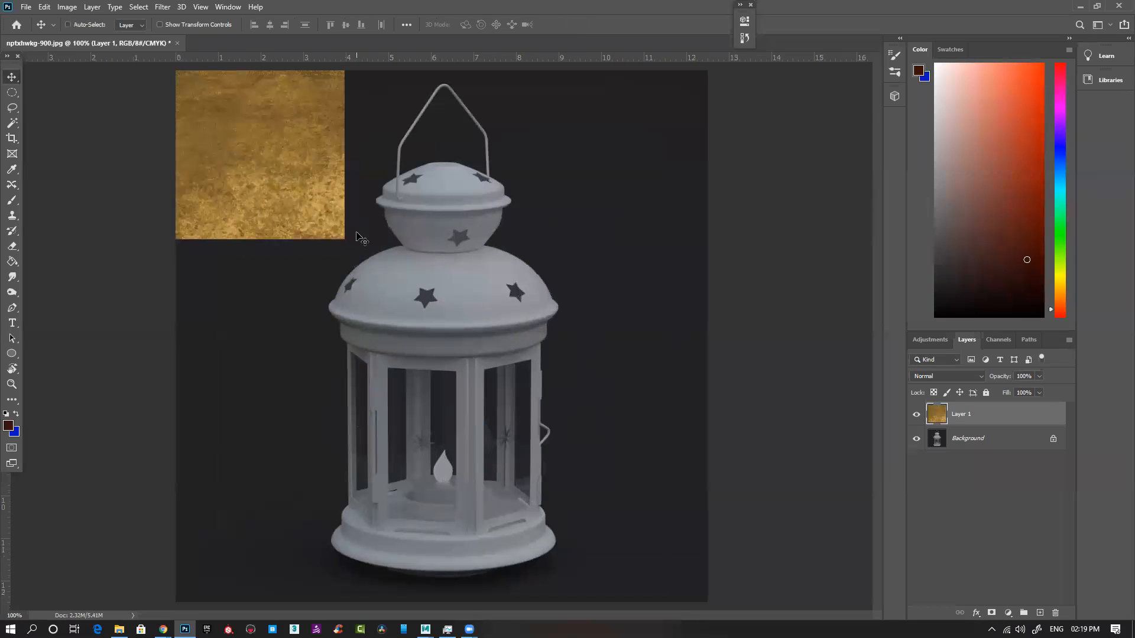
left_click_drag(296, 182, 478, 163)
left_click_drag(486, 230, 486, 232)
key("ctrl+plus")
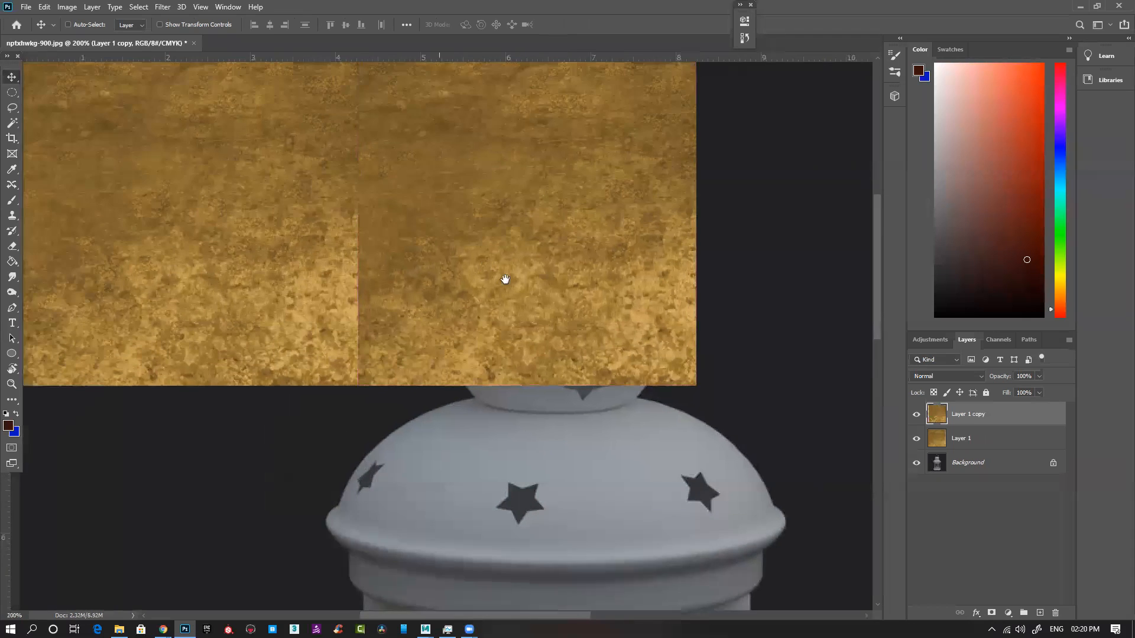
left_click_drag(301, 256, 318, 275)
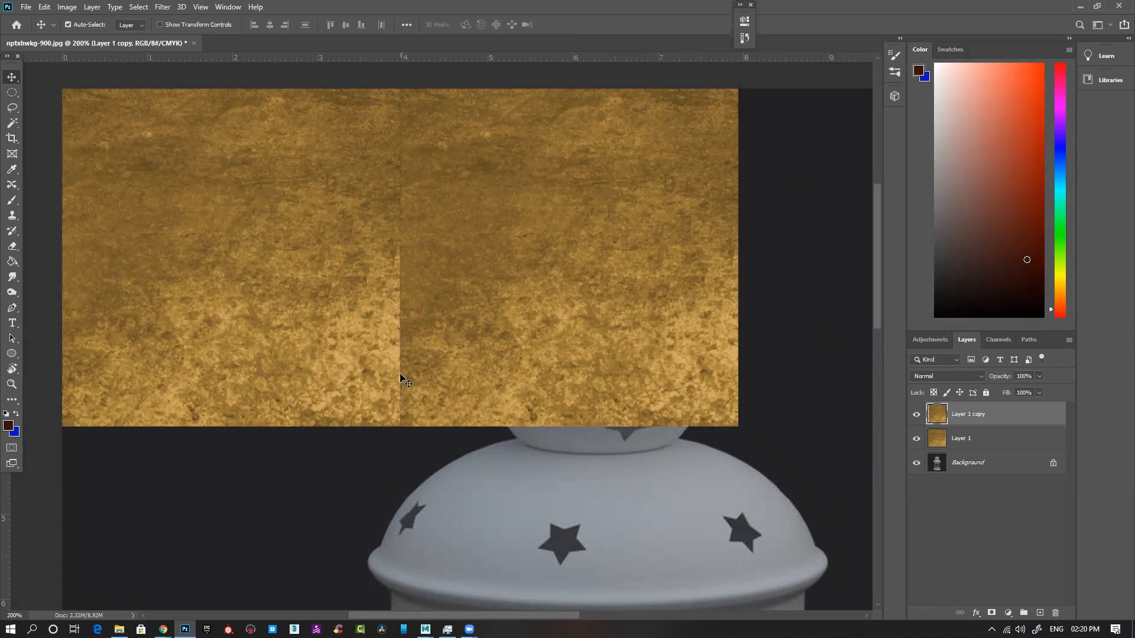
key("ctrl+minus")
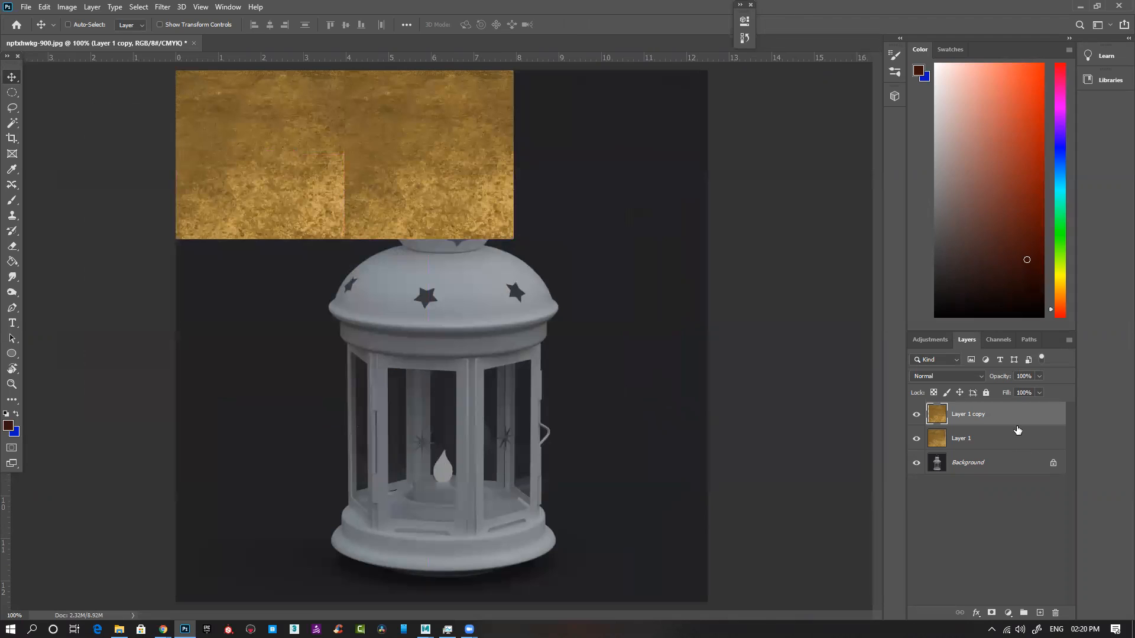
key("ctrl+e")
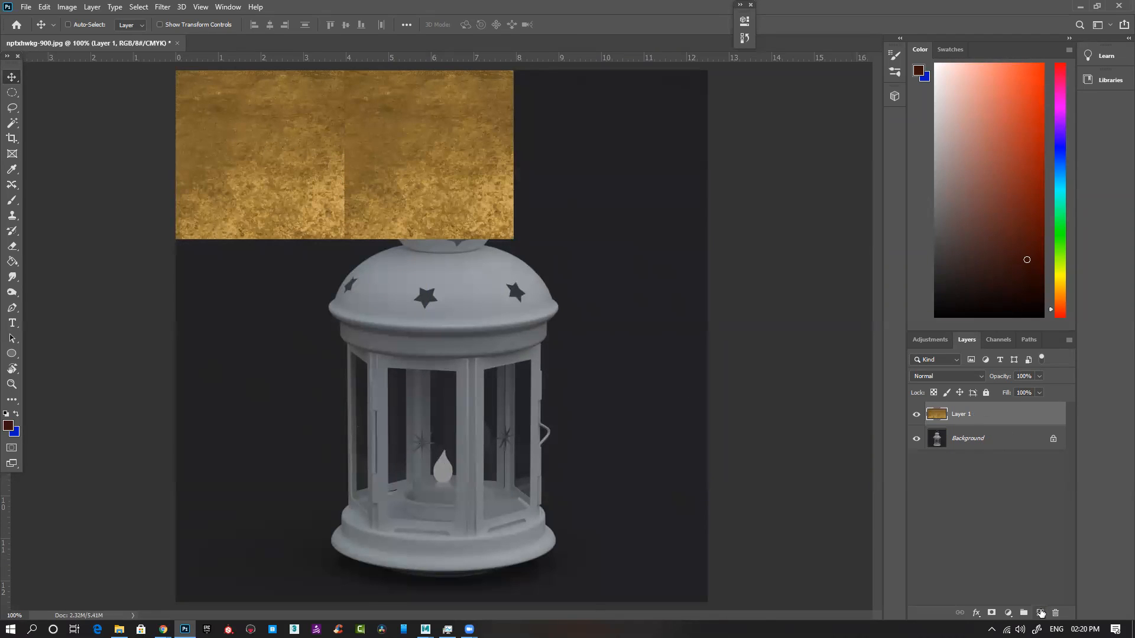
Step: Add an empty layer above the brass texture and set the Clone Stamp tool to sample All Layers
left_click(1039, 613)
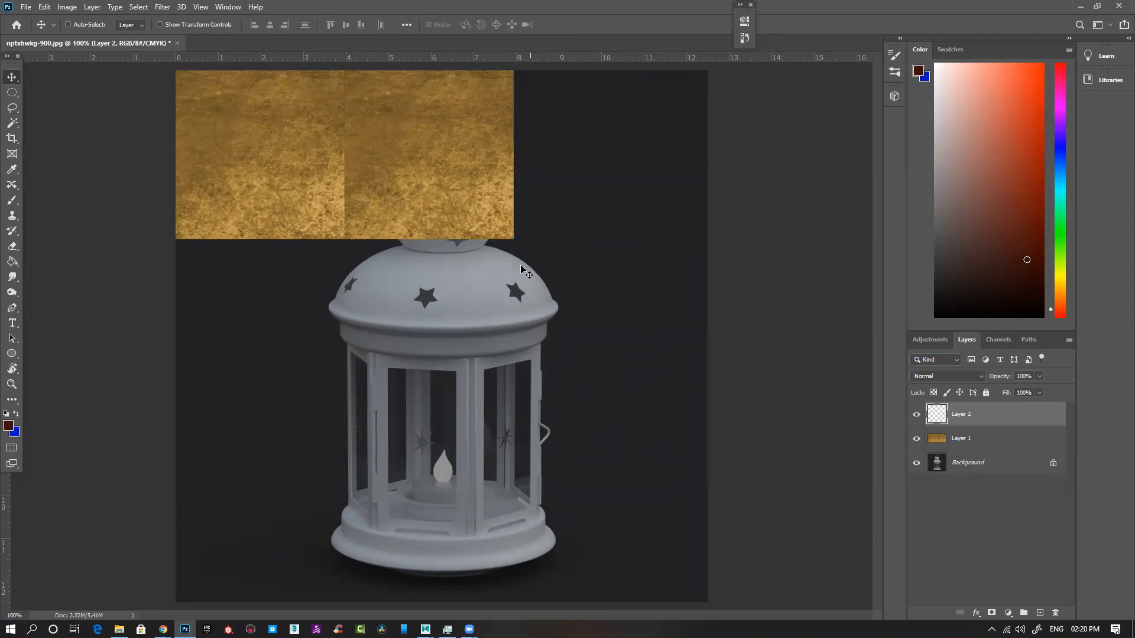
key("s")
scroll(212, 136, "up", 1)
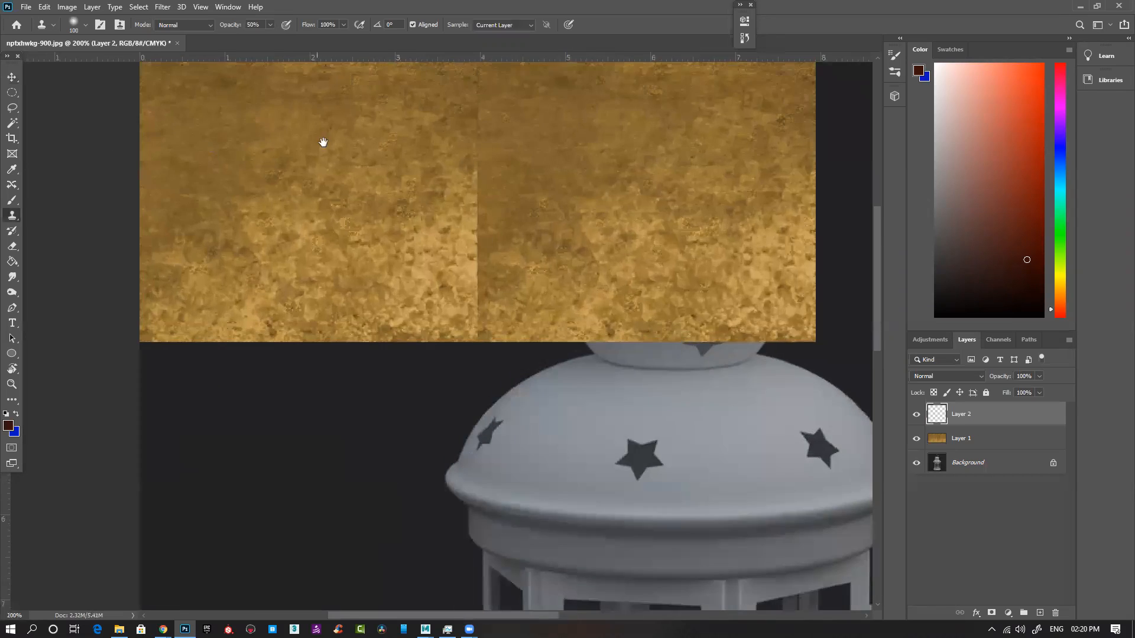
left_click_drag(322, 141, 263, 279)
left_click(516, 25)
left_click(501, 50)
Step: Reduce the Clone Stamp brush size and clone brass texture over the upper part of the seam between the two tiles
left_click_drag(286, 344, 362, 268)
left_click(324, 216, "alt")
key("bracketleft")
key("bracketleft")
key("bracketleft")
key("bracketleft")
key("bracketleft")
key("bracketleft")
key("bracketleft")
key("bracketleft")
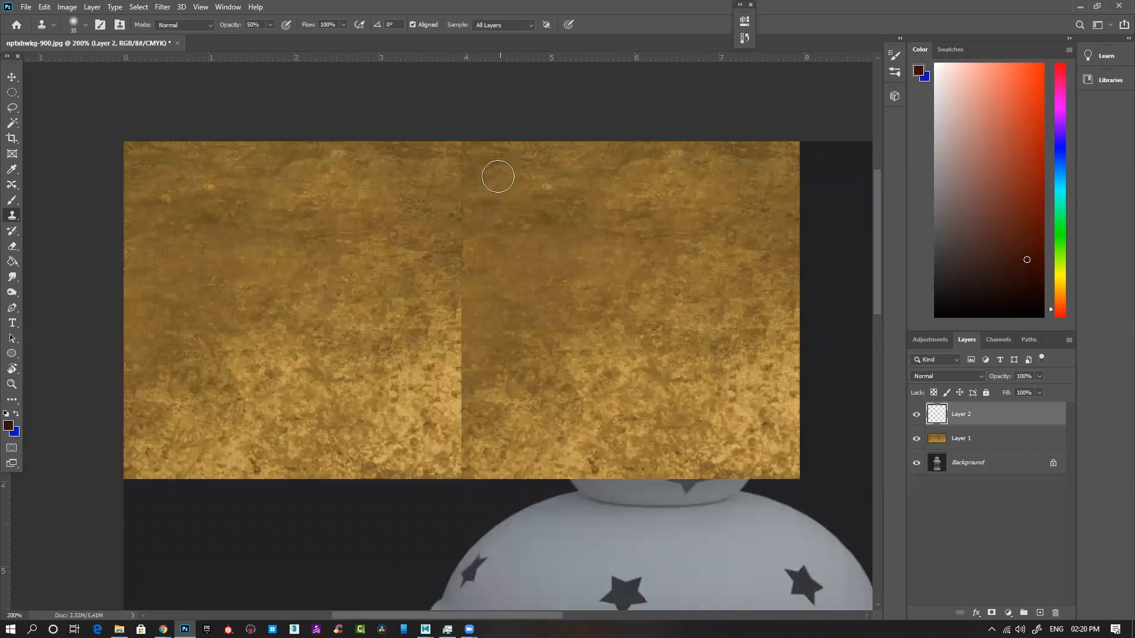
mouse_move(452, 217)
left_mouse_down()
mouse_move(469, 170)
mouse_move(466, 246)
mouse_move(426, 259)
left_mouse_up()
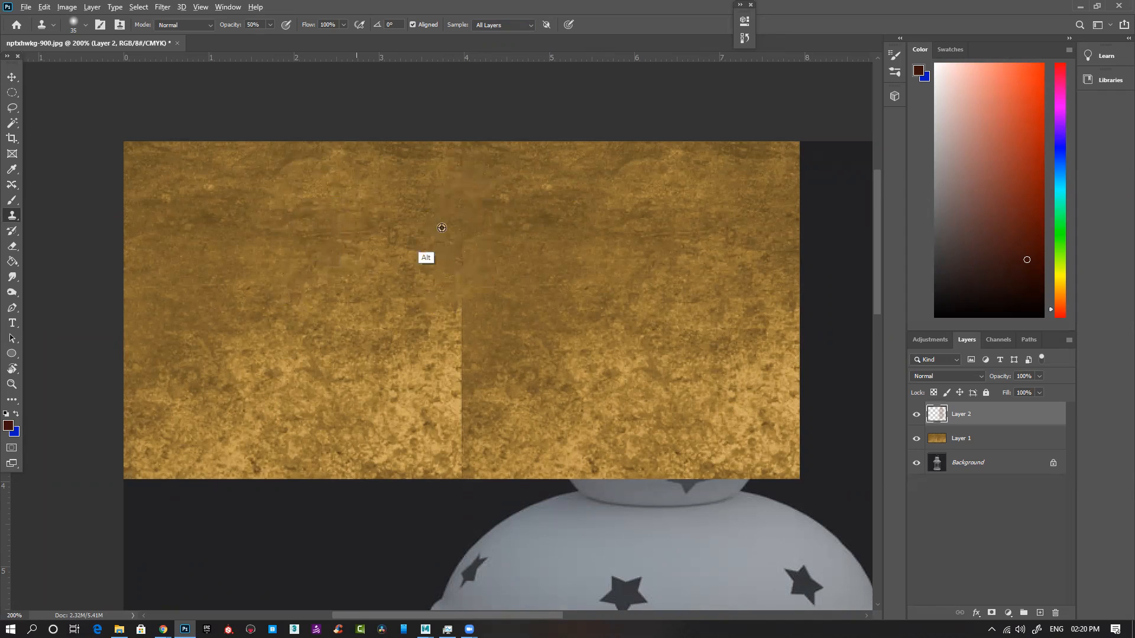
Step: Set the Clone Stamp to size 70 and 100% opacity, clone over the rest of the seam, and undo the stray stamp below the texture
key("bracketright")
key("bracketright")
key("bracketright")
key("bracketright")
key("bracketright")
left_click_drag(231, 26, 273, 27)
left_click(342, 215, "alt")
mouse_move(472, 289)
left_mouse_down()
mouse_move(446, 310)
mouse_move(464, 394)
mouse_move(504, 392)
left_mouse_up()
left_click(315, 265, "alt")
left_click(326, 281, "alt")
mouse_move(437, 408)
left_mouse_down()
mouse_move(461, 420)
mouse_move(452, 467)
left_mouse_up()
left_click_drag(477, 416, 474, 437)
left_click(527, 496)
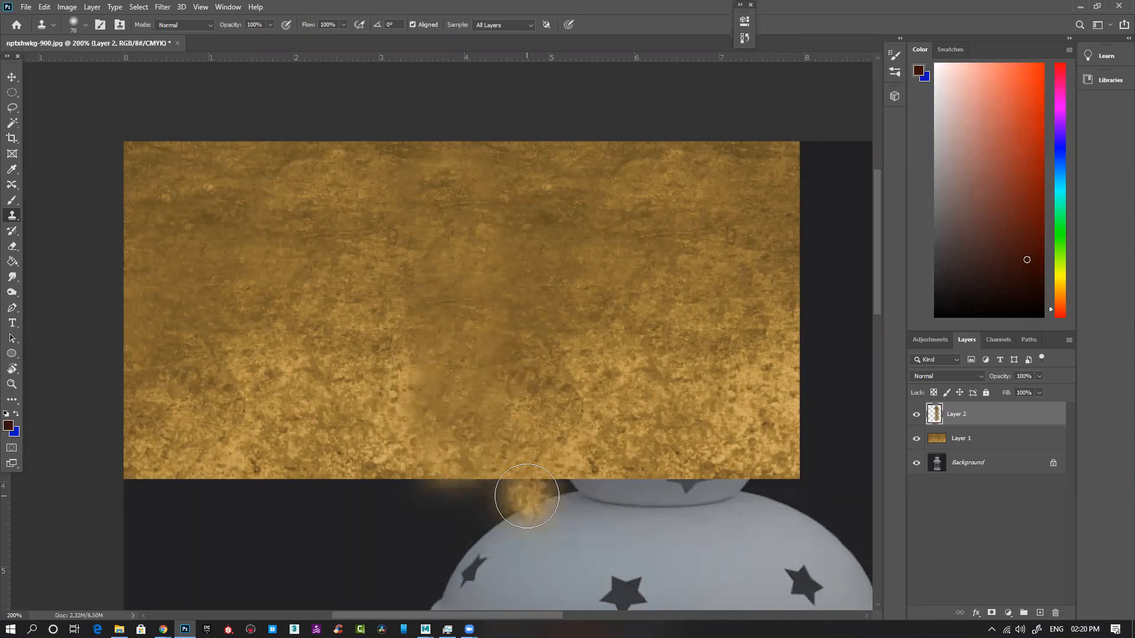
key("ctrl+z")
key("ctrl+minus")
key("ctrl+minus")
key("ctrl+minus")
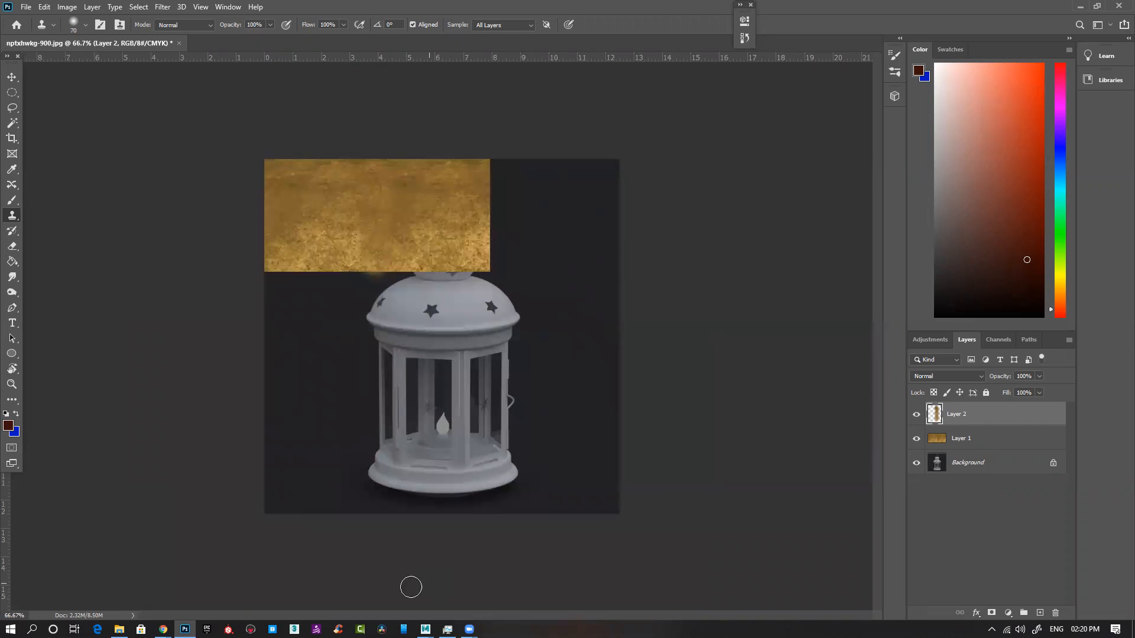
Step: Switch back to Chrome and narrow the brass texture image results to seamless textures
mouse_move(163, 629)
left_click(225, 586)
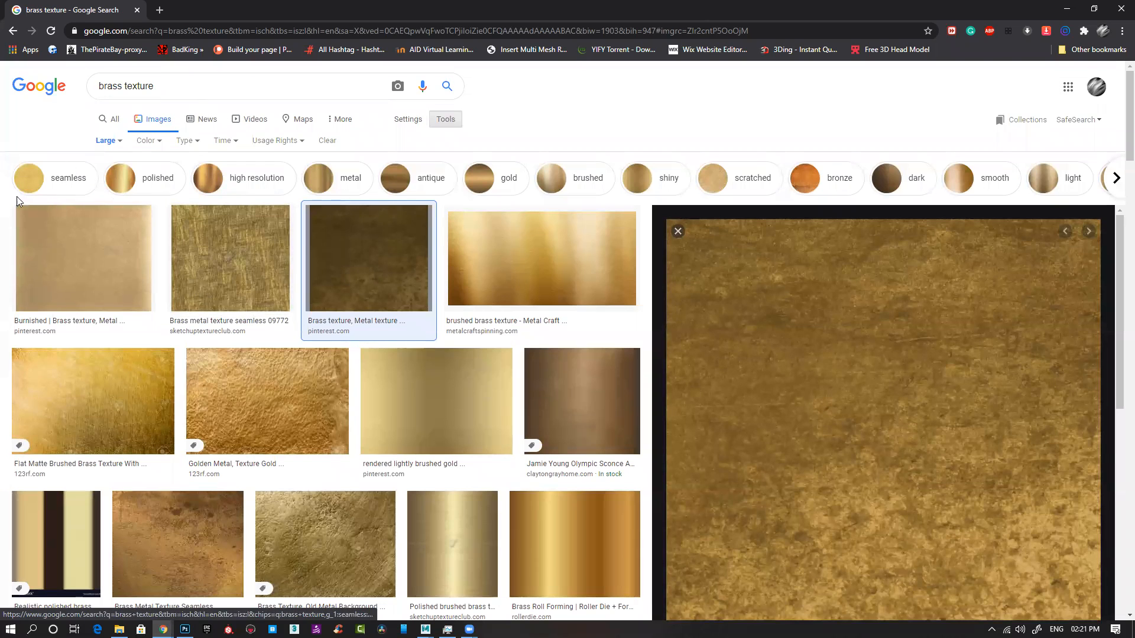
left_click(77, 179)
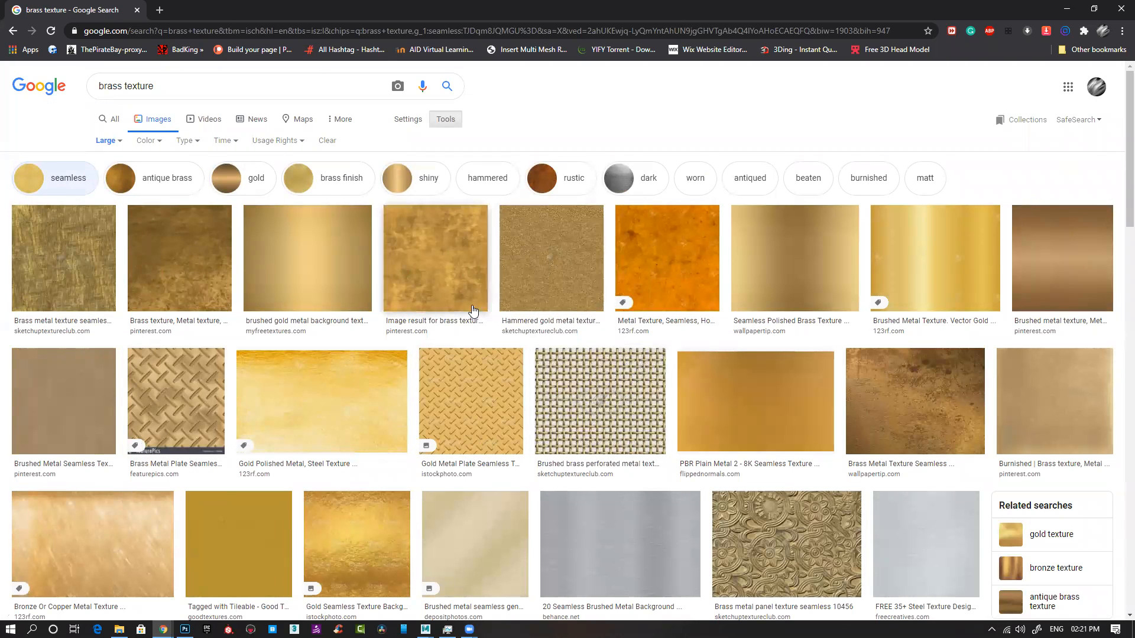
Step: Browse the seamless results, open the "metal bronze brass bare yellow green" texture from textures.com, and copy its image
left_click(553, 364)
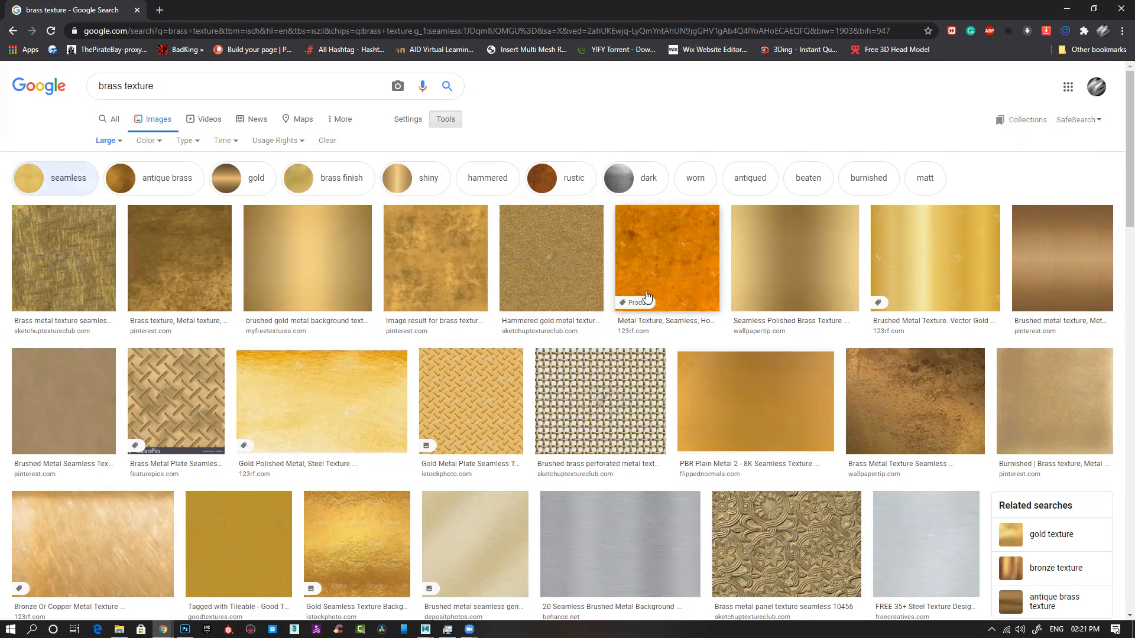
scroll(540, 359, "down", 3)
scroll(524, 380, "down", 3)
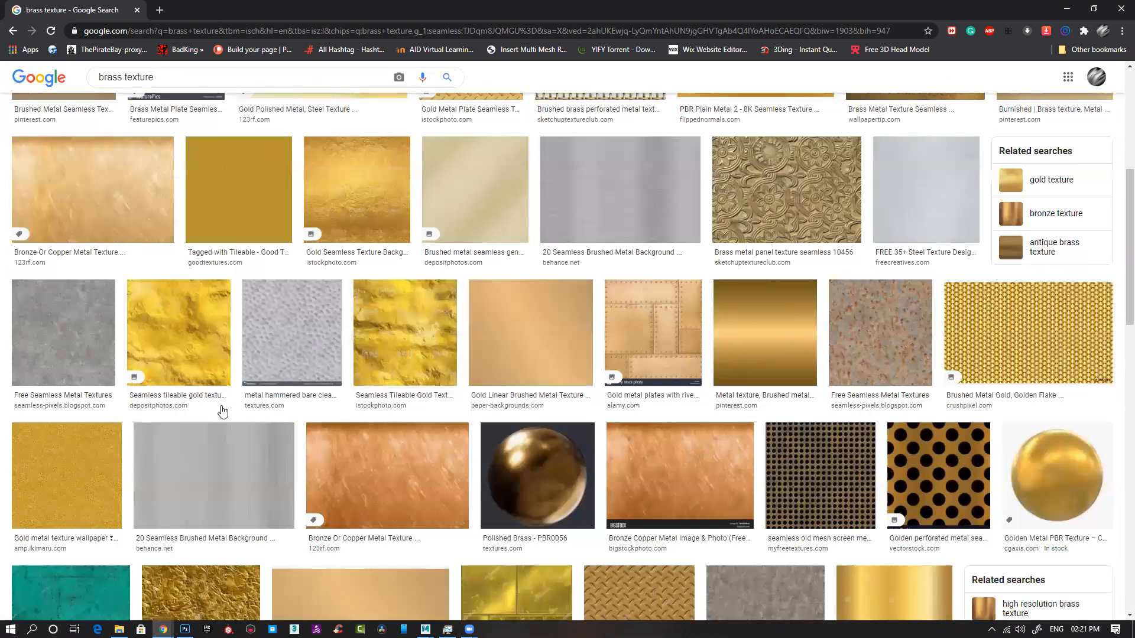
scroll(222, 412, "down", 6)
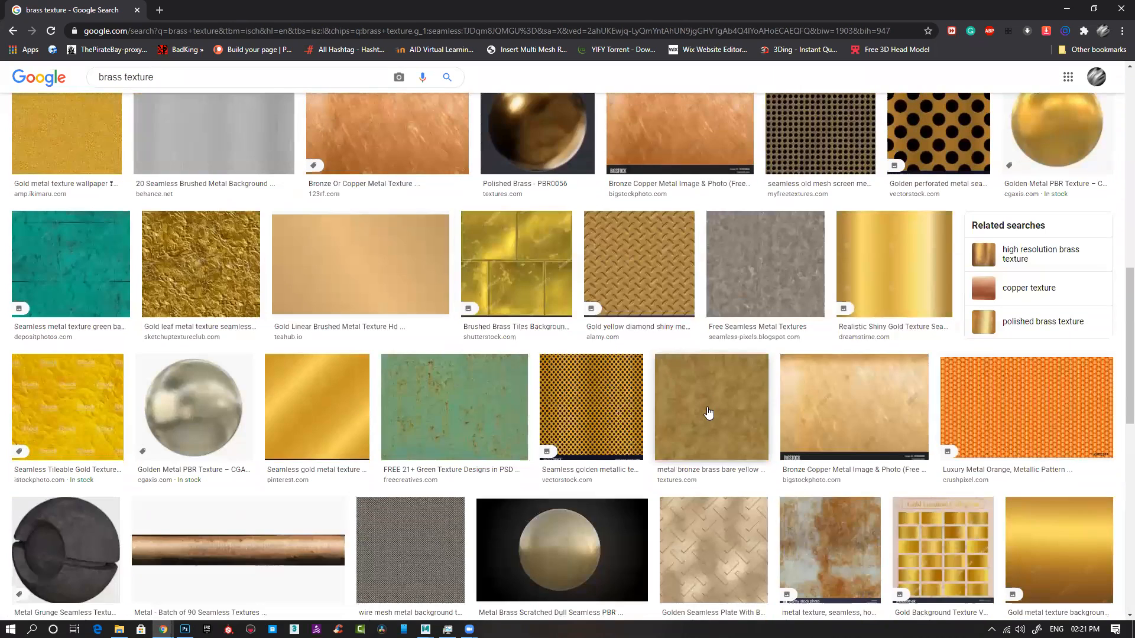
left_click(708, 417)
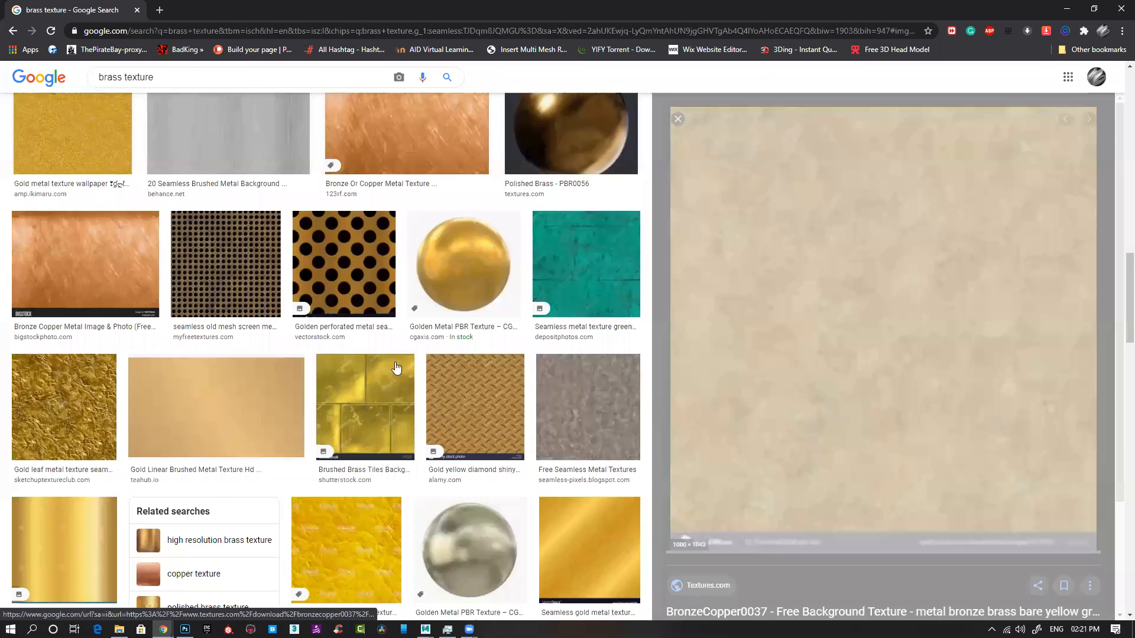
scroll(396, 369, "down", 3)
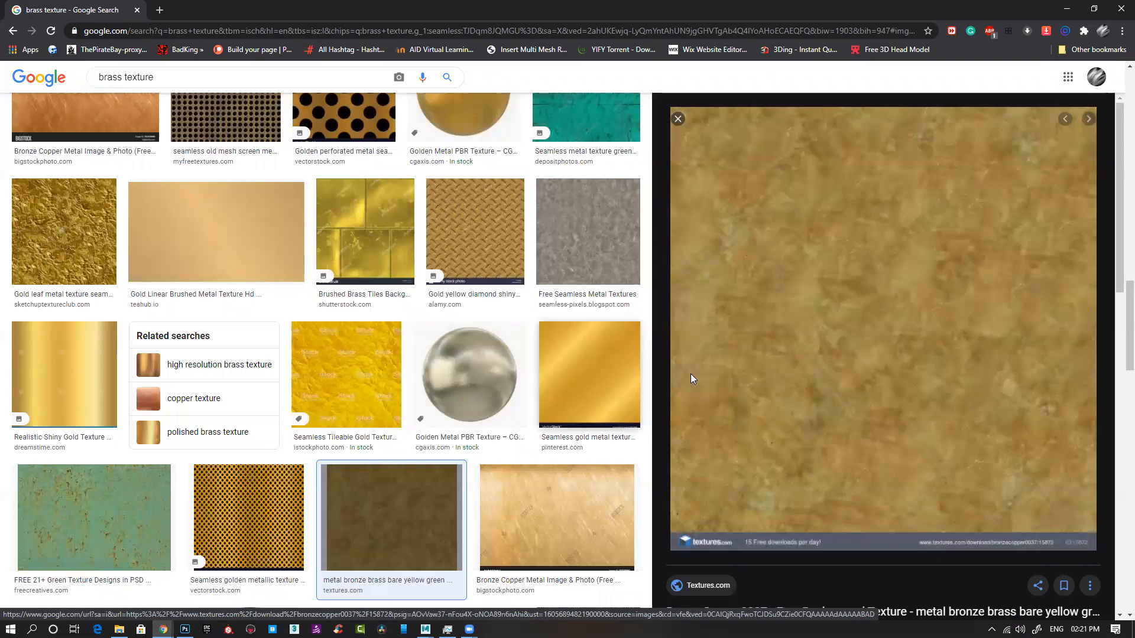
right_click(857, 330)
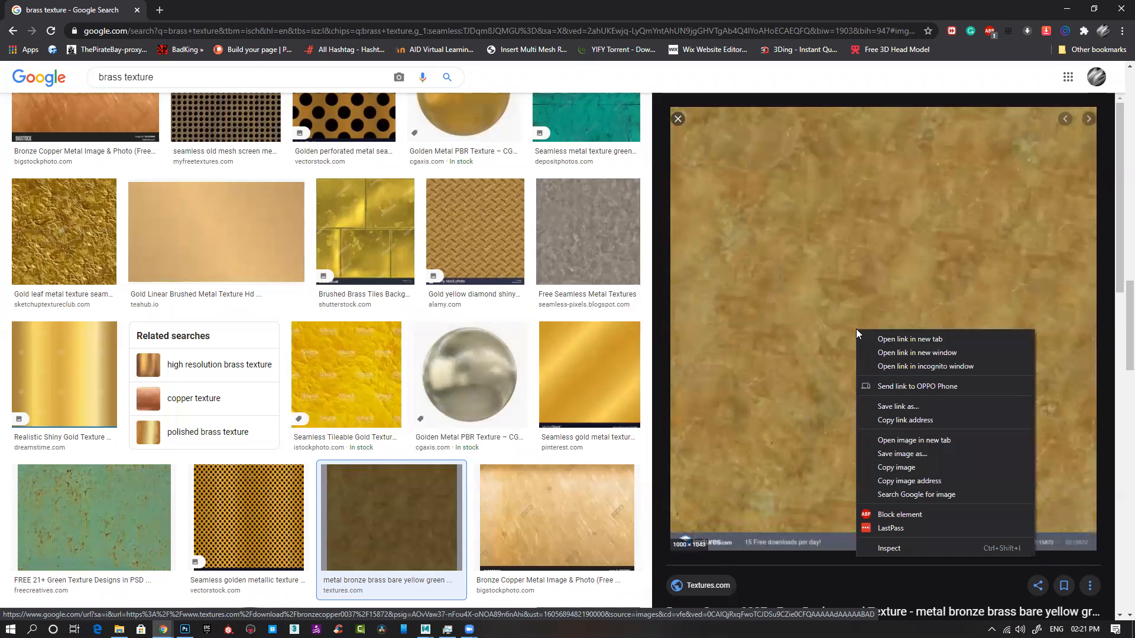
left_click(908, 467)
Step: Copy the golden brass texture titled "Épinglé sur texture_realiste" from the related images and switch back to Photoshop
scroll(784, 458, "down", 5)
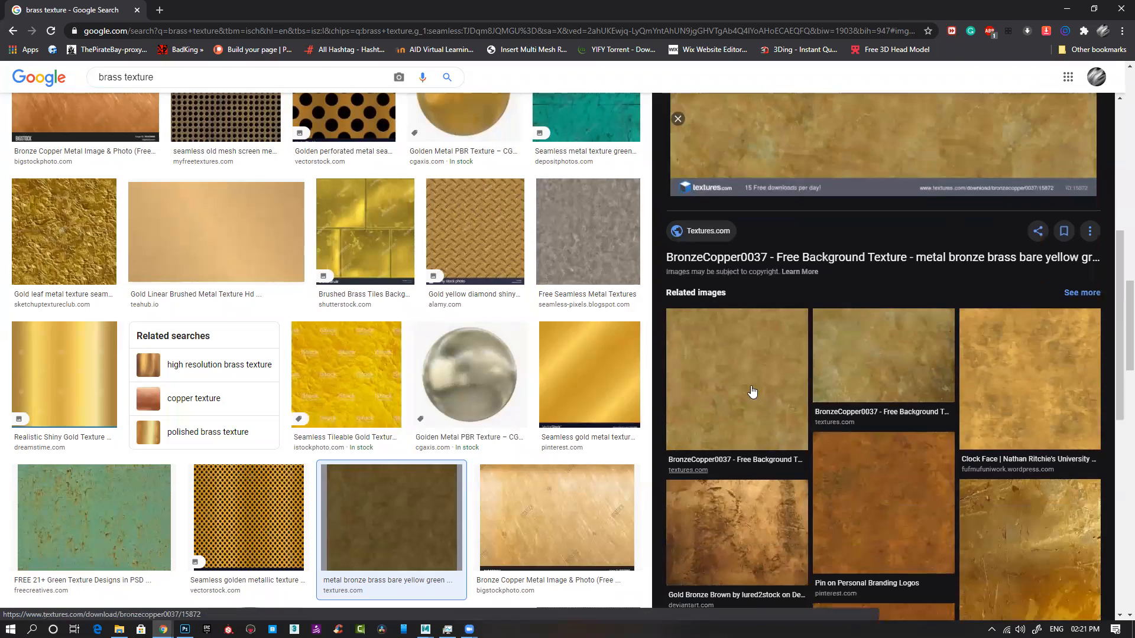
left_click(752, 392)
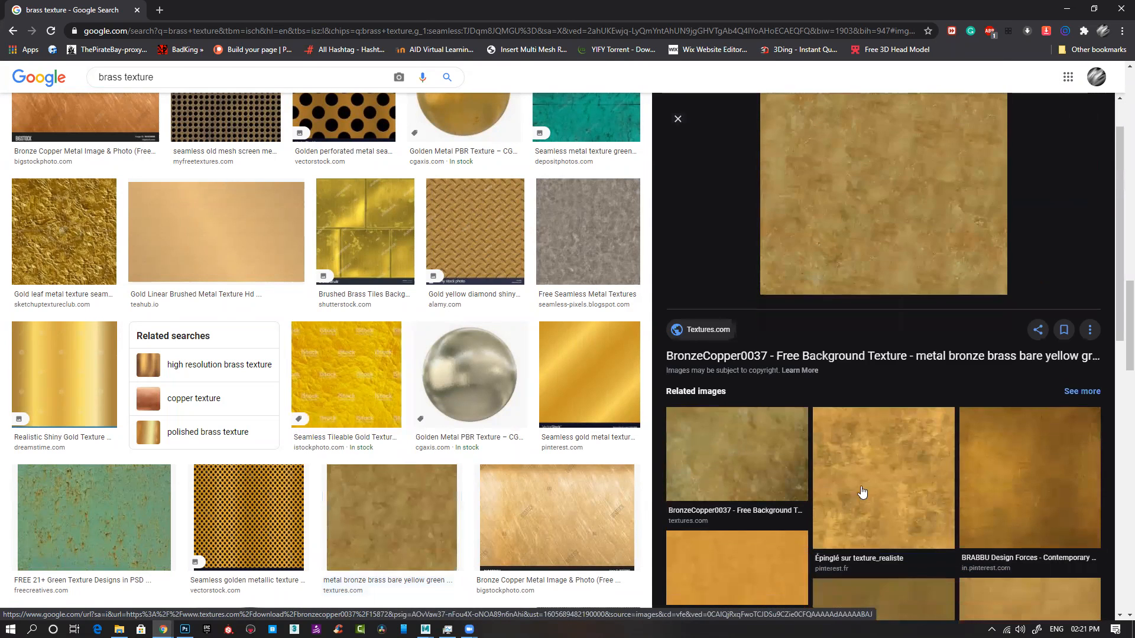
left_click(862, 492)
right_click(861, 340)
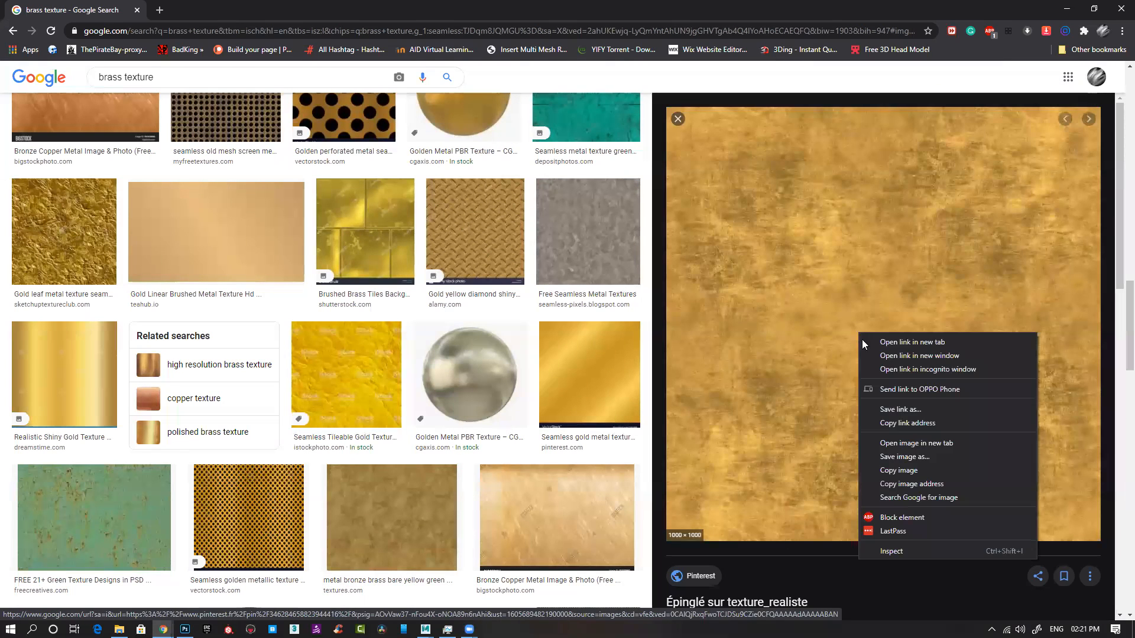
left_click(898, 470)
left_click(1067, 8)
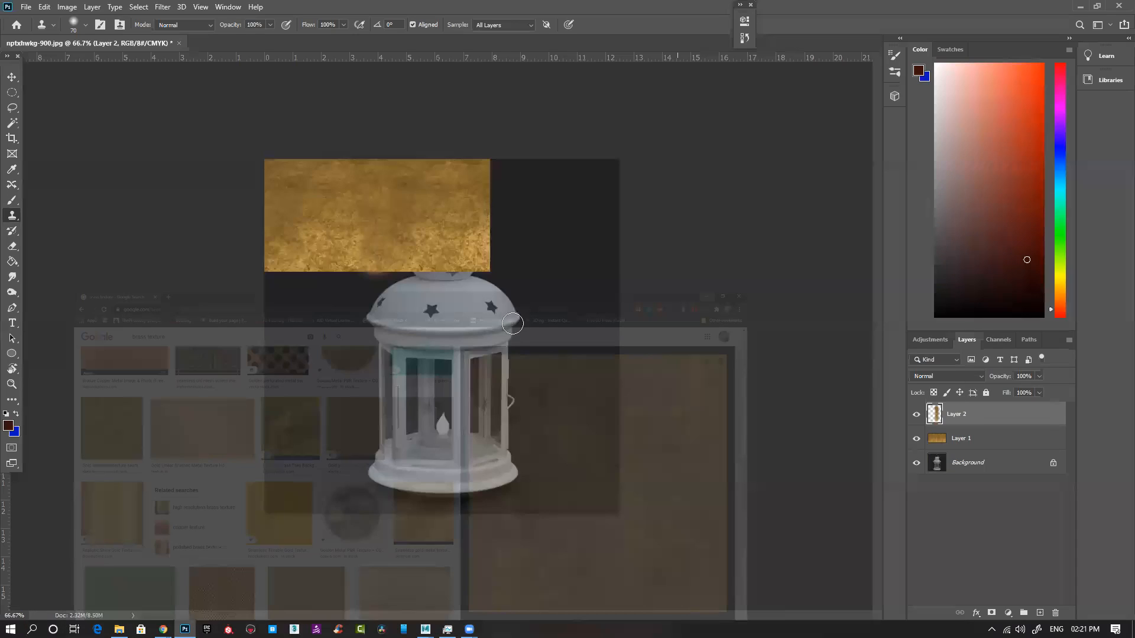
Step: Paste the copied brass texture, scale it to 34.71%, and place it against the canvas's left edge below the earlier texture
key("ctrl+v")
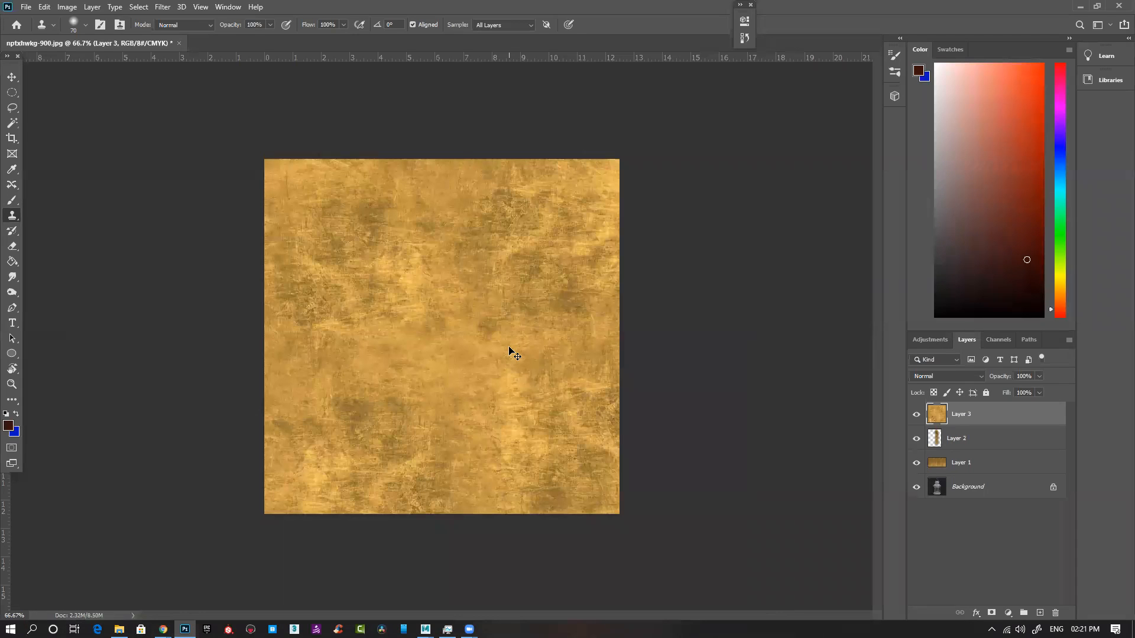
key("ctrl+t")
left_click_drag(657, 552, 406, 299)
left_click_drag(366, 252, 361, 358)
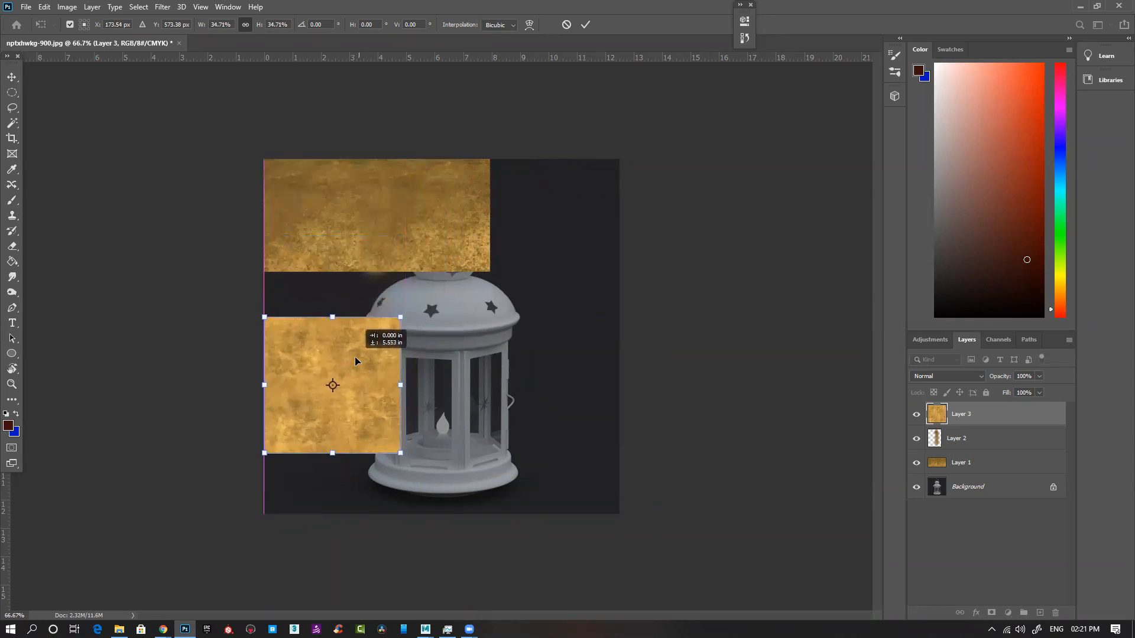
key("Return")
key("s")
key("v")
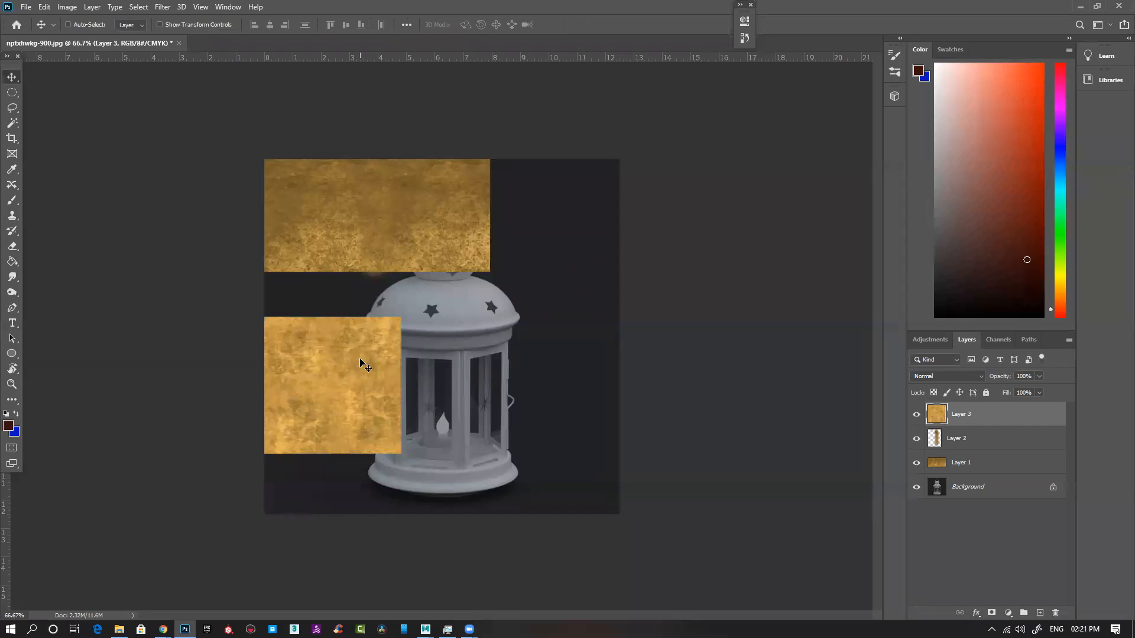
Step: Duplicate the small texture tile directly beside the original with edges touching and inspect the join
key("ctrl+plus")
mouse_move(342, 393)
left_mouse_down()
mouse_move(332, 402)
mouse_move(504, 395)
mouse_move(461, 399)
left_mouse_up()
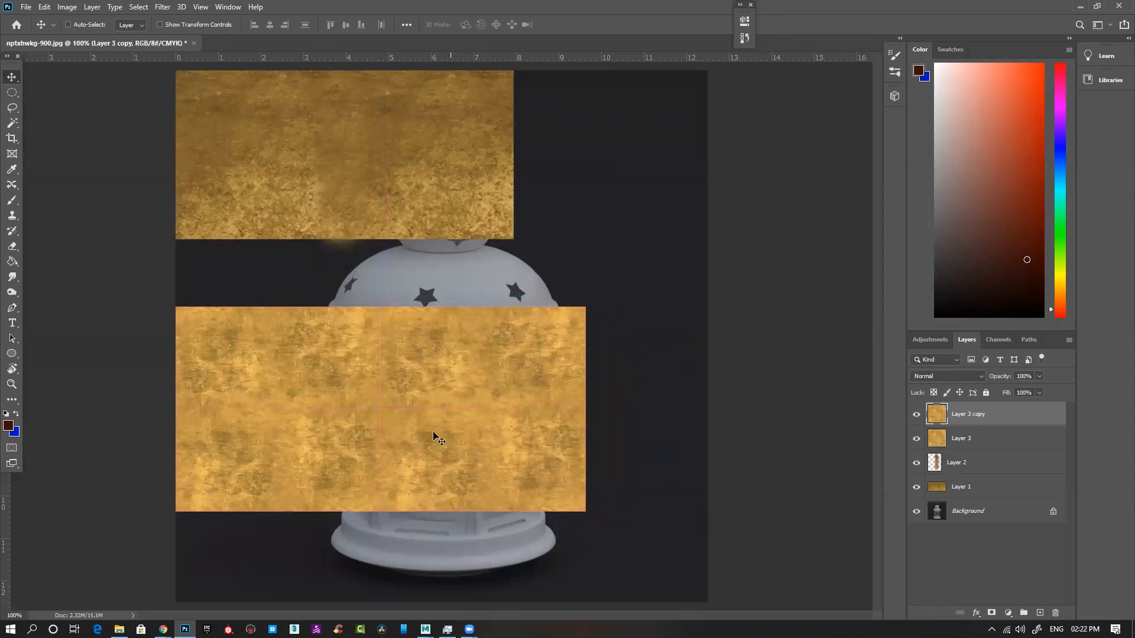
left_click(396, 415, "ctrl")
left_click(397, 416, "ctrl")
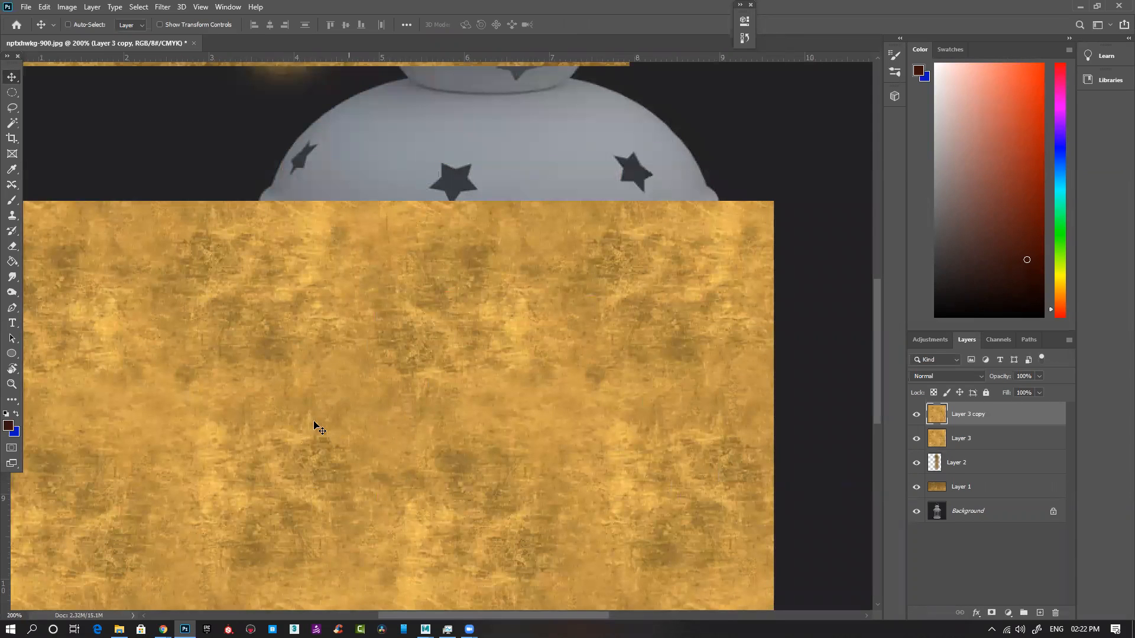
left_click_drag(255, 508, 320, 405)
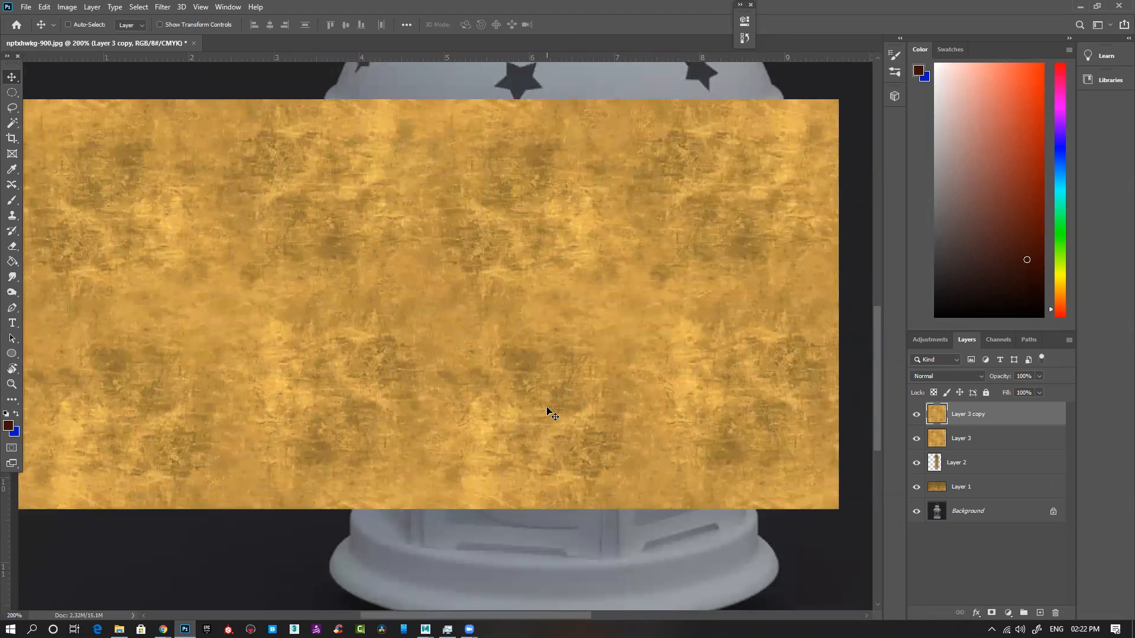
Step: Add two more copies of the tile above the existing row to form a two-by-two grid and inspect the joins
left_click(552, 416, "ctrl+alt")
left_click_drag(480, 440, 277, 277)
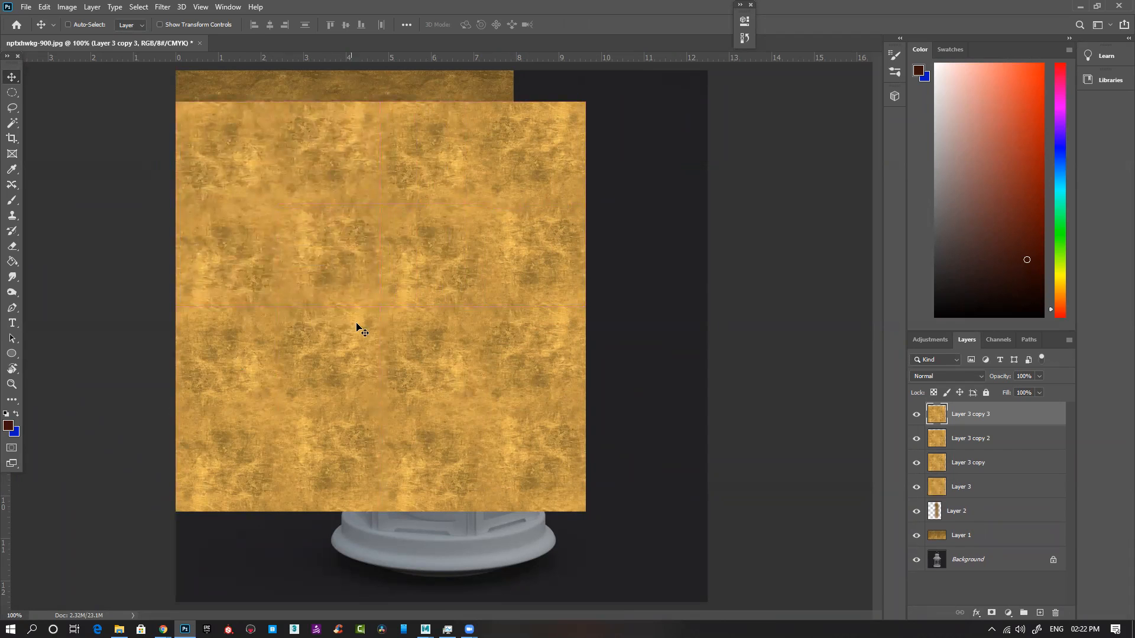
left_click(267, 294)
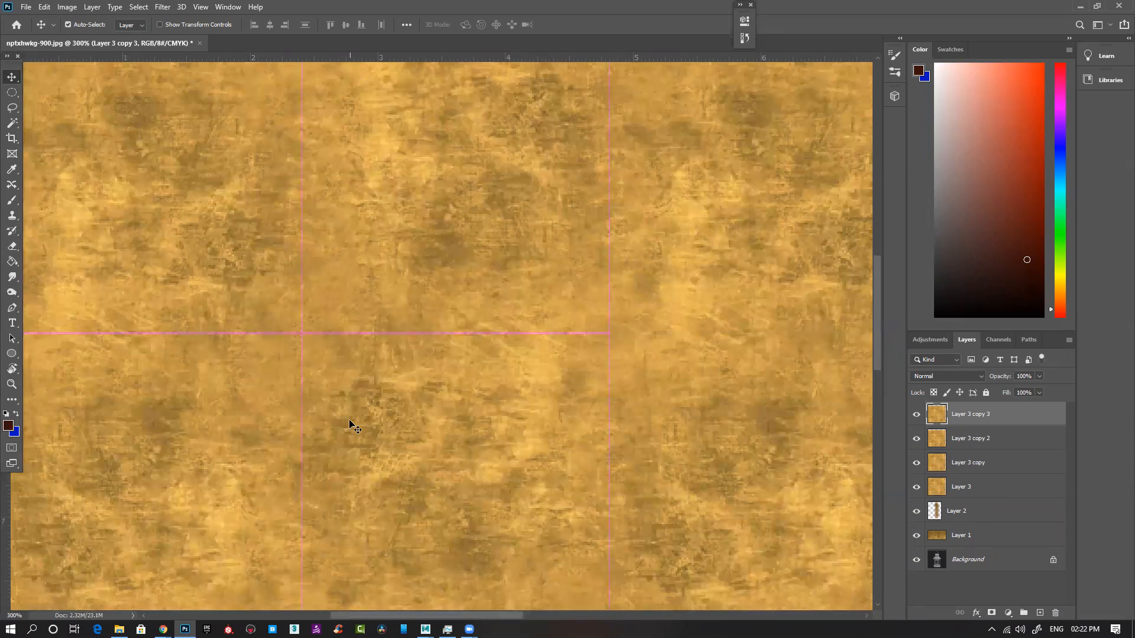
key("ctrl+minus")
key("ctrl+minus")
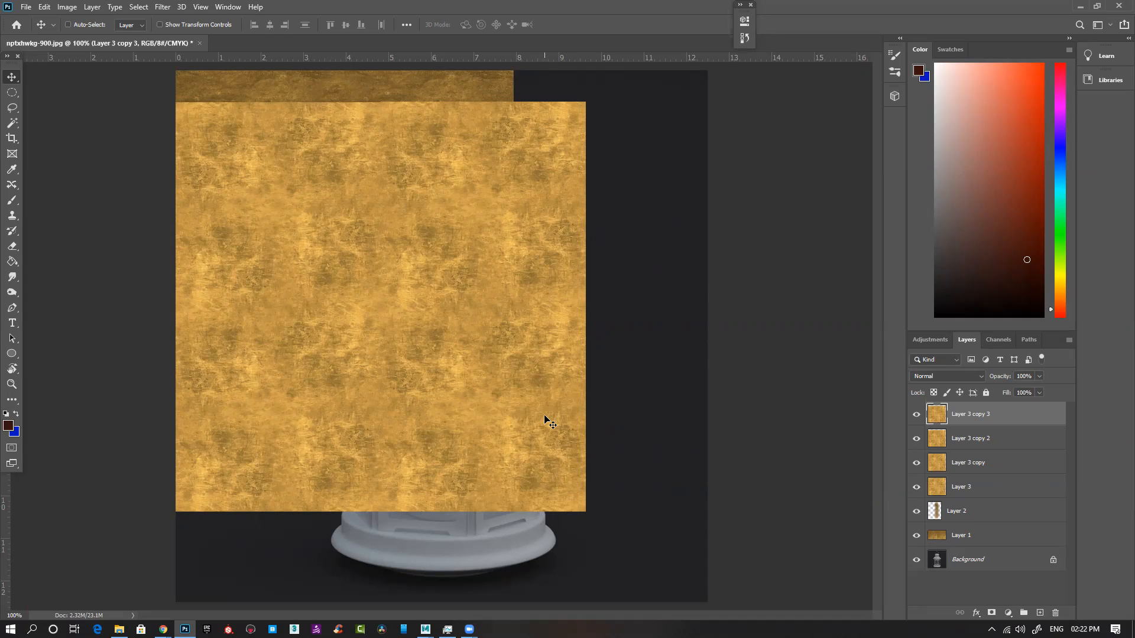
Step: Delete all the texture layers from Layer 1 up to Layer 3 copy 3, keeping only the Background
left_click(978, 513)
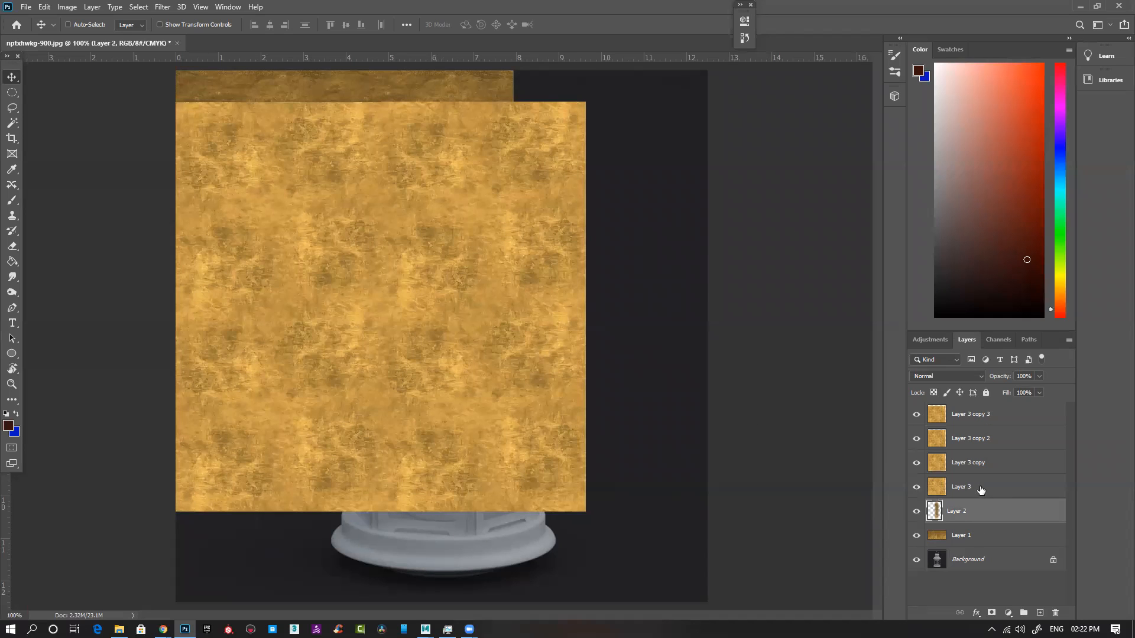
left_click(982, 417)
left_click(978, 534, "shift")
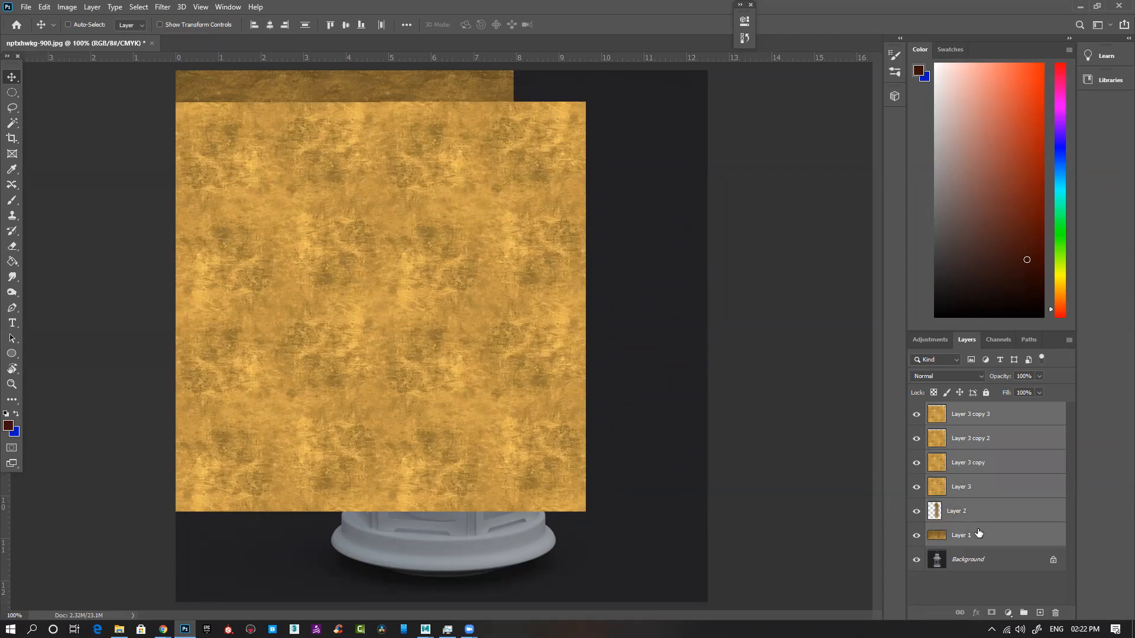
key("Delete")
Step: Paste the brass texture again over the lantern and scale it down to fit the canvas
key("ctrl+v")
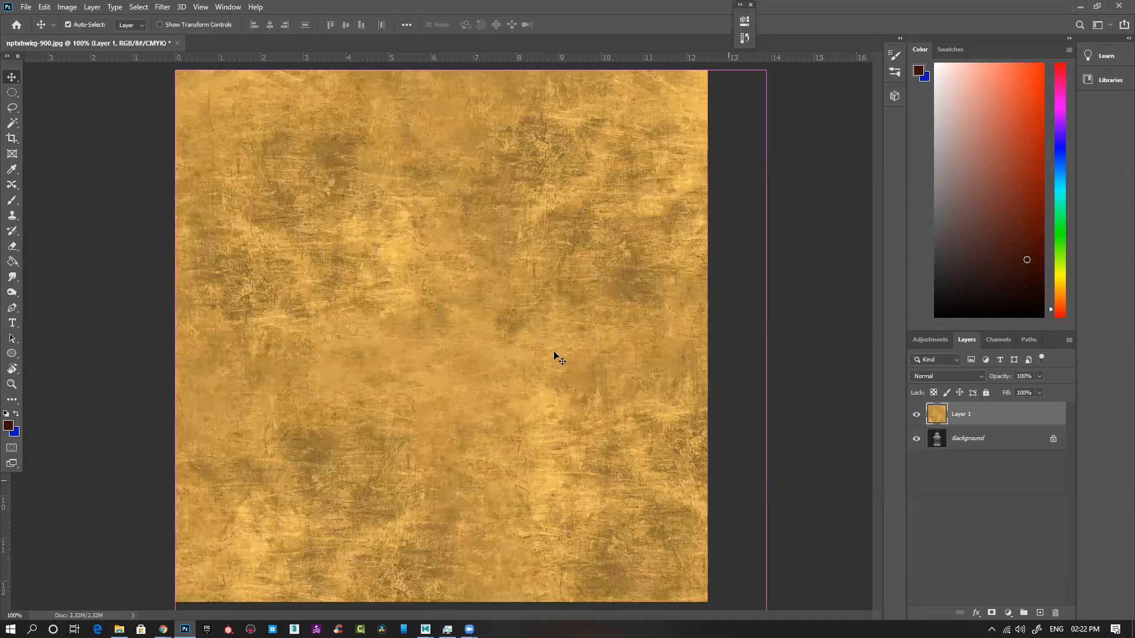
key("ctrl+minus")
key("ctrl+minus")
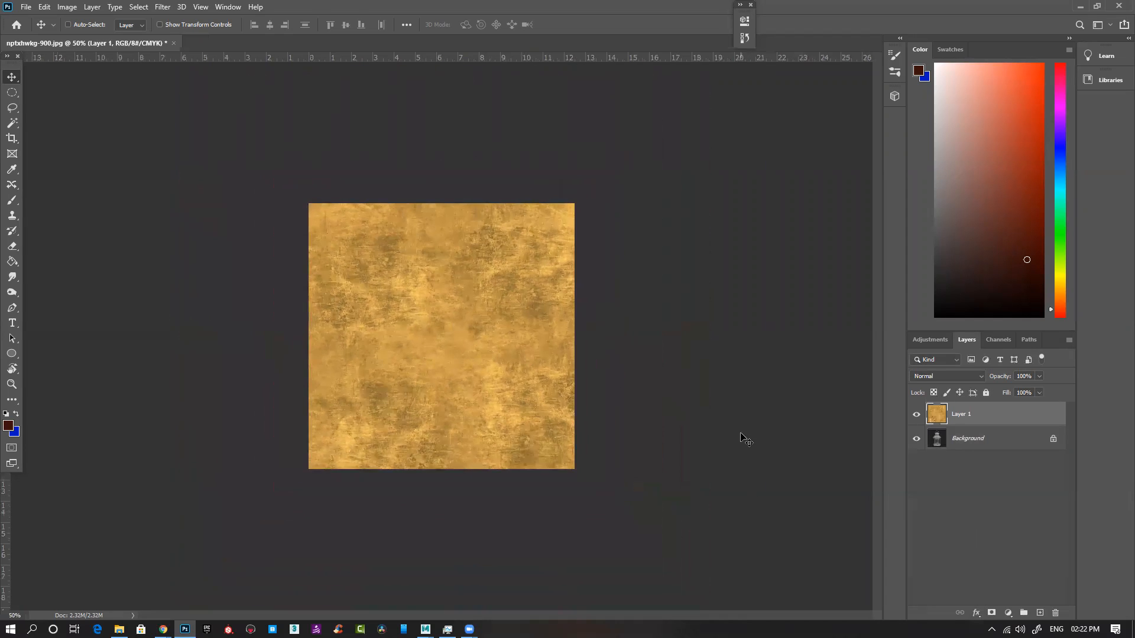
key("ctrl+t")
left_click_drag(599, 495, 574, 470)
key("Return")
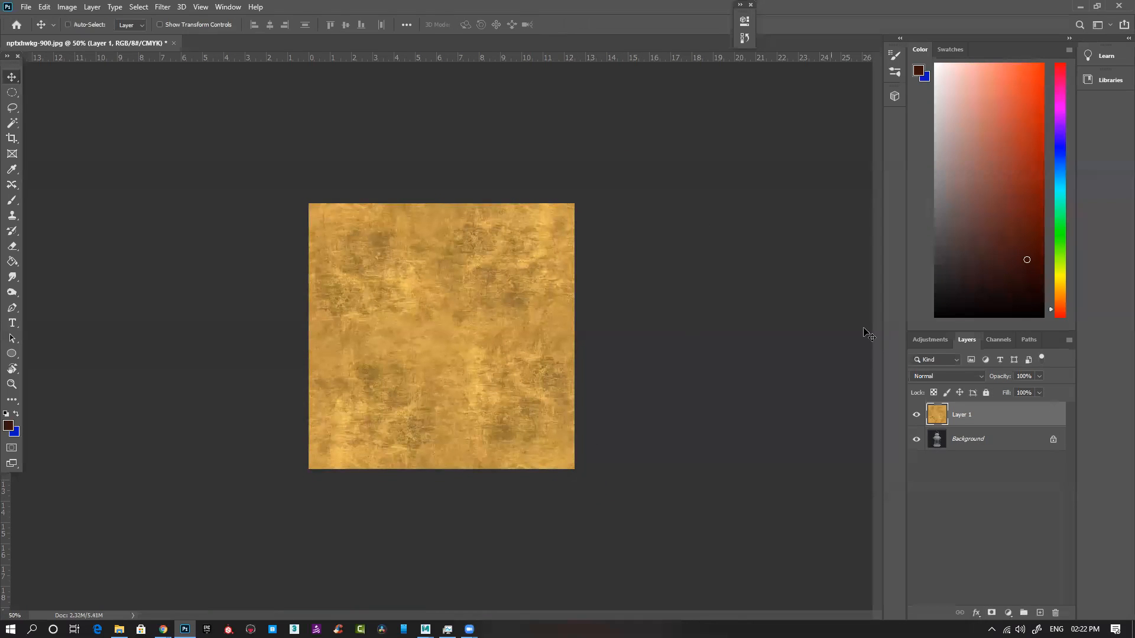
Step: Set the brass texture layer's blend mode to Overlay and view the lantern at 100%
left_click(959, 375)
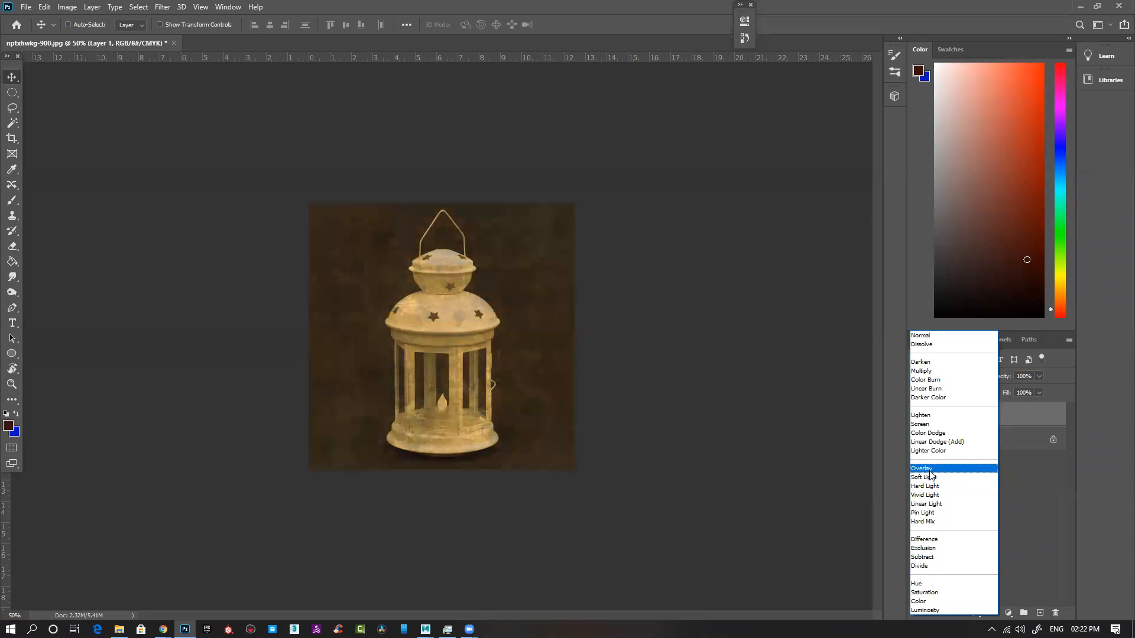
left_click(930, 473)
key("ctrl+1")
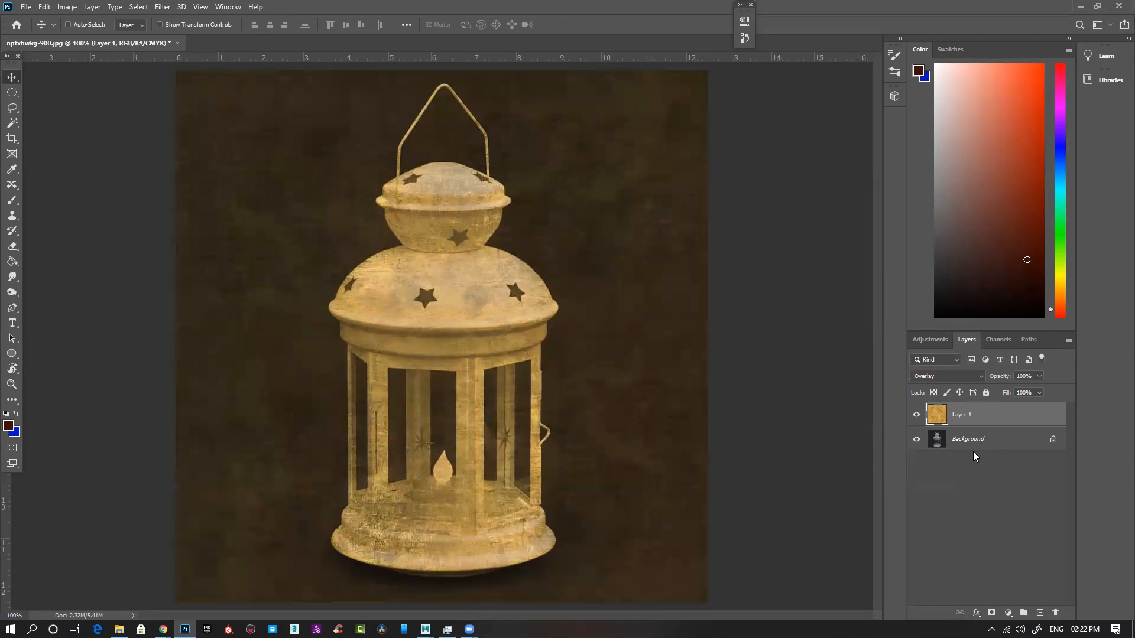
Step: Select the dark backdrop around the lantern on the Background layer with the Magic Wand
left_click(994, 443)
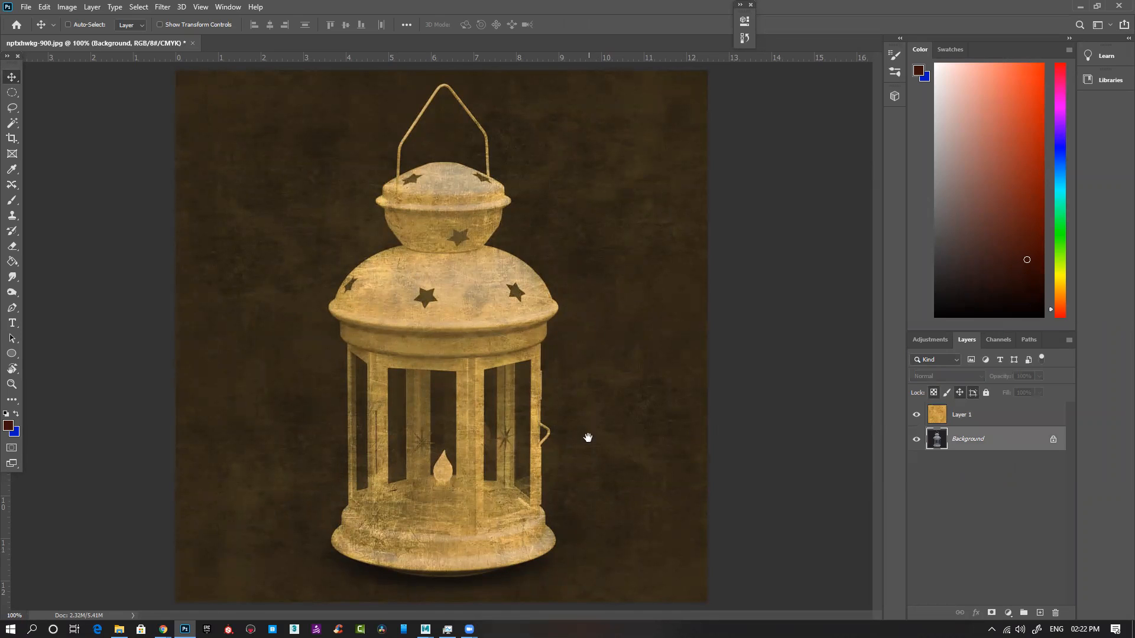
key("w")
left_click(609, 373)
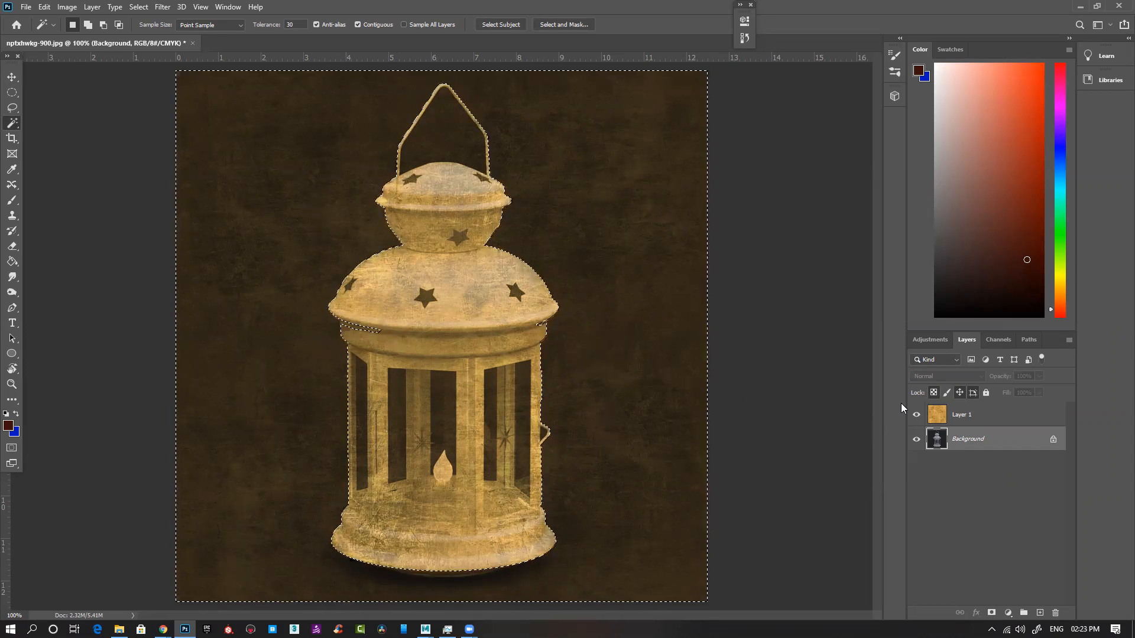
Step: Hide the brass texture layer, set the Magic Wand tolerance to 10, and reselect the dark backdrop around the lantern
left_click(917, 415)
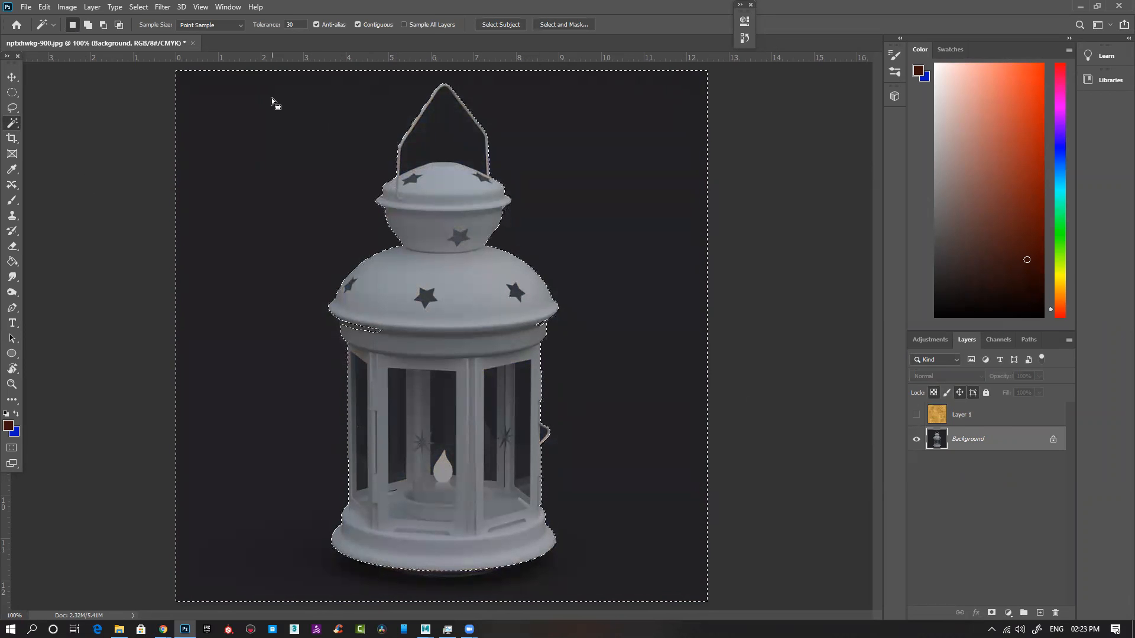
left_click(291, 24)
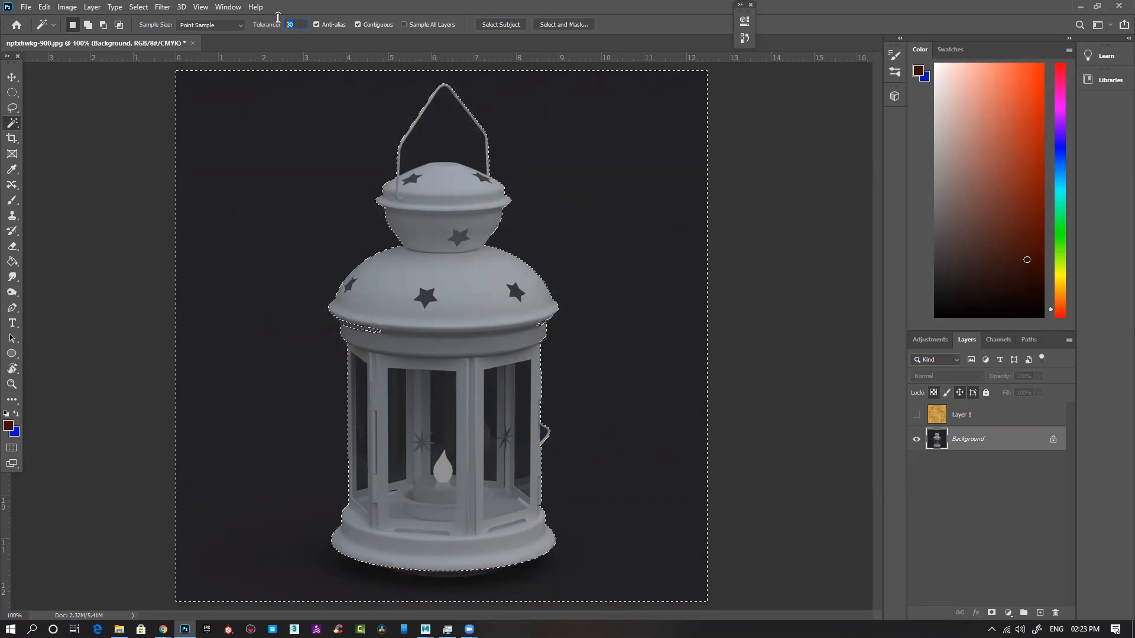
type("10")
key("ctrl+d")
left_click(302, 185)
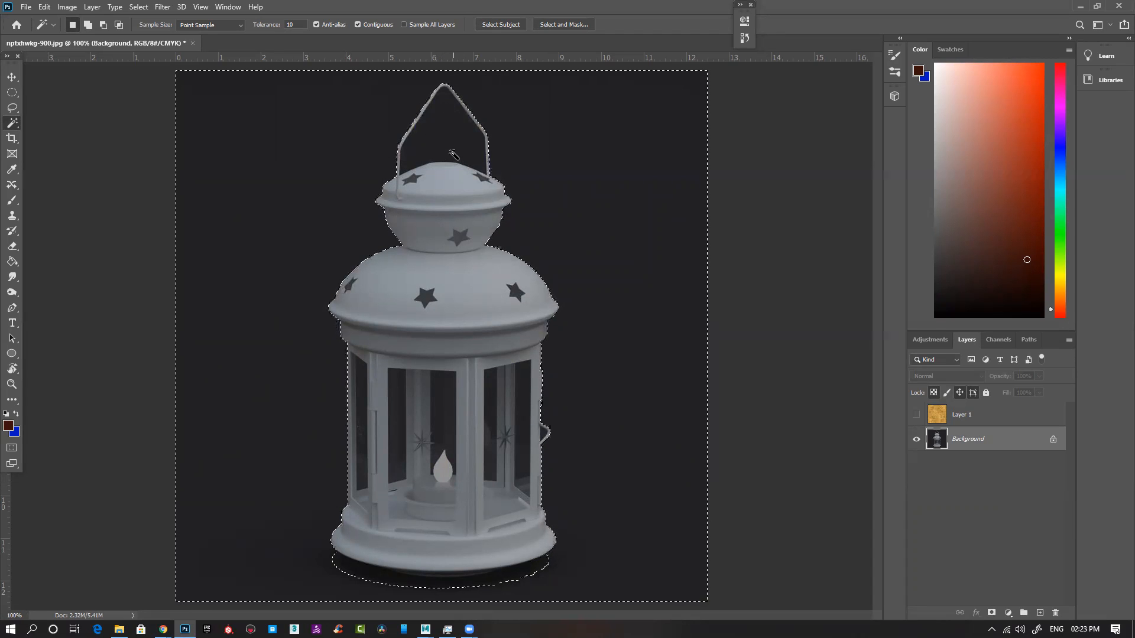
Step: Add the area inside the handle and the dark shadow beneath the lantern's base to the backdrop selection
left_click(453, 155, "shift")
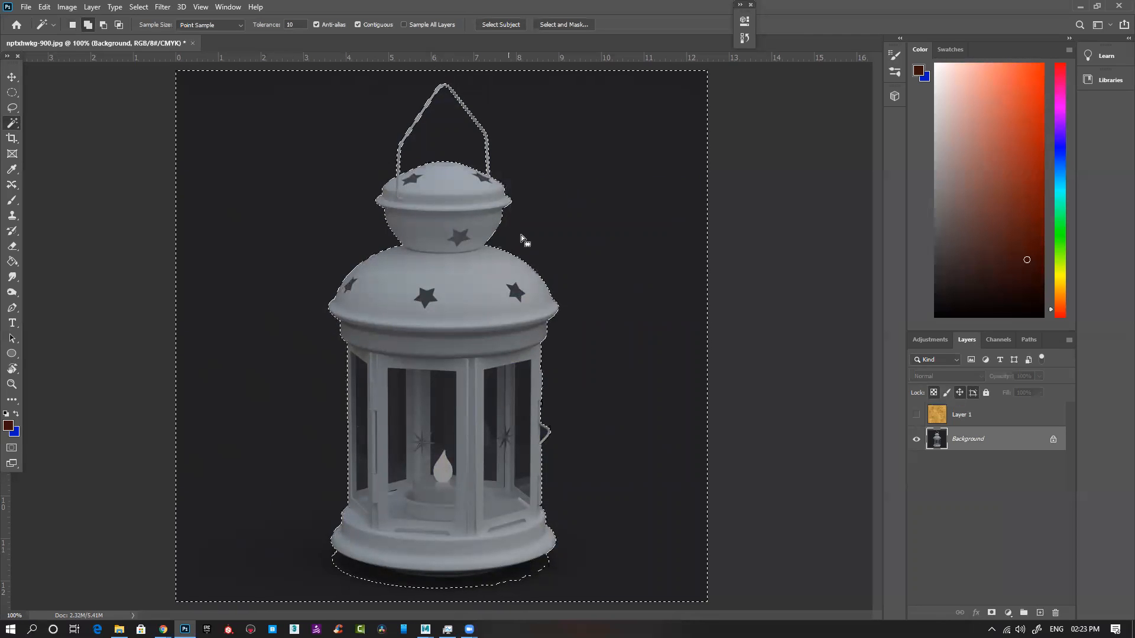
left_click(549, 559, "ctrl")
left_click_drag(626, 521, 676, 374)
left_click(184, 429, "shift")
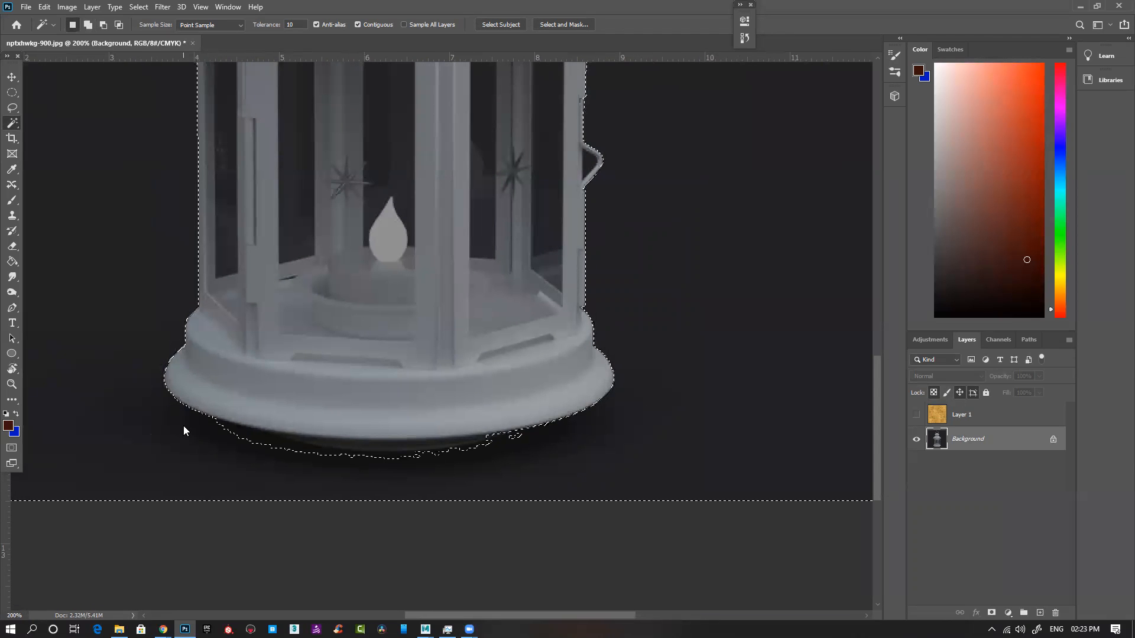
left_click(244, 445, "shift")
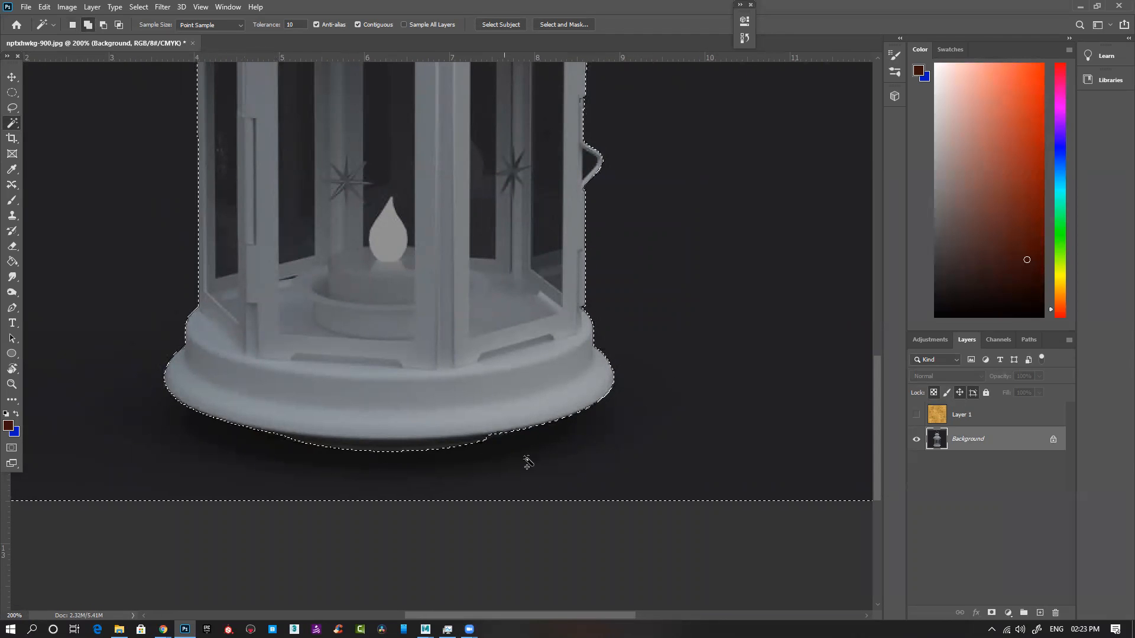
left_click_drag(678, 246, 696, 431)
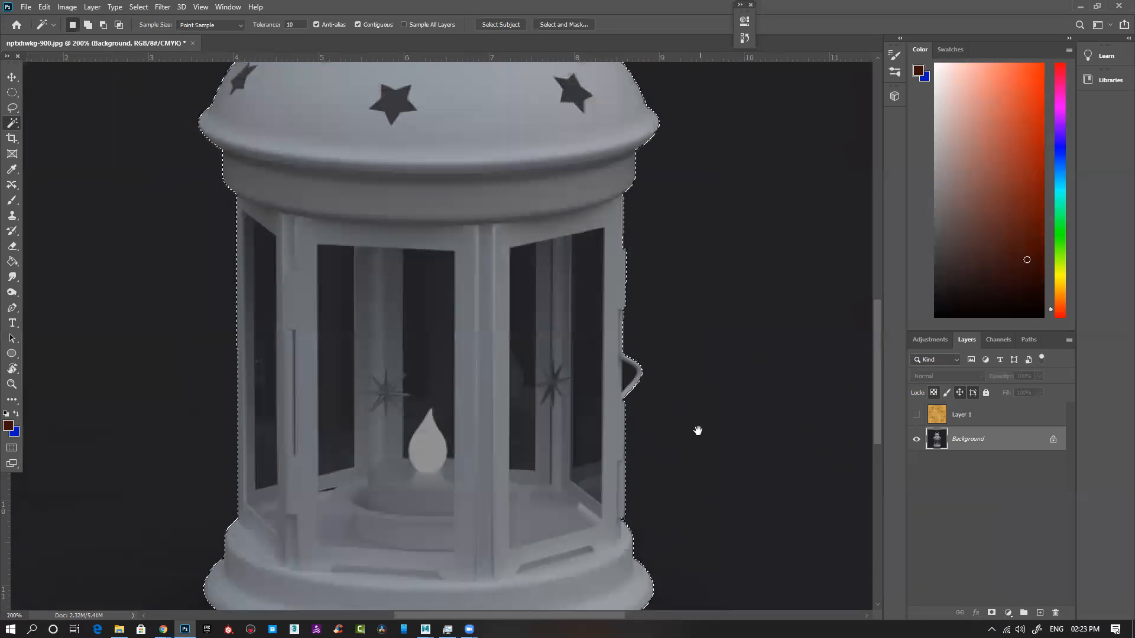
Step: Add the dark window openings between the lantern's posts to the backdrop selection with the Magic Wand
left_click(267, 298, "shift")
left_click(326, 320, "shift")
left_click(425, 317, "shift")
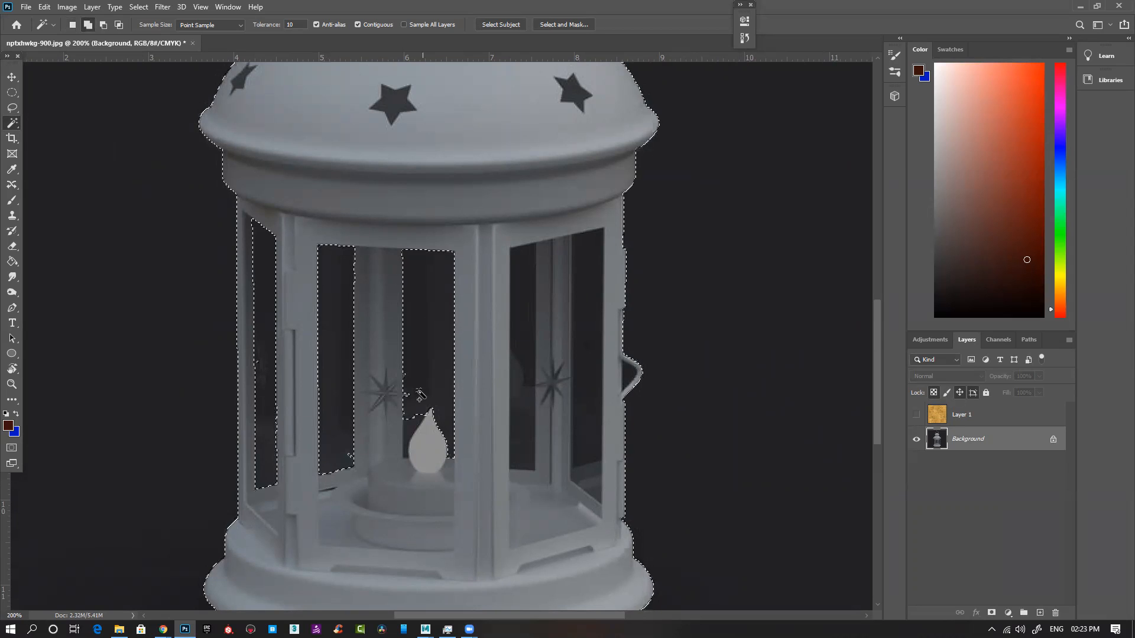
left_click(533, 341, "shift")
left_click(594, 465, "shift")
left_click(592, 483, "shift")
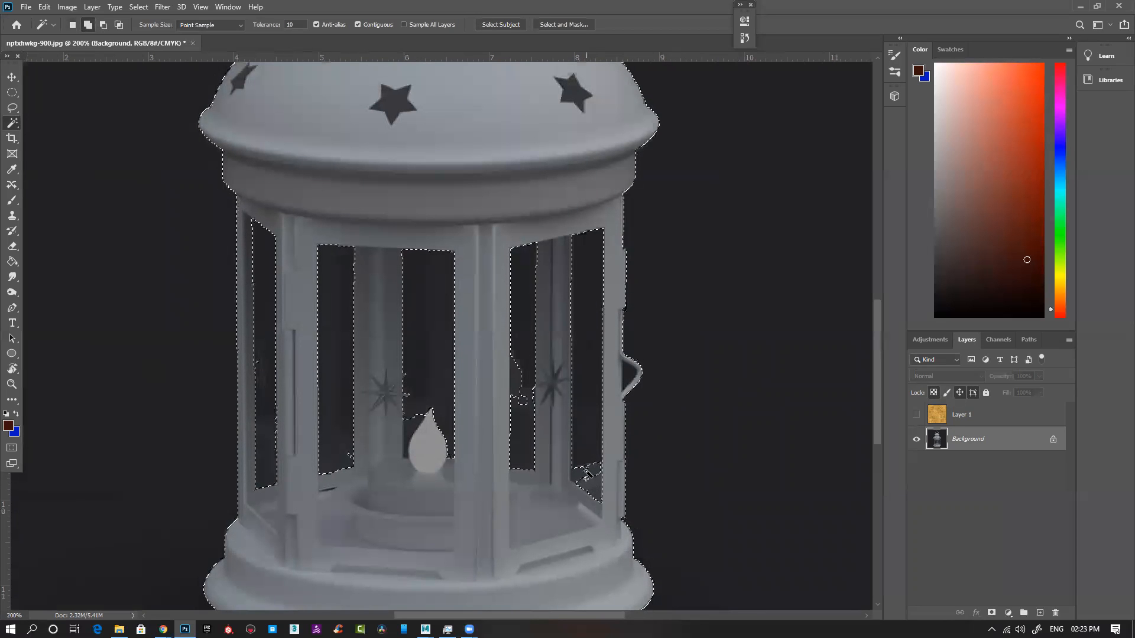
left_click(523, 398, "shift")
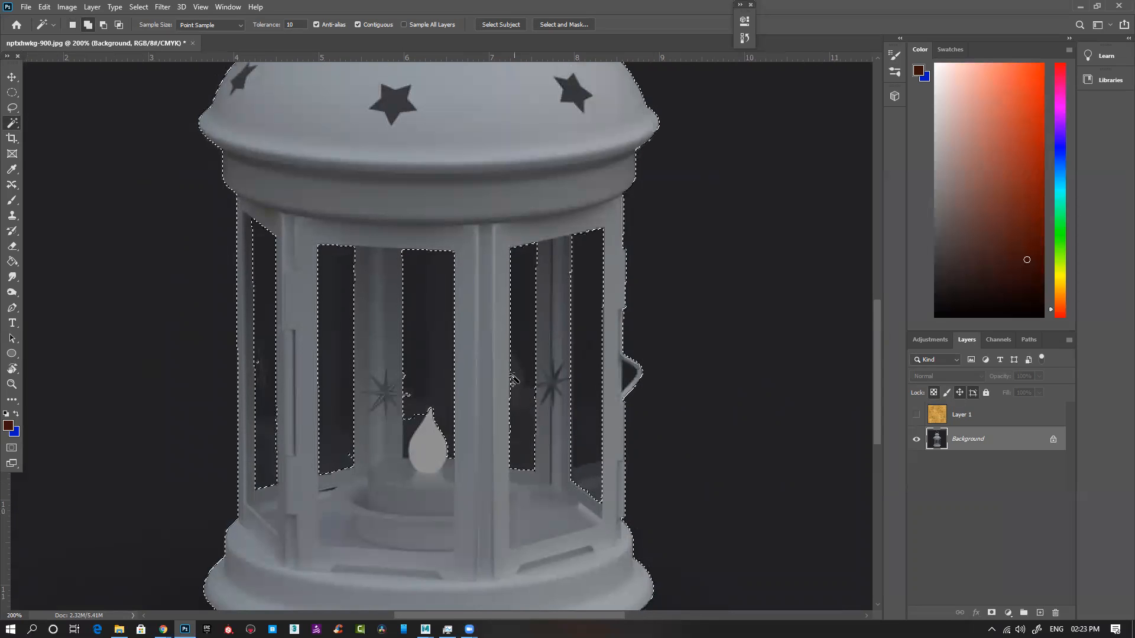
left_click(416, 416, "shift")
left_click(330, 427, "shift")
left_click(263, 413, "shift")
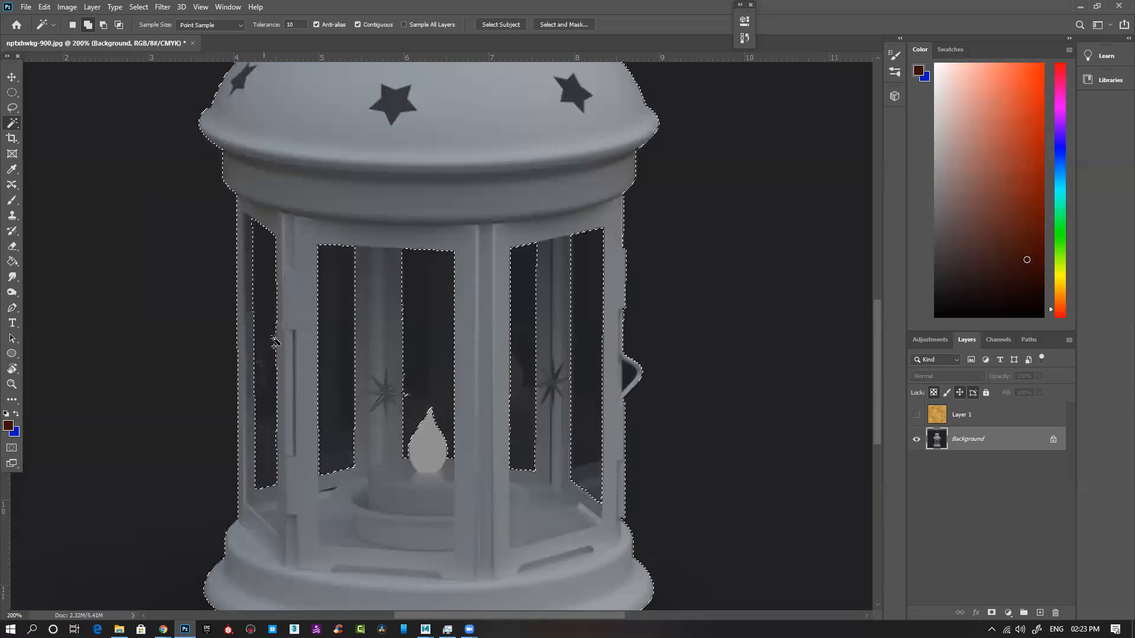
Step: Invert the selection to the lantern, show the brass texture layer, and add a layer mask to it from the selection
key("ctrl+minus")
key("ctrl+minus")
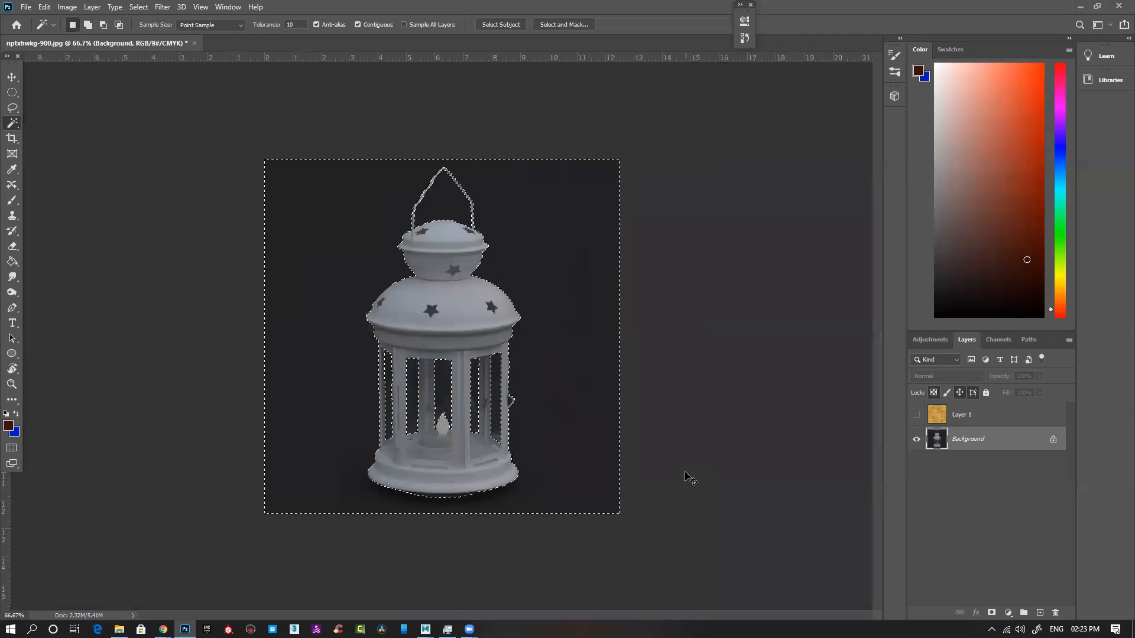
key("ctrl+shift+i")
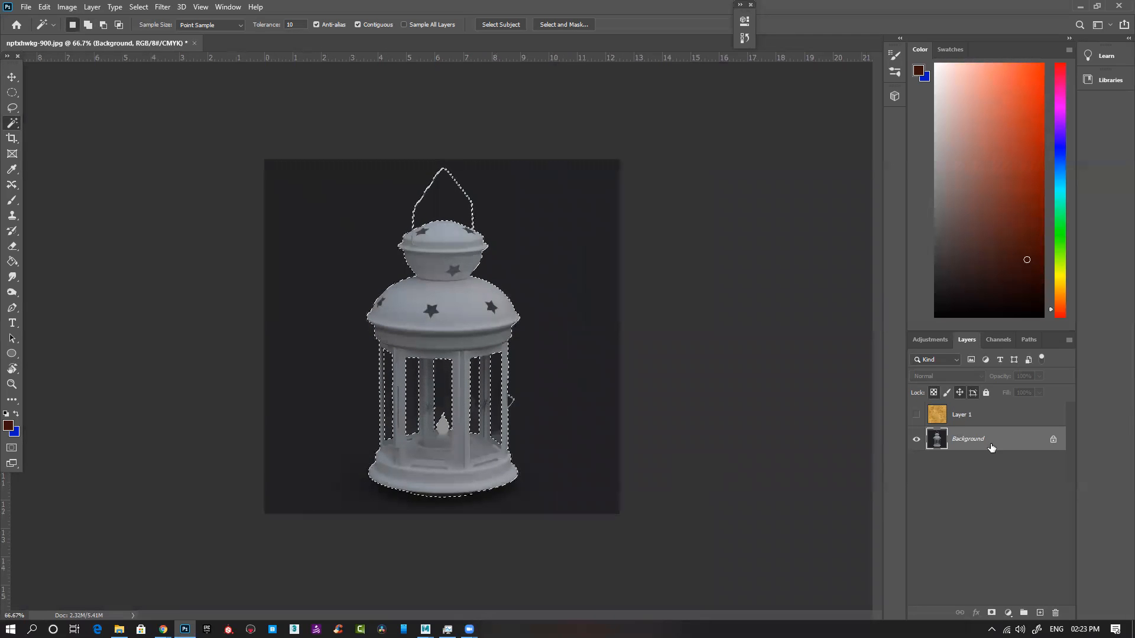
left_click(916, 415)
left_click(957, 415)
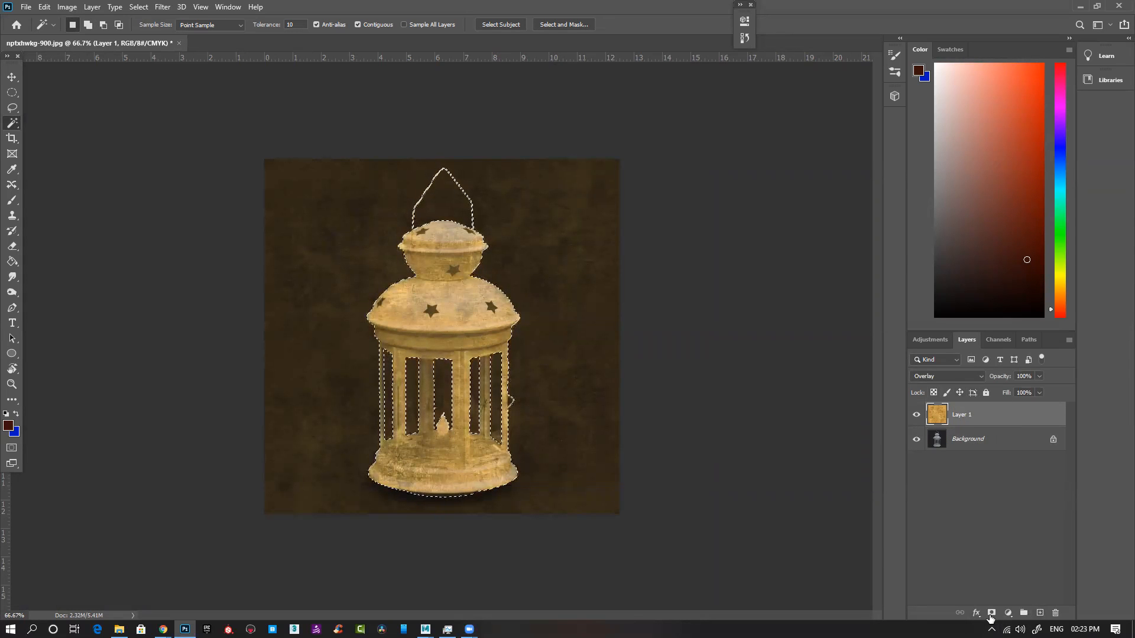
left_click(992, 615)
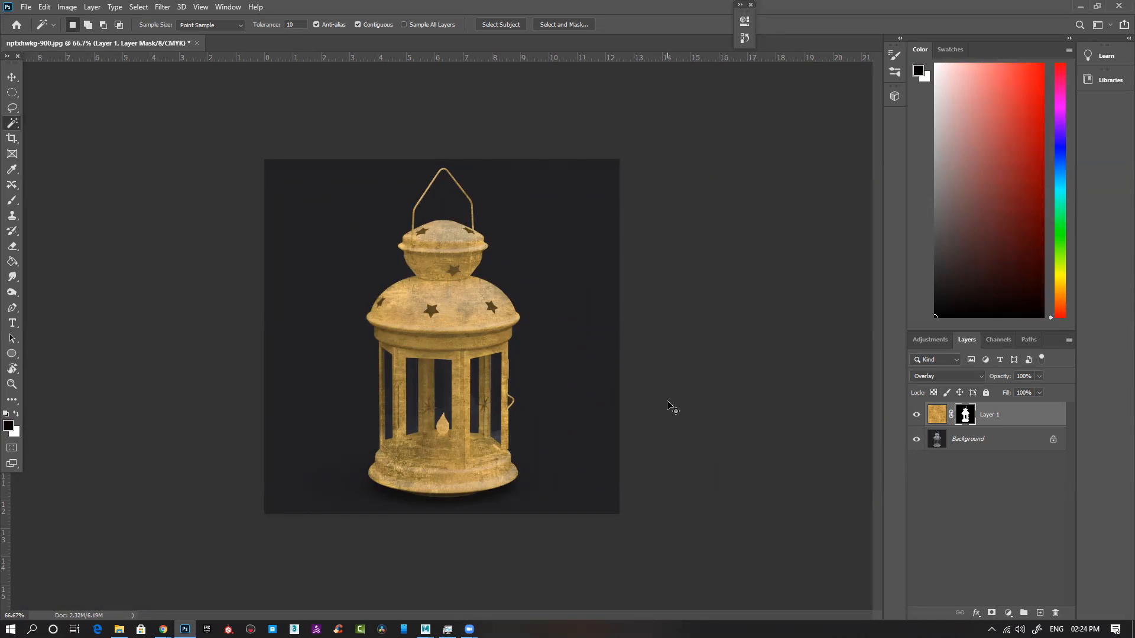
Step: Select the masked areas with the Magic Wand and refine the selection around the opening inside the lantern's small side latch
scroll(501, 436, "up", 5)
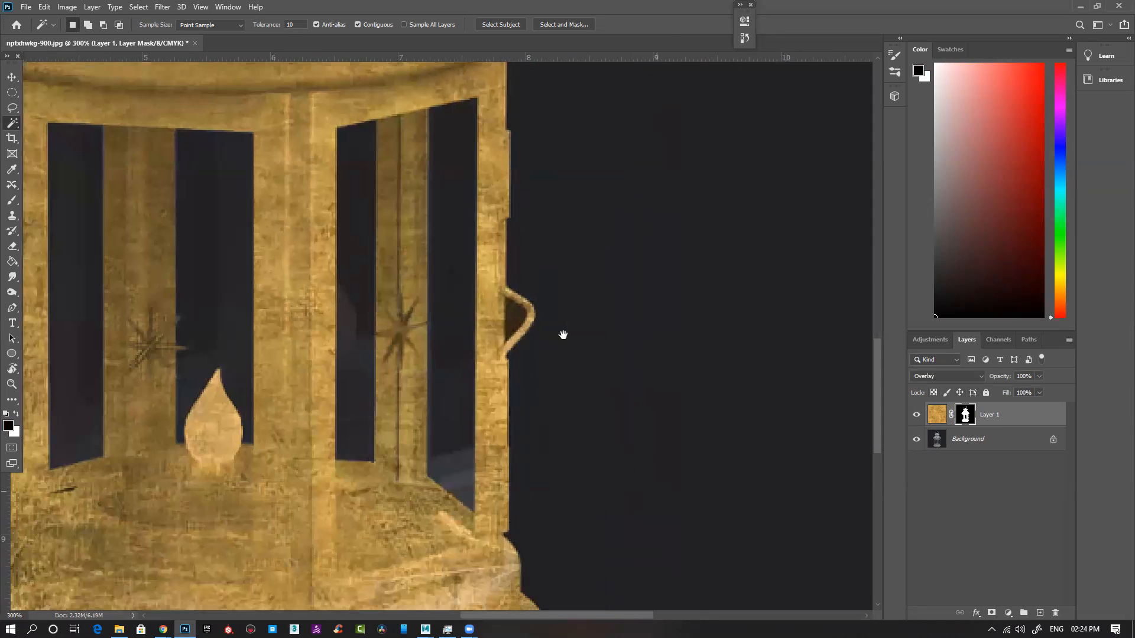
left_click(597, 347)
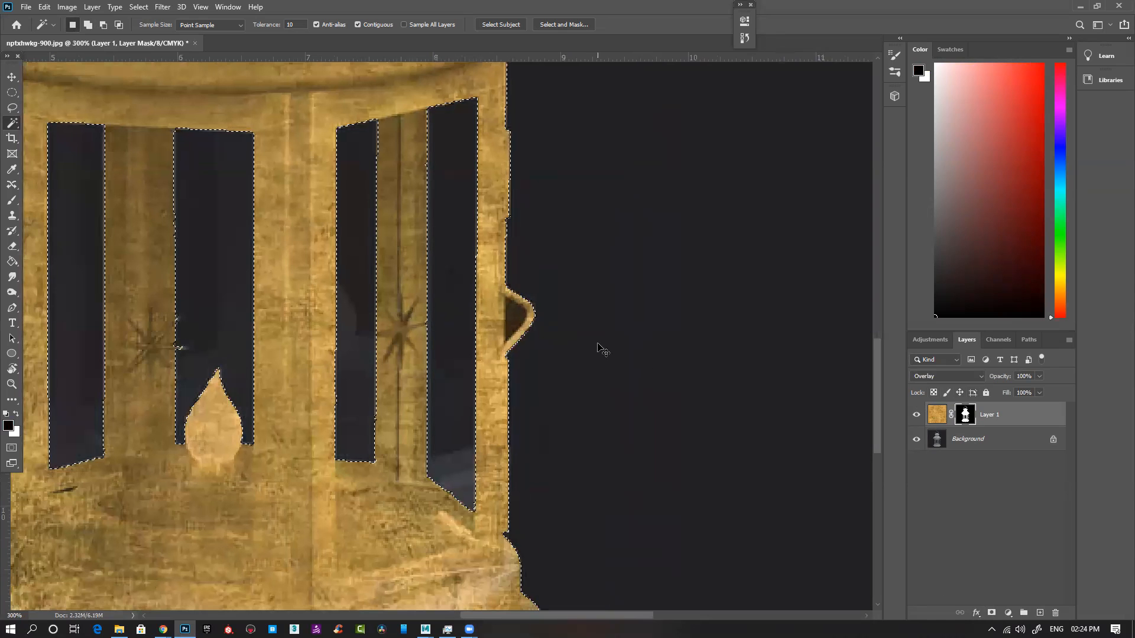
left_click(512, 320, "shift")
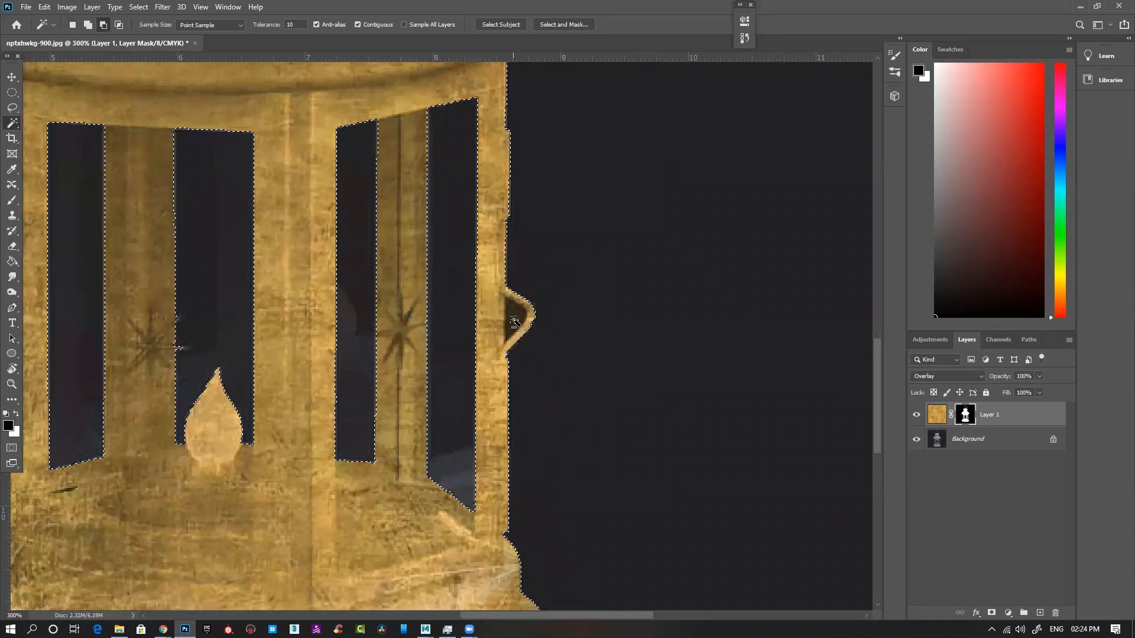
left_click(937, 415)
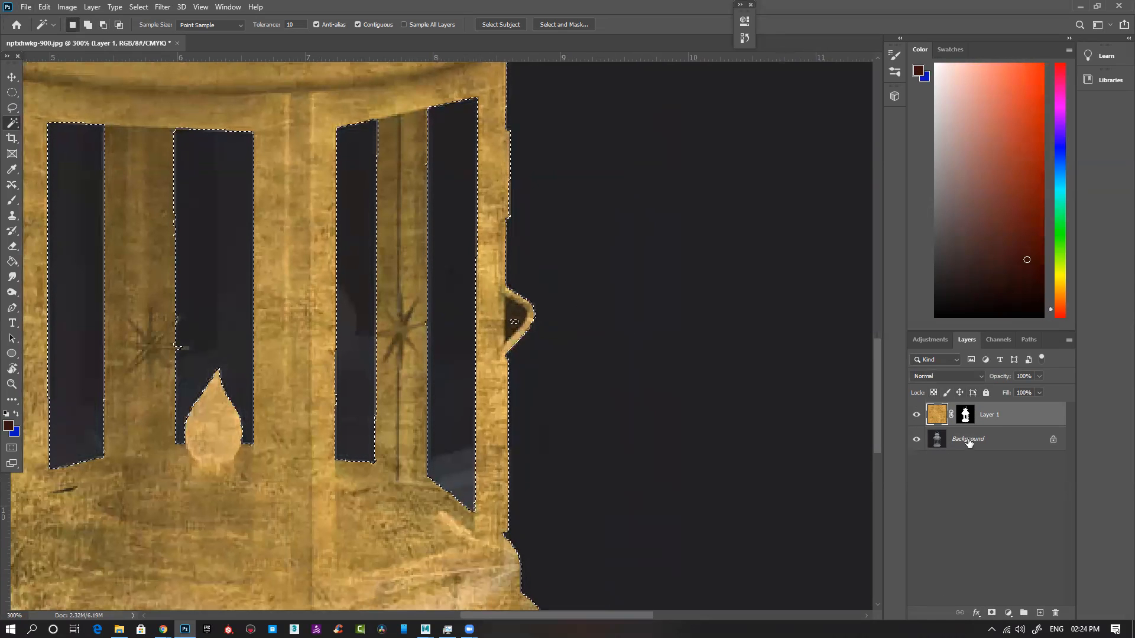
left_click(937, 441)
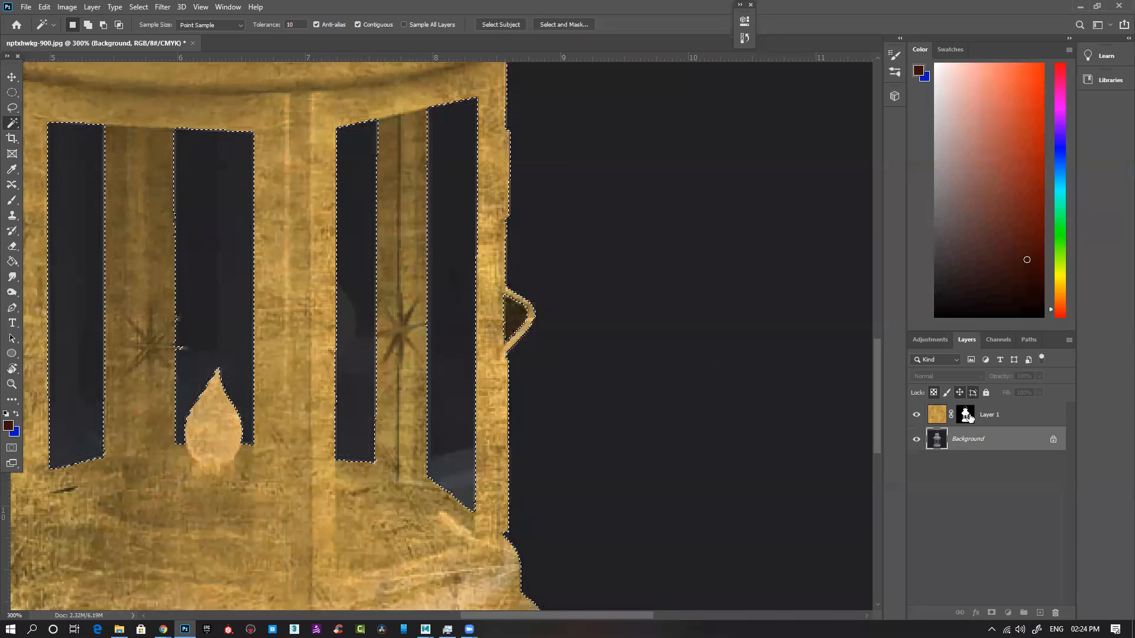
left_click(967, 415)
Step: Delete the brass texture layer's mask without applying it, and add a new mask from the current lantern selection
key("ctrl+minus")
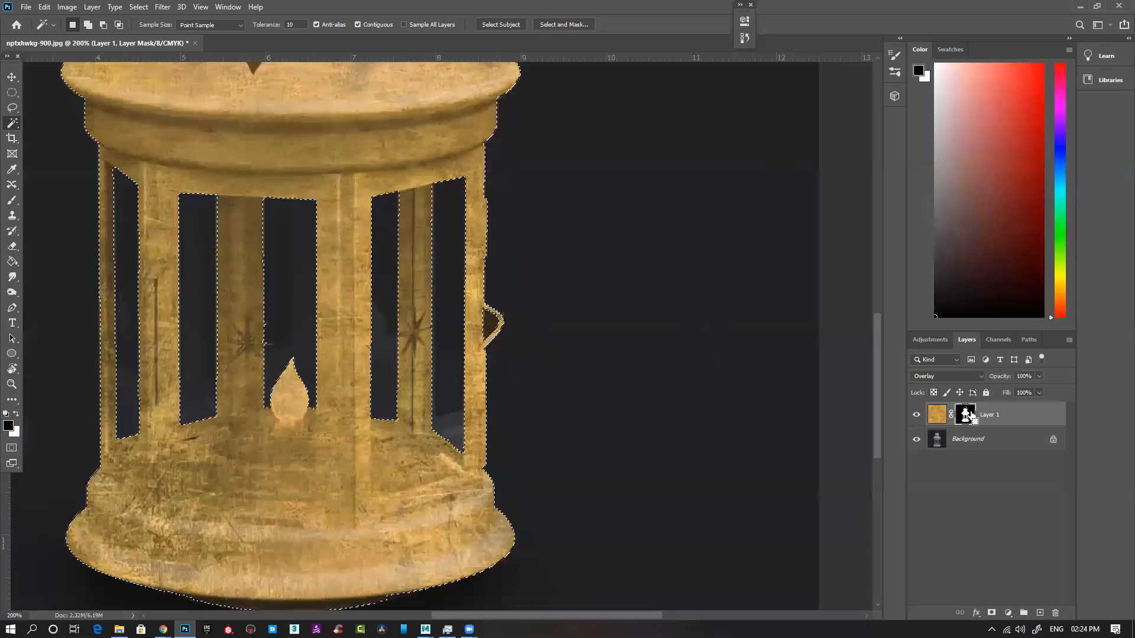
key("ctrl+minus")
left_click_drag(967, 417, 1056, 612)
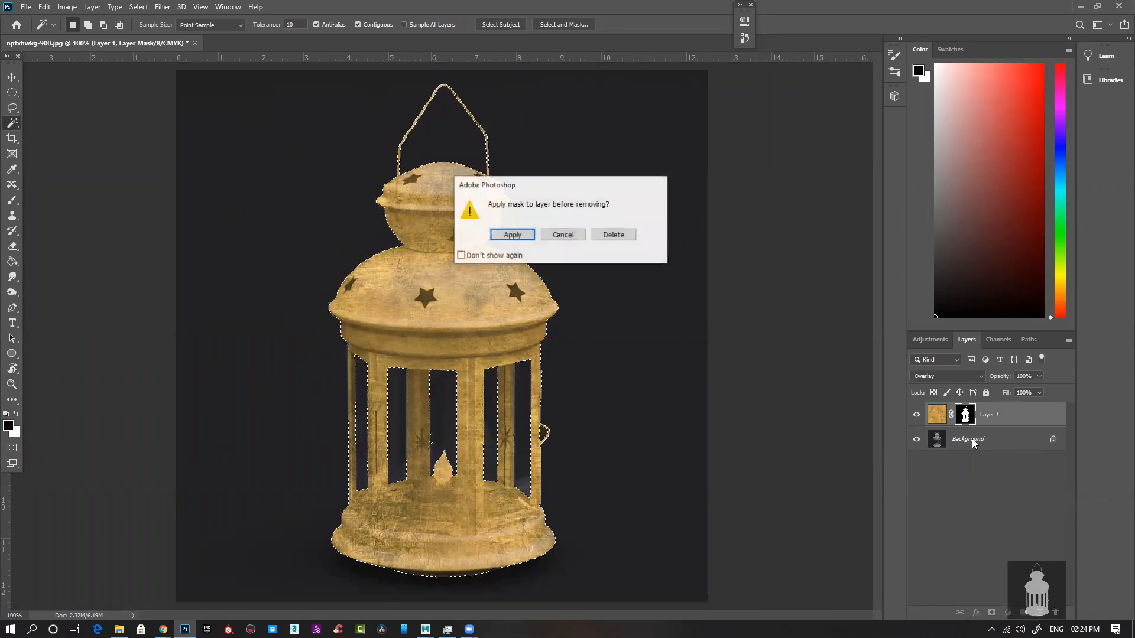
left_click(613, 233)
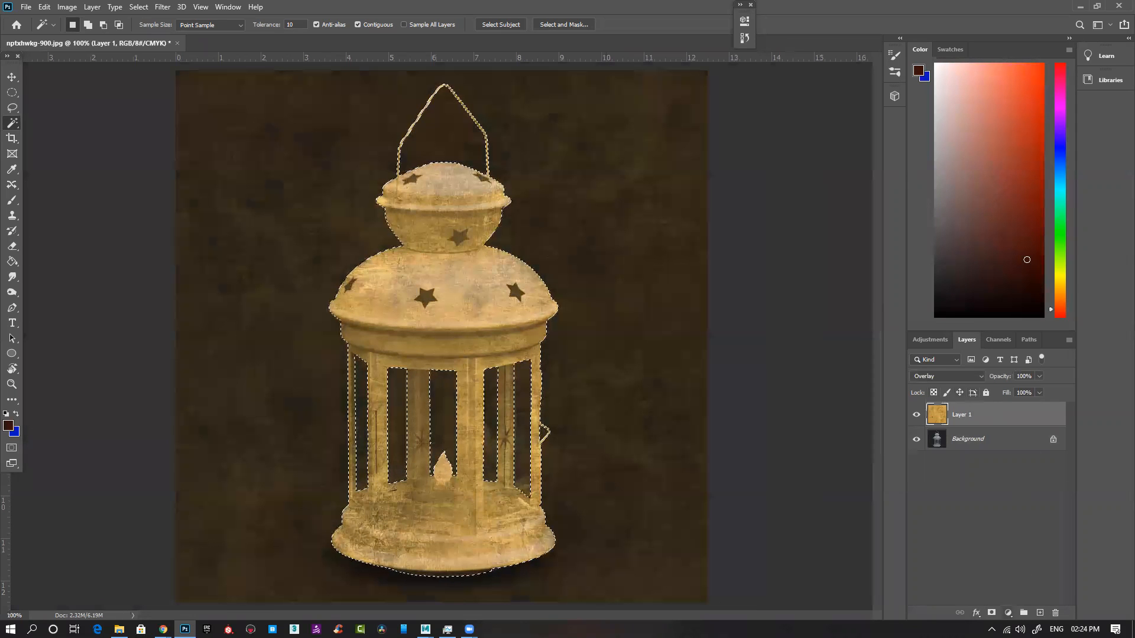
left_click(992, 614)
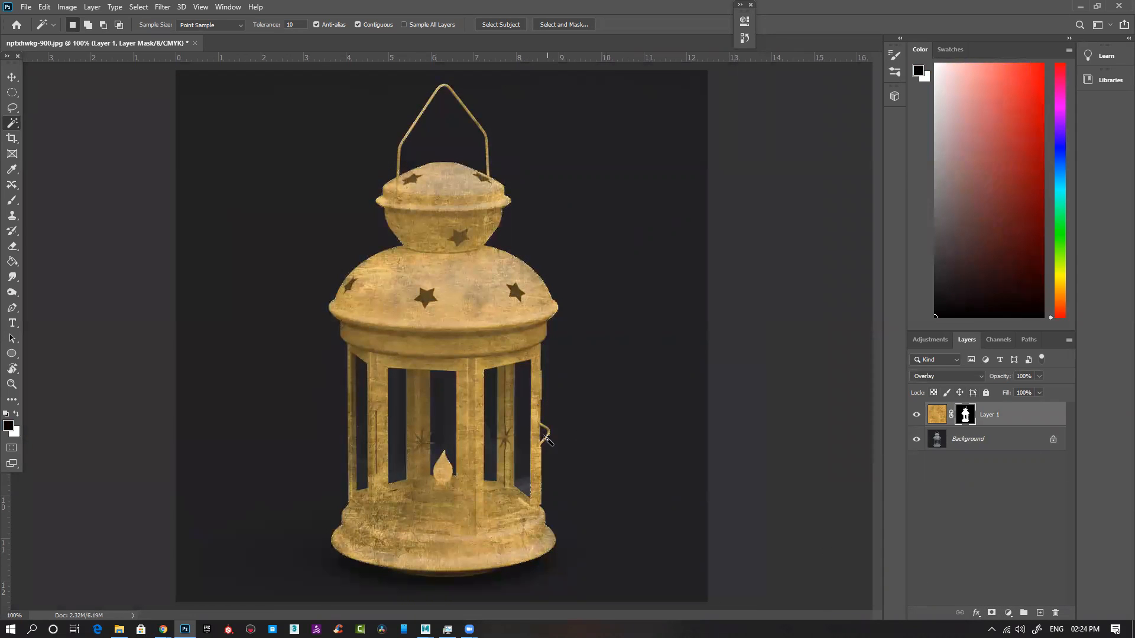
Step: Compare the lantern with and without the brass texture layer, and examine the dome and its star cutouts up close
left_click(917, 416)
left_click(917, 417)
left_click(918, 417)
left_click(918, 417)
left_click(917, 417)
left_click(917, 416)
key("ctrl+minus")
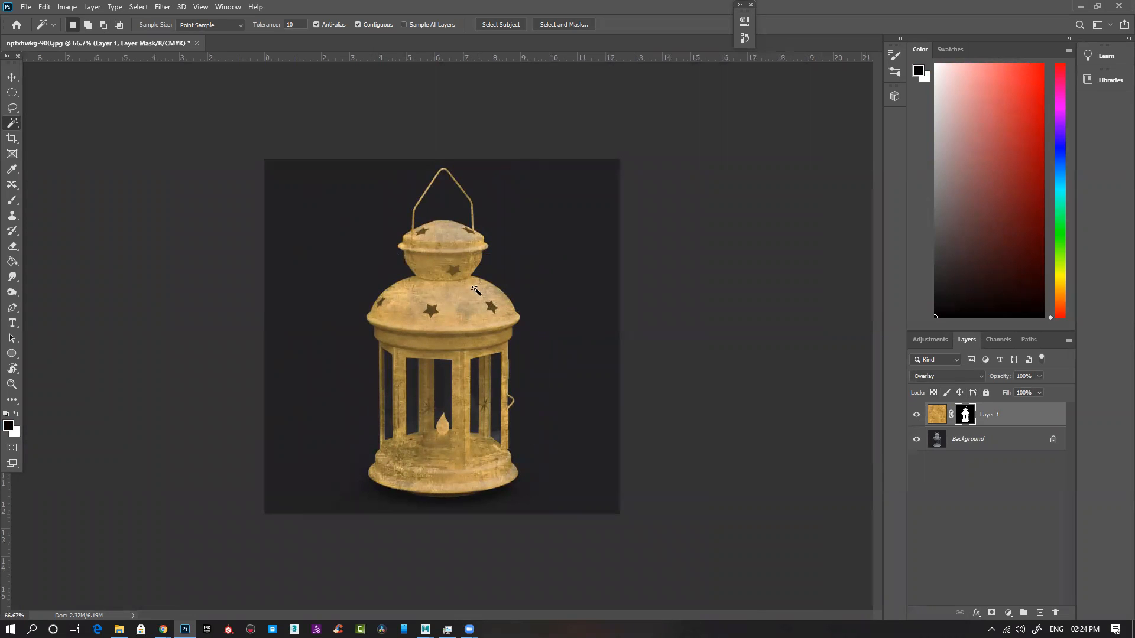
key("ctrl+plus")
key("ctrl+plus")
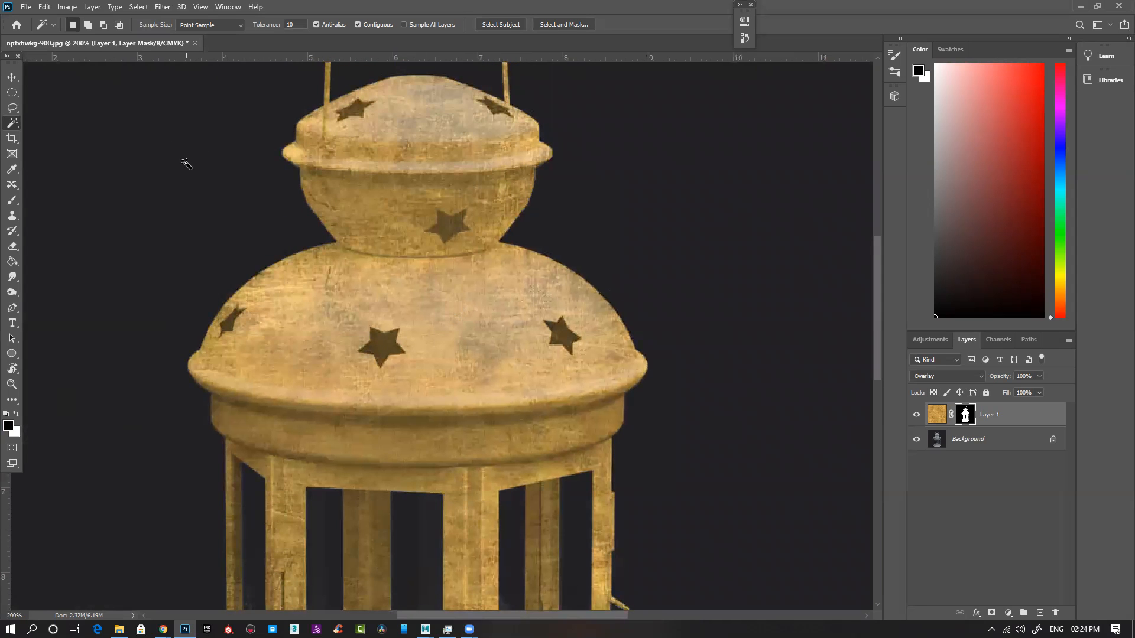
key("ctrl+minus")
key("ctrl+minus")
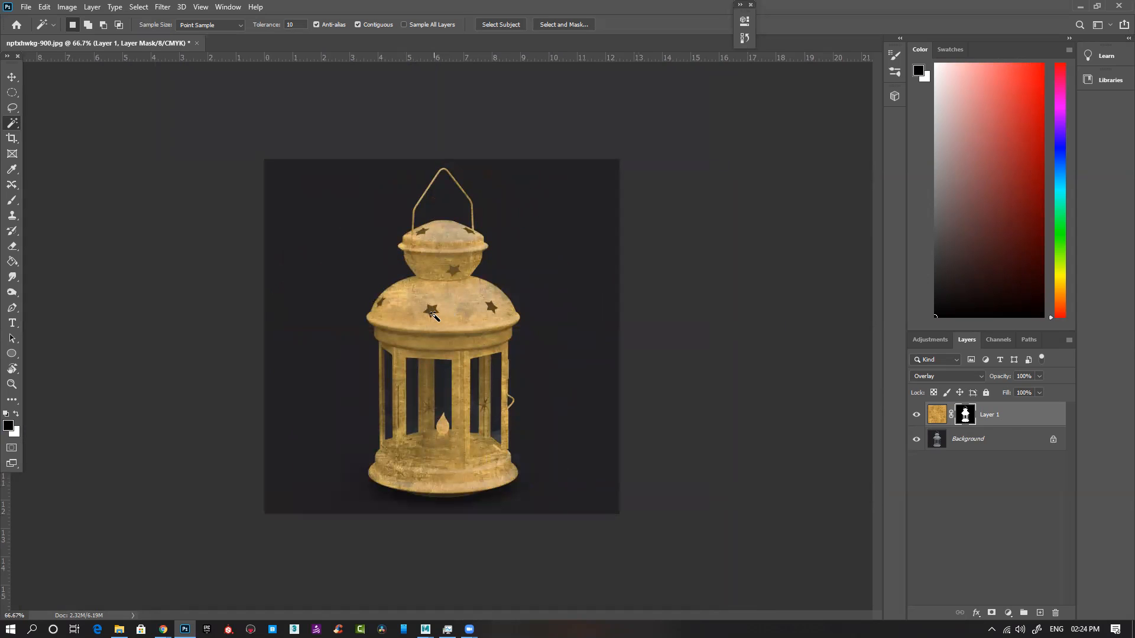
Step: Outline the center star cutout on the large dome with the Polygonal Lasso
key("l")
scroll(439, 248, "up", 3)
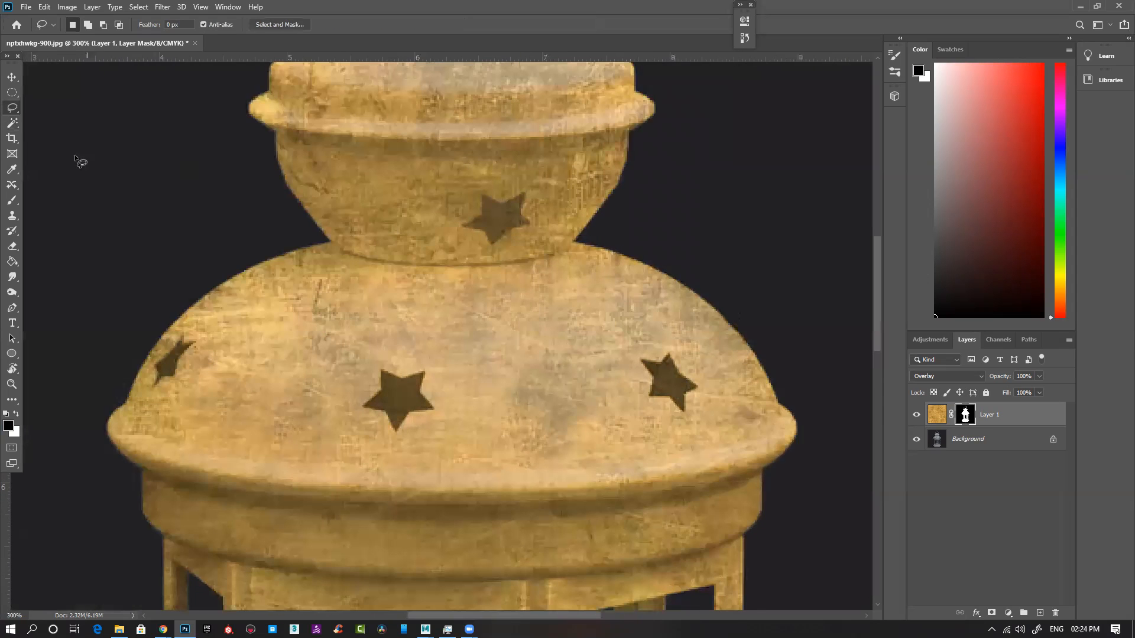
right_click(12, 110)
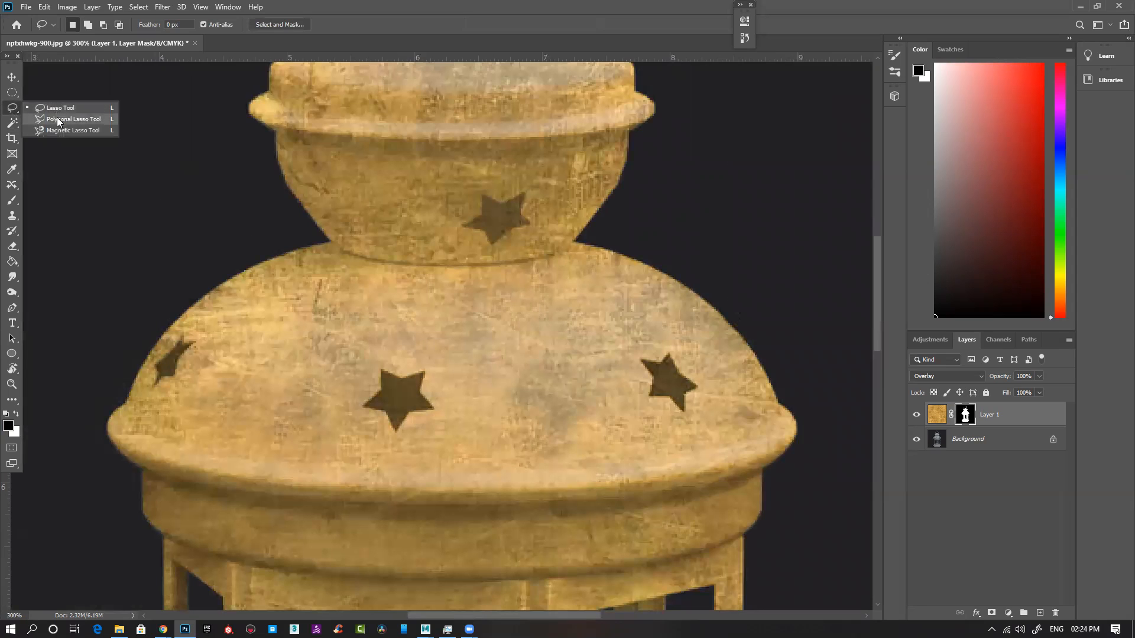
left_click(57, 117)
left_click_drag(515, 436, 728, 427)
scroll(659, 386, "up", 1)
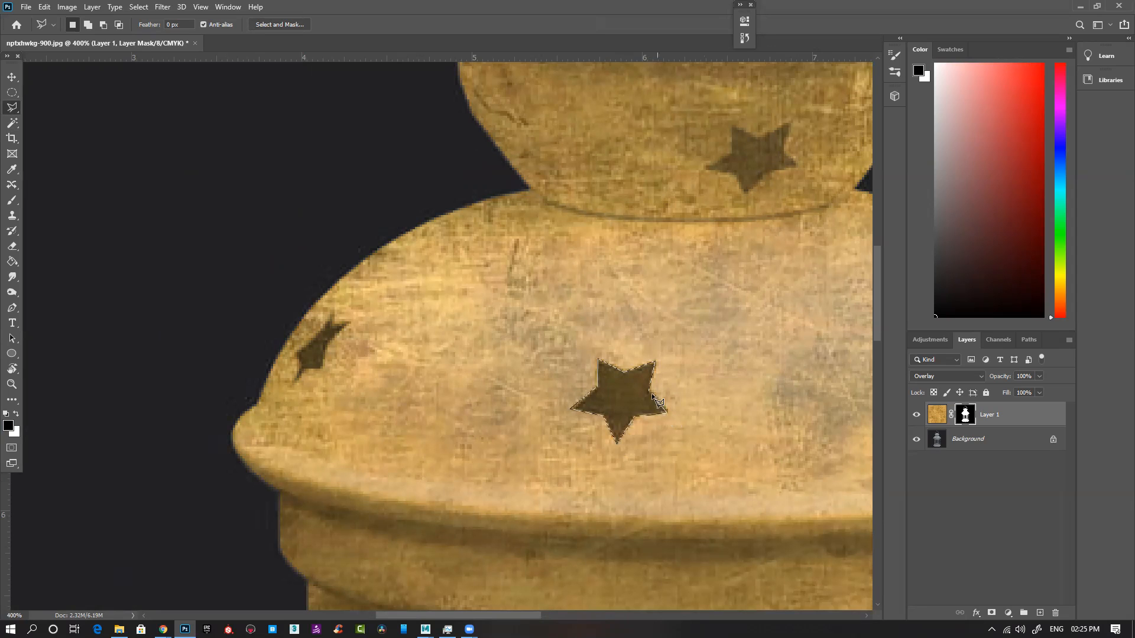
Step: Add the left star cutout on the large dome to the selection
scroll(461, 358, "left", 2)
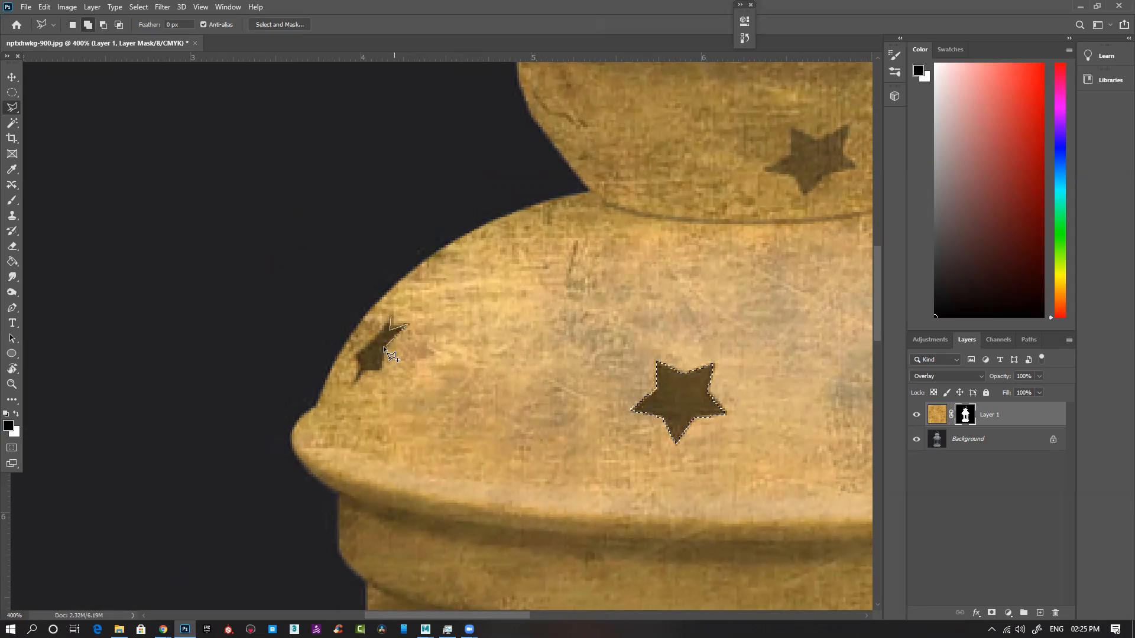
left_click(380, 370)
left_click(354, 354)
double_click(373, 338)
Step: Add the right star cutout on the large dome to the selection by tracing its points
left_click_drag(625, 350, 272, 341)
left_click(649, 338, "shift")
left_click(675, 342)
left_click(684, 328)
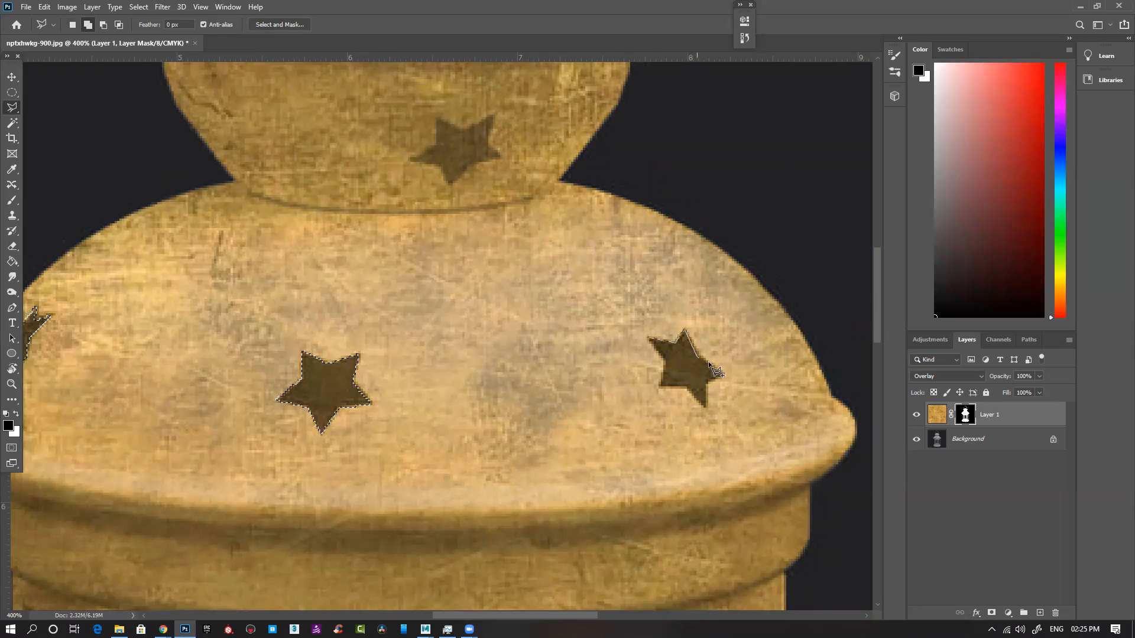
left_click(723, 373)
left_click(704, 406)
left_click(660, 387)
double_click(665, 361)
Step: Add the star cutout on the bowl-shaped neck below the cap to the selection
left_click_drag(513, 219, 566, 379)
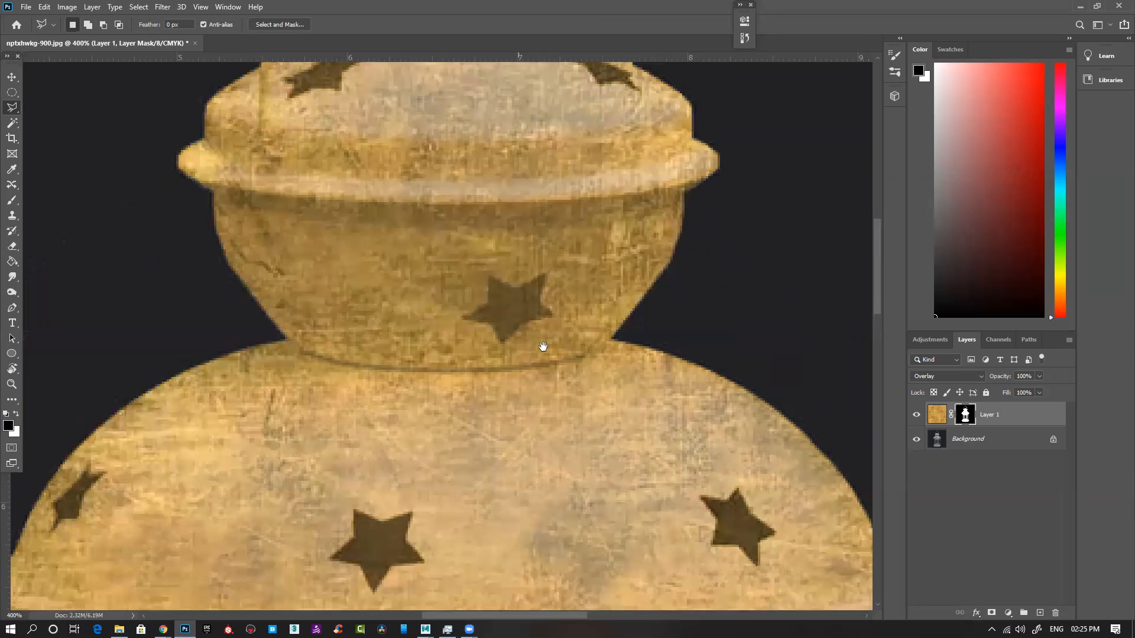
left_click(511, 332, "shift")
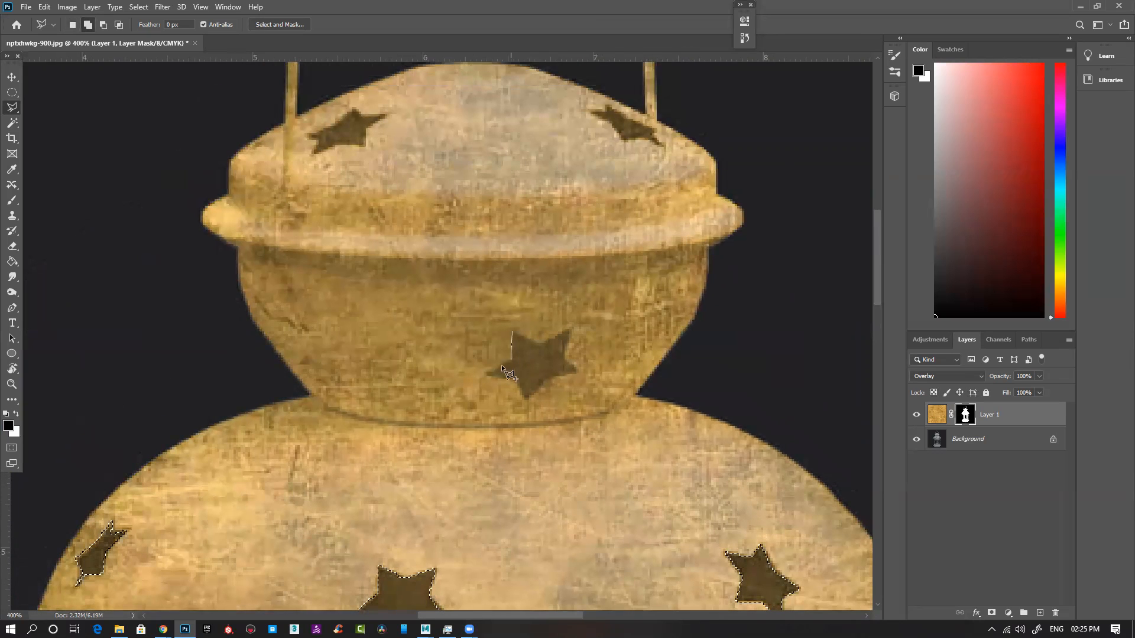
left_click(483, 375)
left_click(523, 398)
left_click(580, 371)
left_click(562, 358)
double_click(536, 344)
Step: Add the left star cutout on the top cap to the selection
left_click_drag(408, 162, 456, 284)
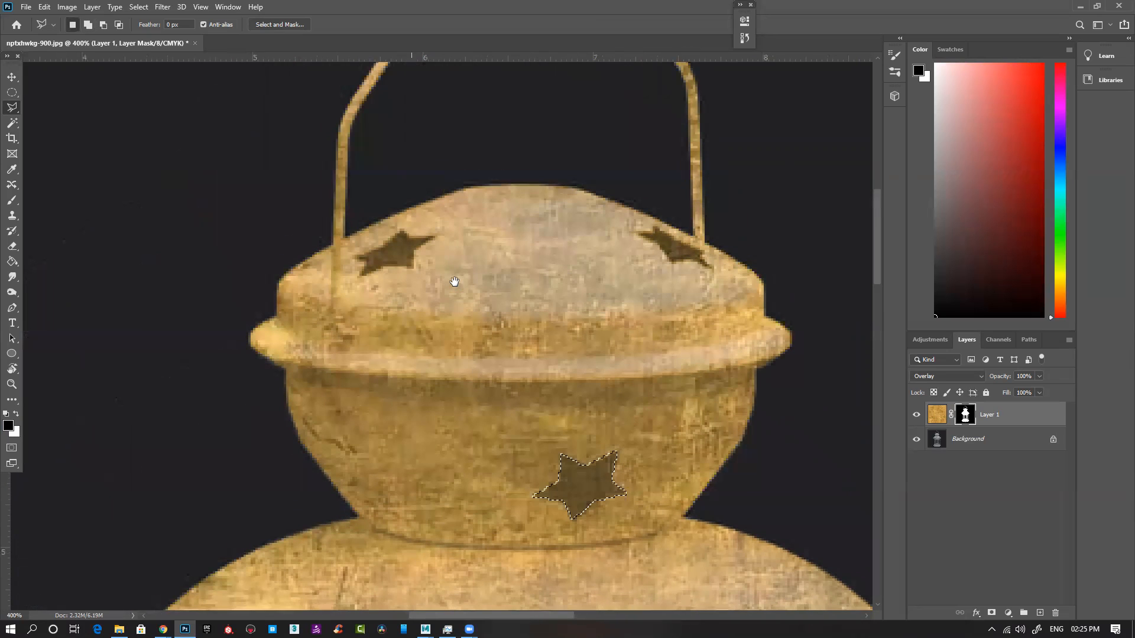
left_click(402, 229, "shift")
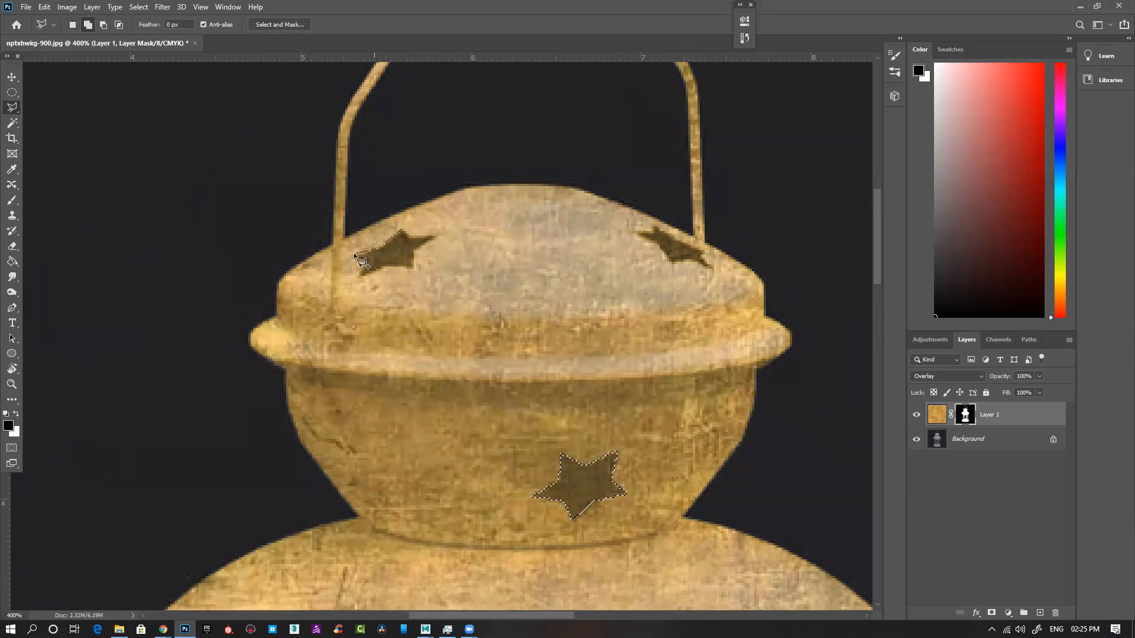
left_click(383, 264)
left_click(412, 268)
left_click(407, 236)
Step: Add the right star cutout on the top cap, beside the handle, to the selection
left_click_drag(588, 264, 441, 276)
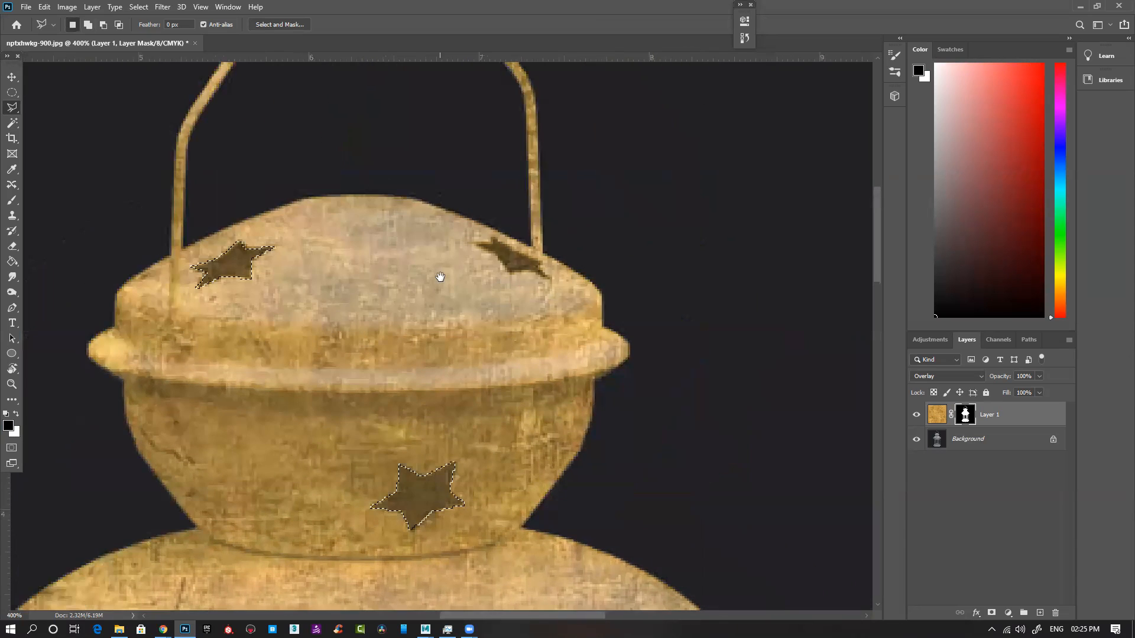
left_click(473, 243)
left_click(497, 254)
left_click(507, 272)
left_click(551, 280)
left_click(518, 254)
left_click(493, 237)
double_click(490, 243)
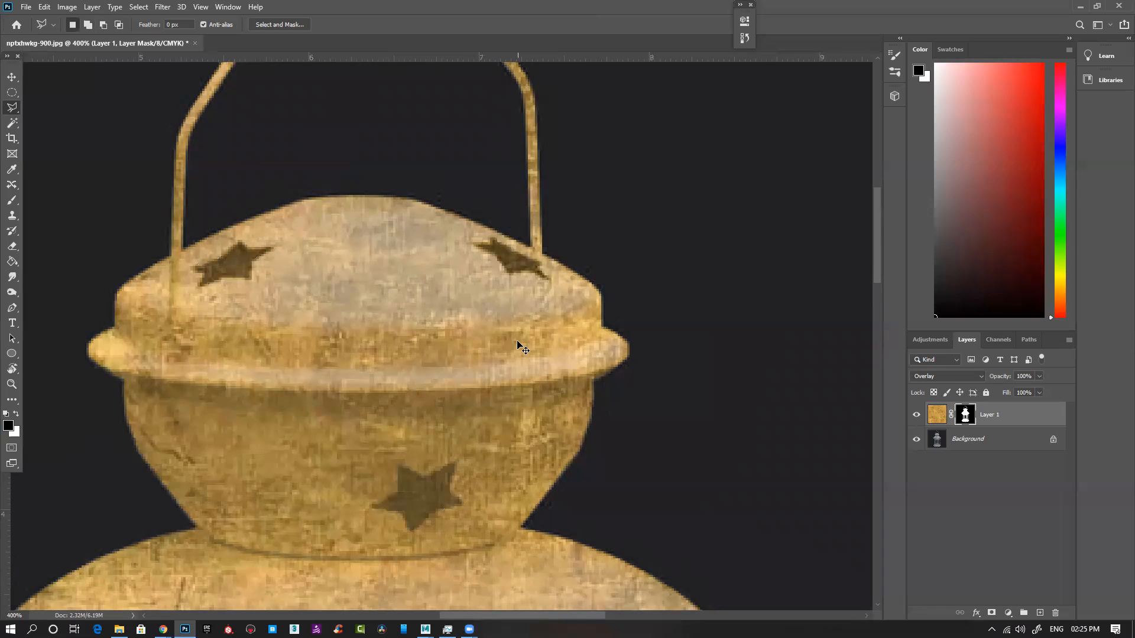
Step: Fill the selected star cutouts with black on the texture layer's mask, deselect, and check the result by toggling the layer's visibility
key("ctrl+minus")
key("ctrl+minus")
key("ctrl+minus")
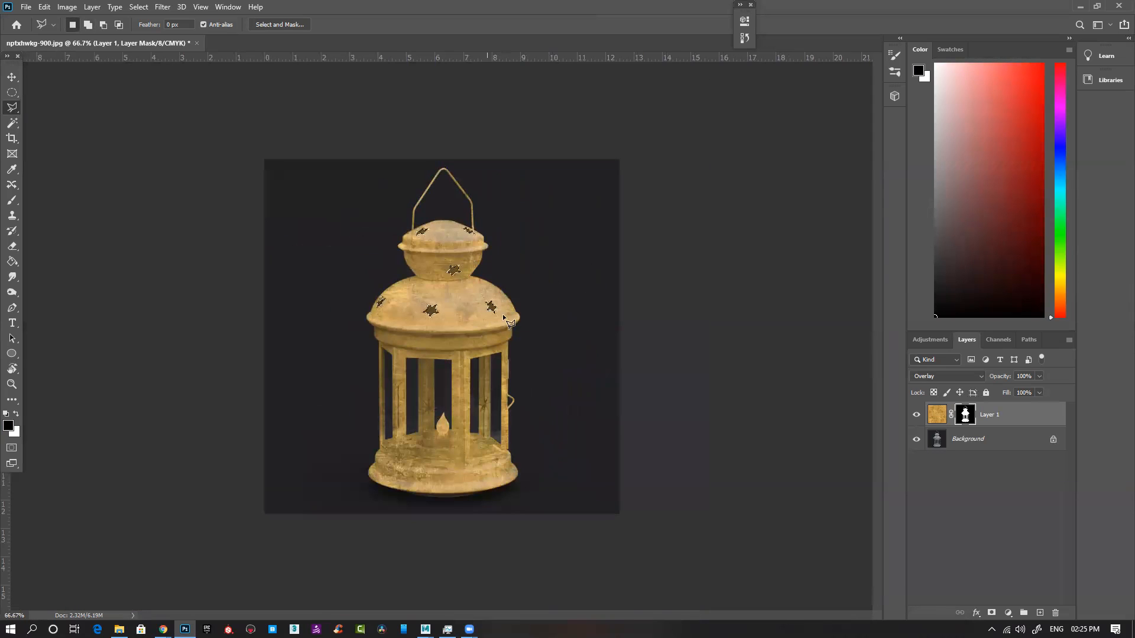
key("alt+BackSpace")
key("ctrl+d")
left_click(500, 322, "ctrl")
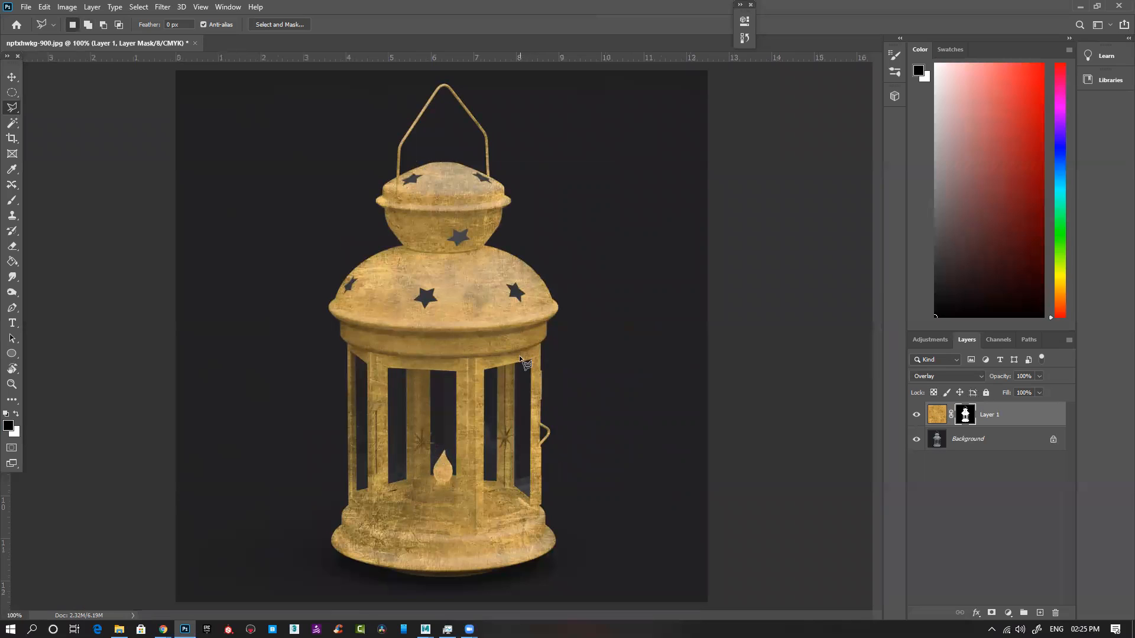
left_click(917, 416)
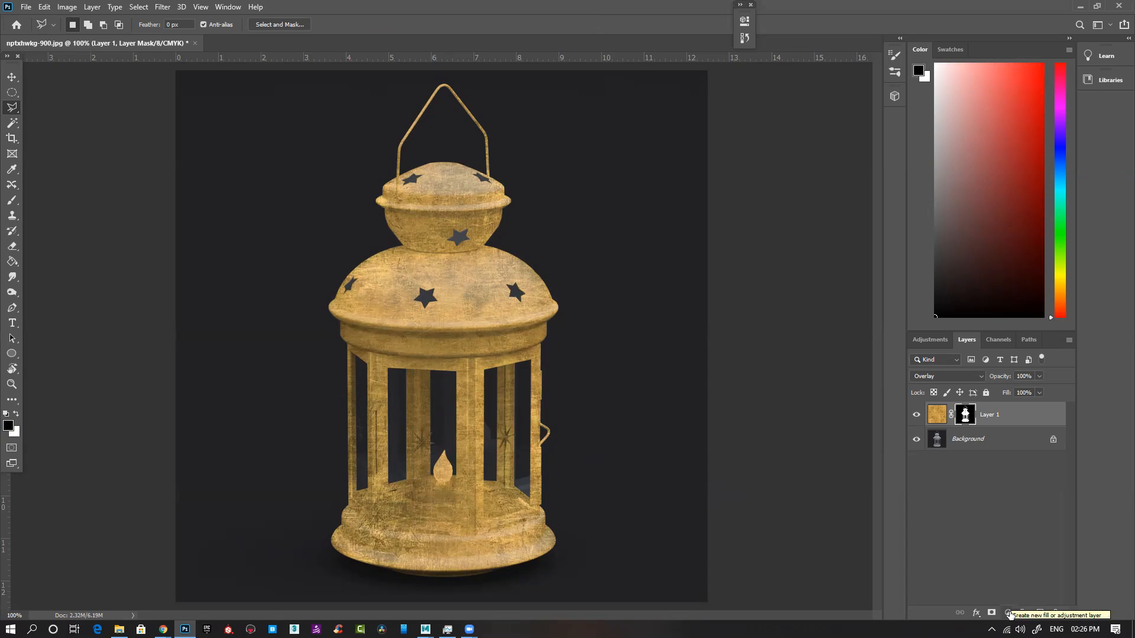
Step: Add a Hue/Saturation adjustment layer above the texture layer
left_click(1009, 613)
left_click(1058, 500)
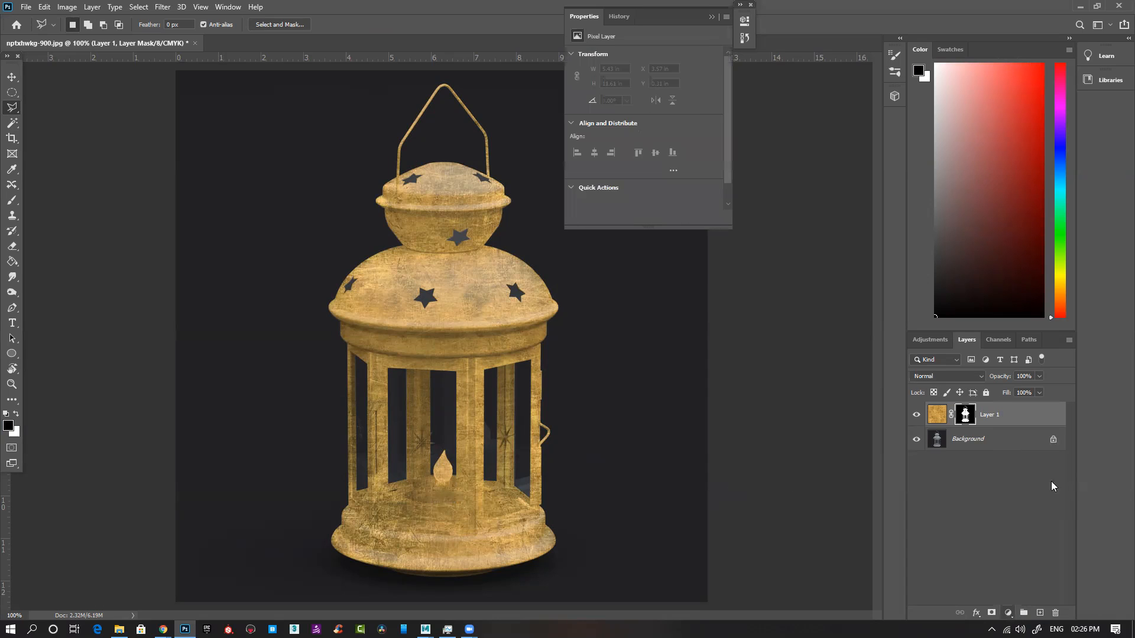
left_click(712, 16)
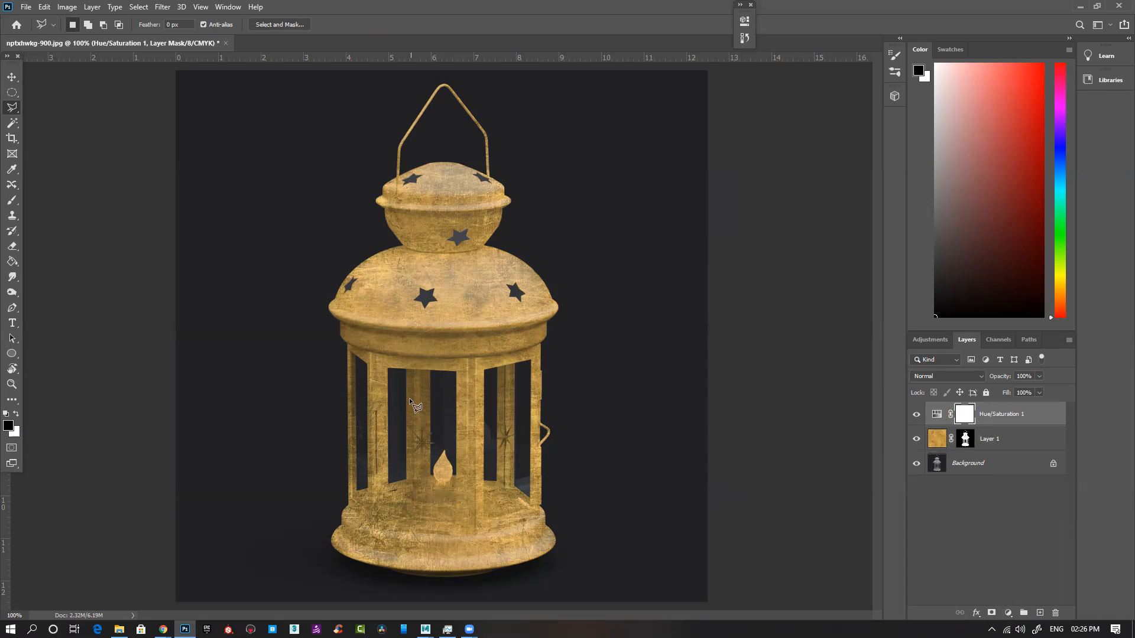
scroll(413, 405, "up", 1)
mouse_move(452, 385)
left_mouse_down()
mouse_move(448, 311)
mouse_move(436, 314)
left_mouse_up()
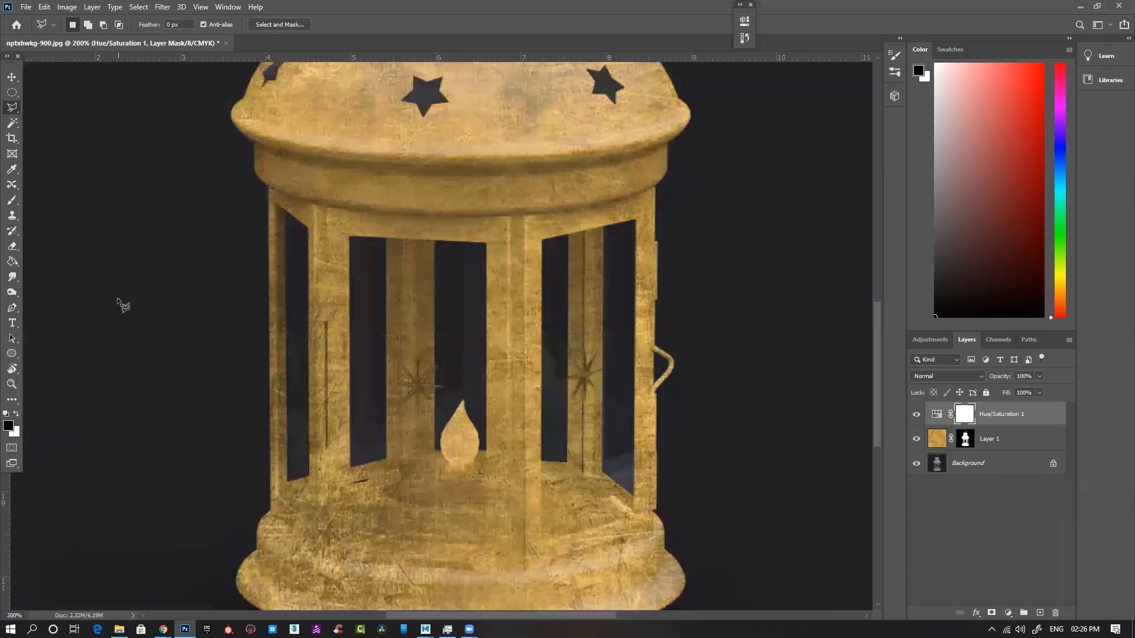
key("p")
left_click_drag(381, 233, 343, 254)
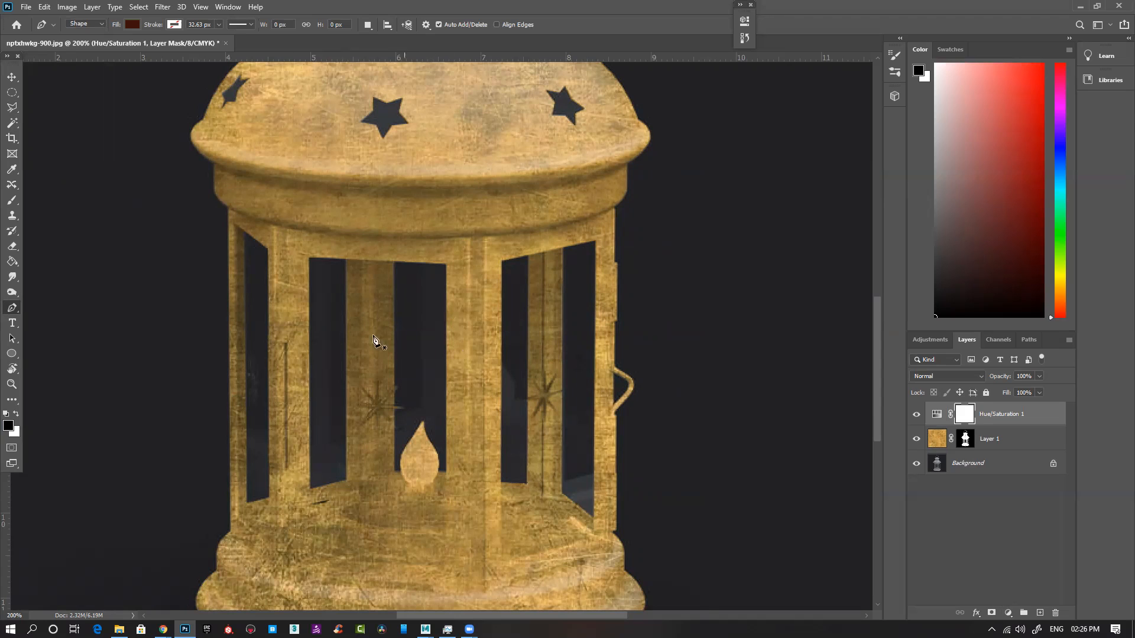
left_click(14, 125)
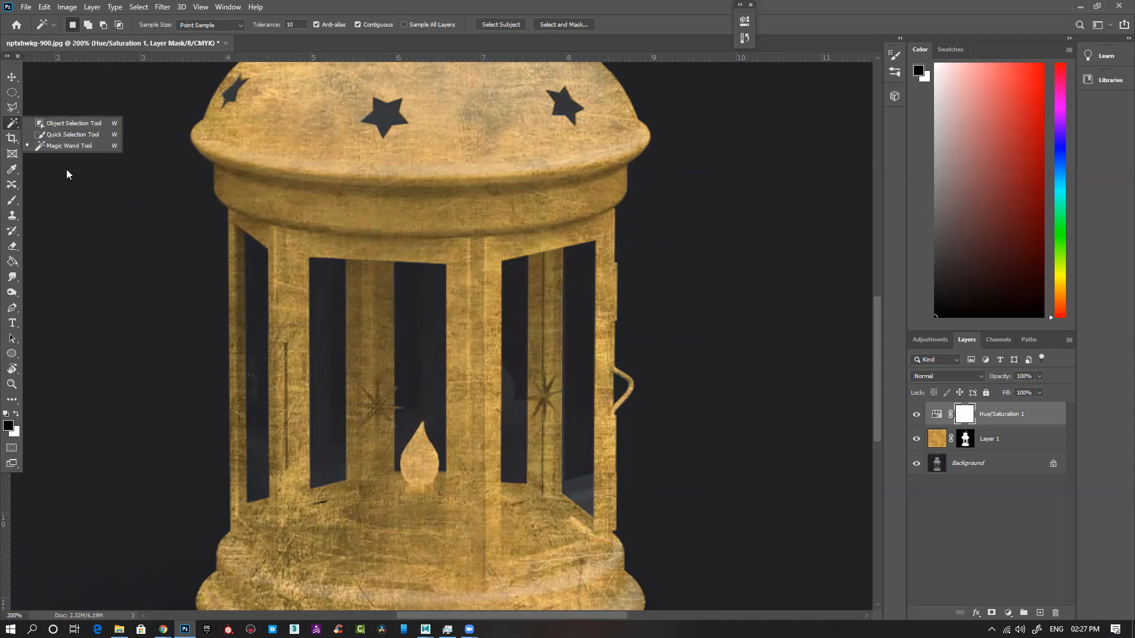
left_click(12, 106)
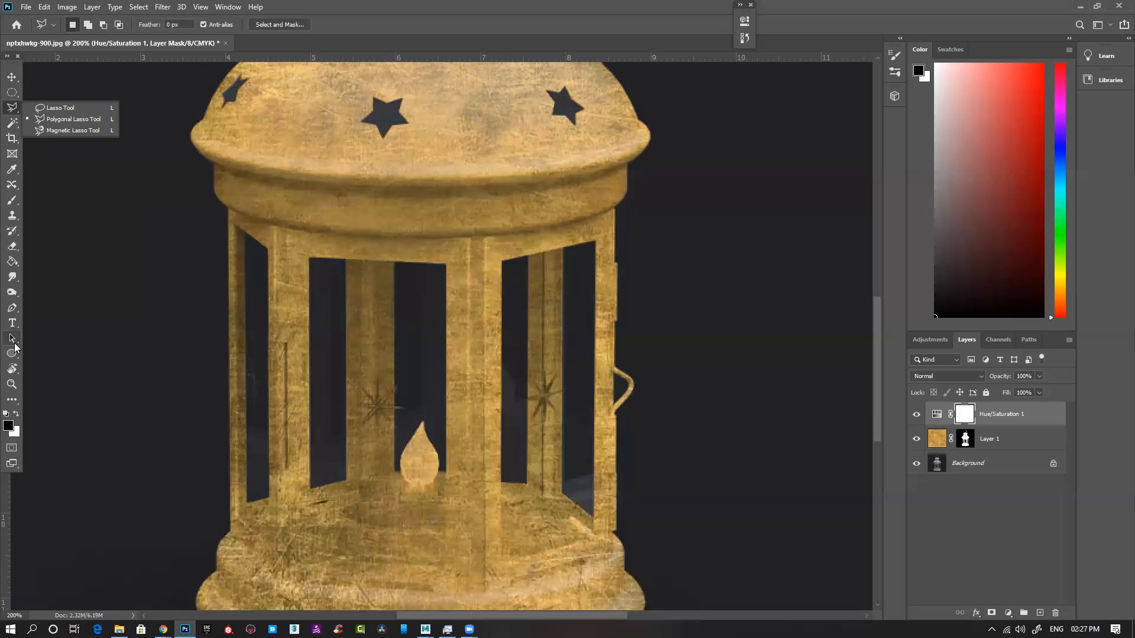
key("ctrl+minus")
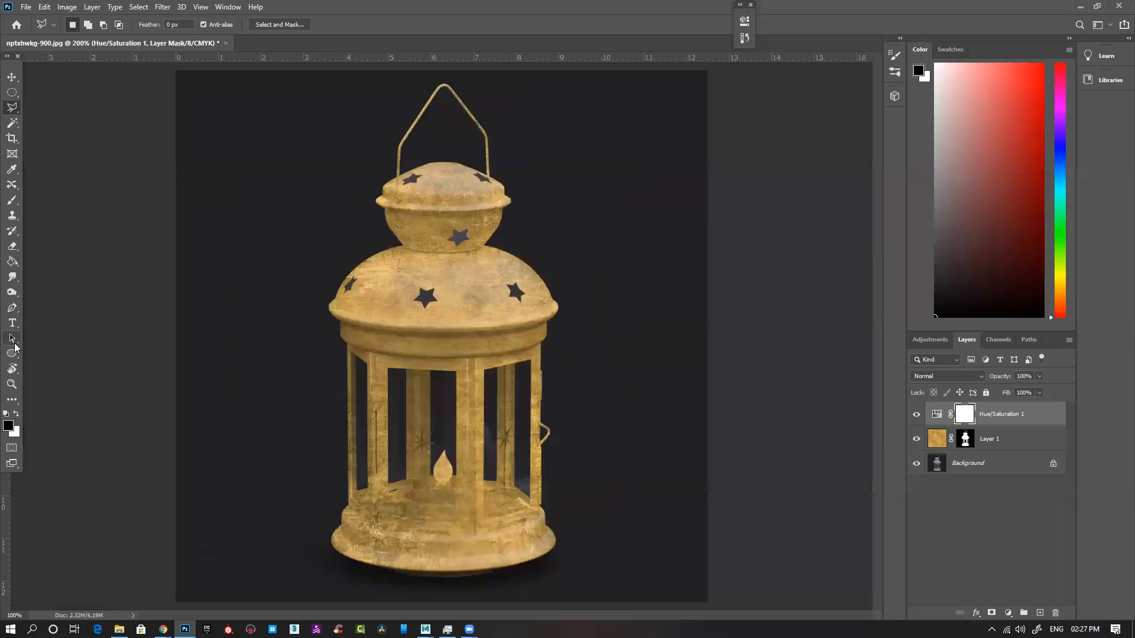
key("ctrl+minus")
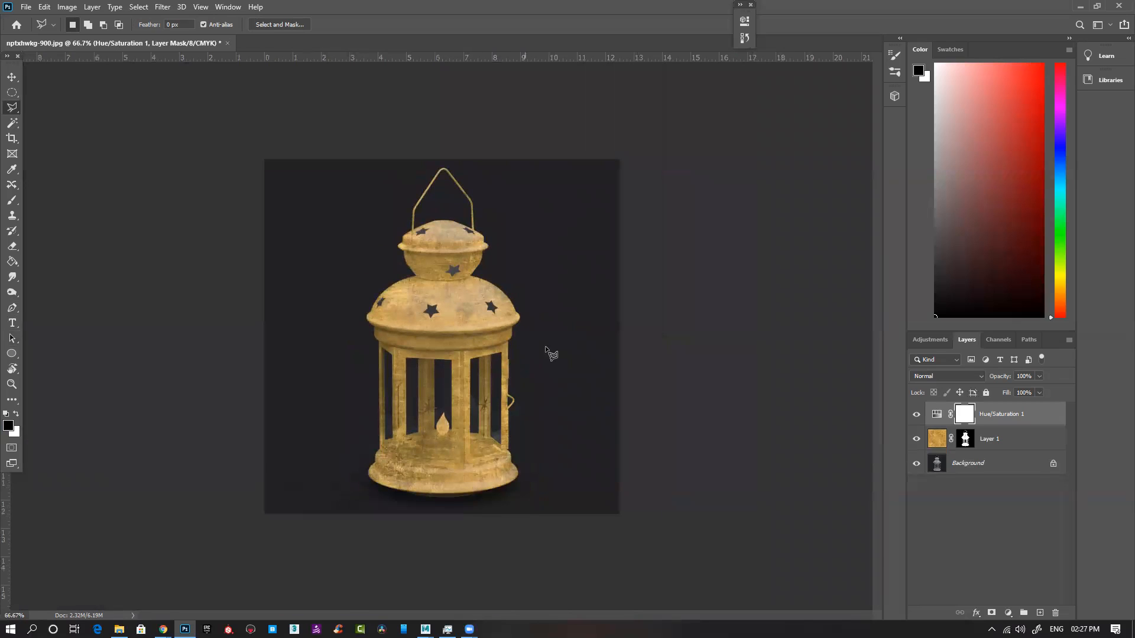
key("ctrl+plus")
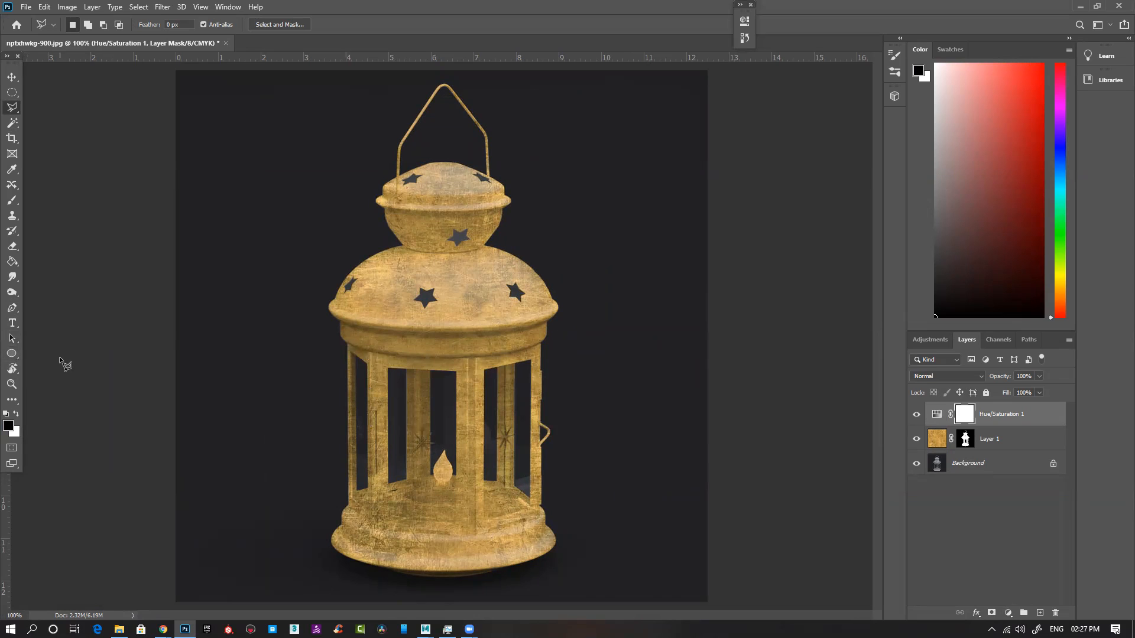
Step: Set the Pen tool to Path mode and trace the curved upper edge of the windowed section below the dome rim
key("p")
left_click(87, 24)
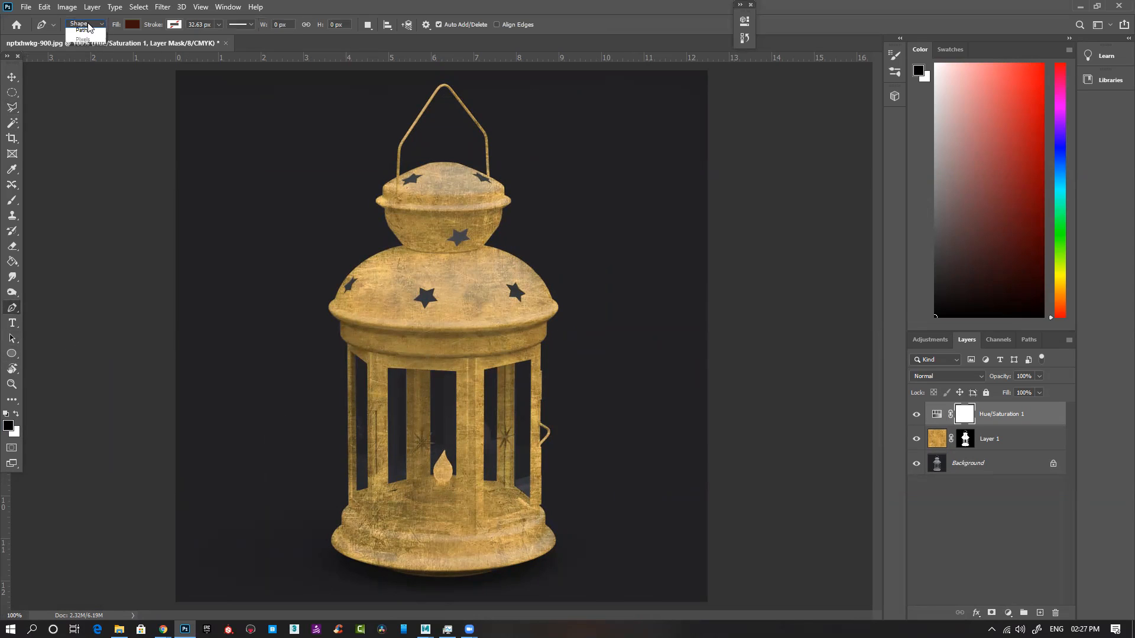
left_click(82, 30)
left_click(426, 362, "ctrl")
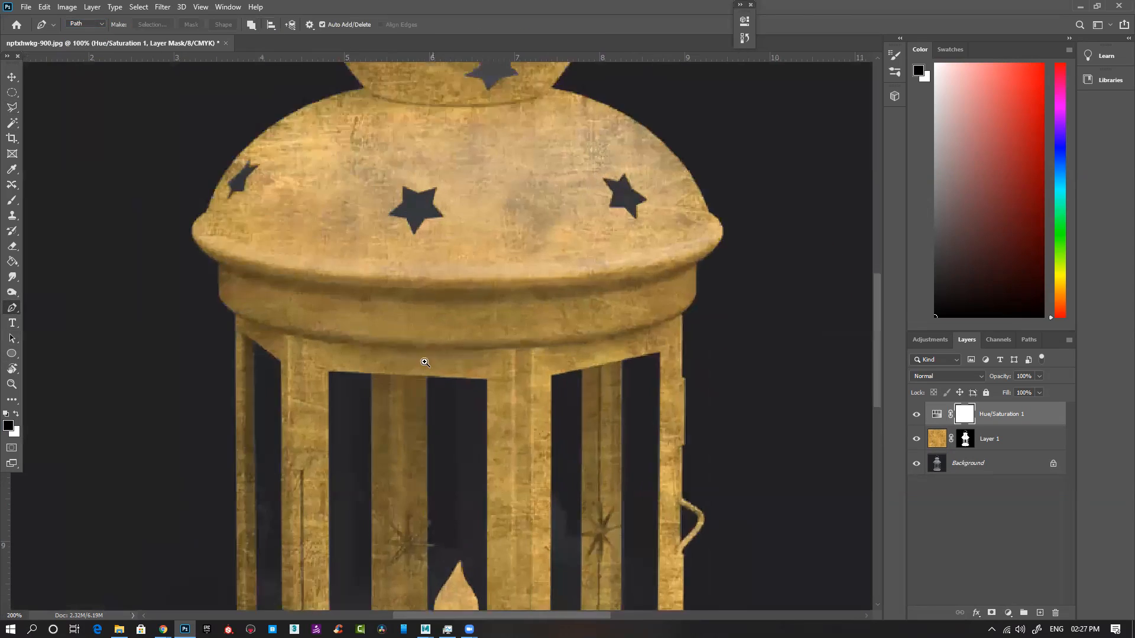
left_click(425, 362, "ctrl")
scroll(198, 235, "down", 2)
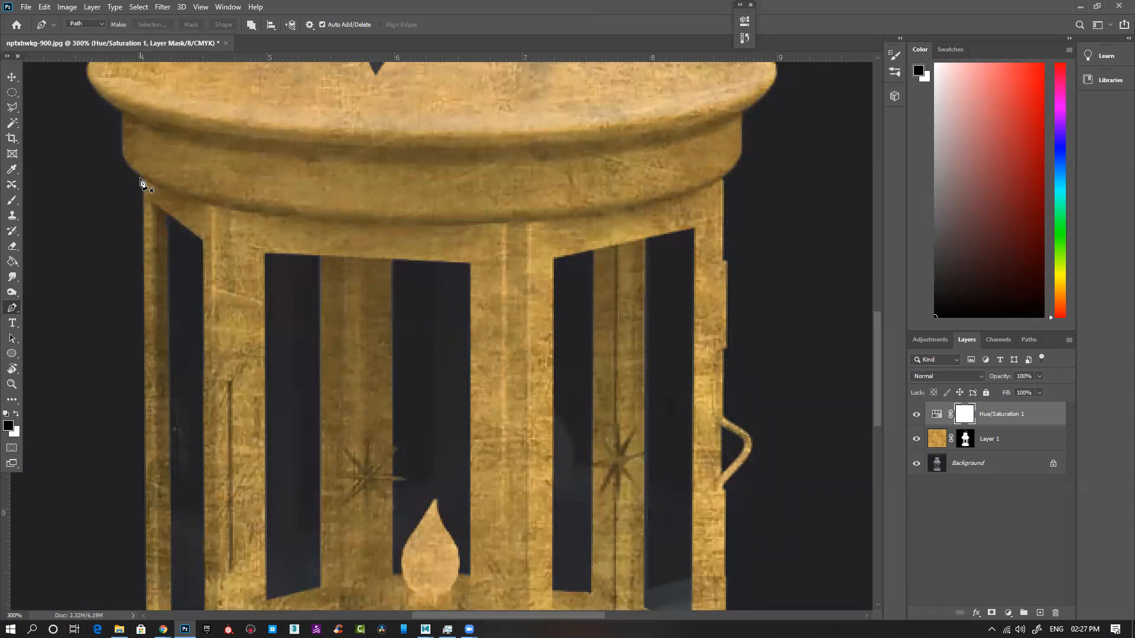
left_click(141, 179)
left_click_drag(442, 226, 548, 225)
left_click(722, 182)
Step: Continue the path down the right edge of the windowed section, around the hinge, to the base
left_click_drag(750, 373, 722, 183)
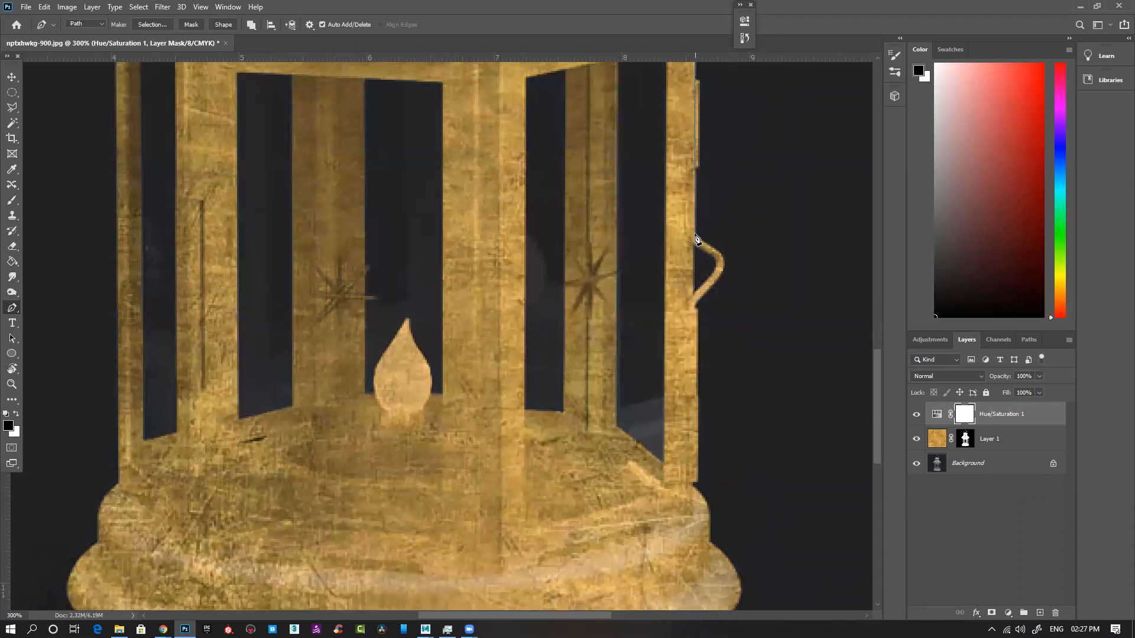
left_click_drag(707, 88, 700, 210)
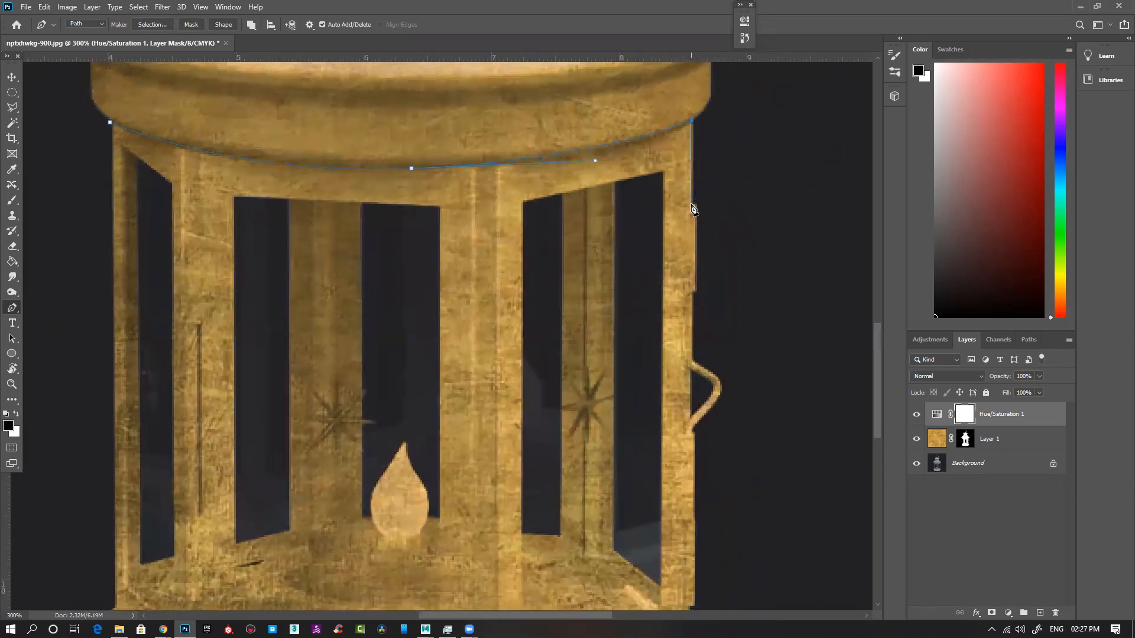
left_click(693, 204)
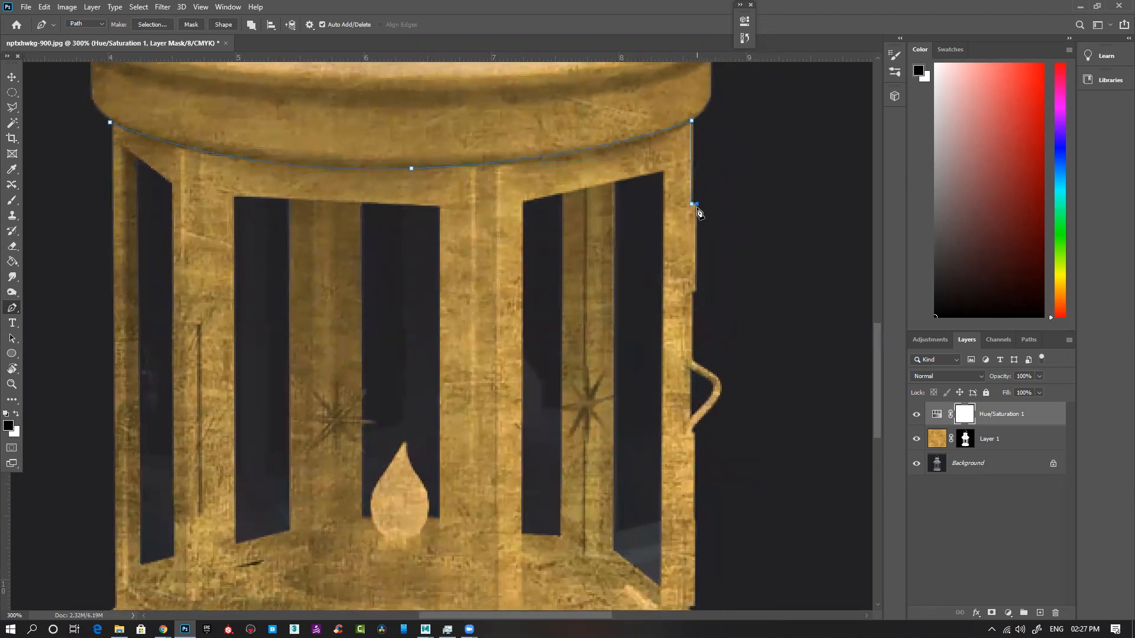
left_click(695, 291)
scroll(695, 479, "down", 5)
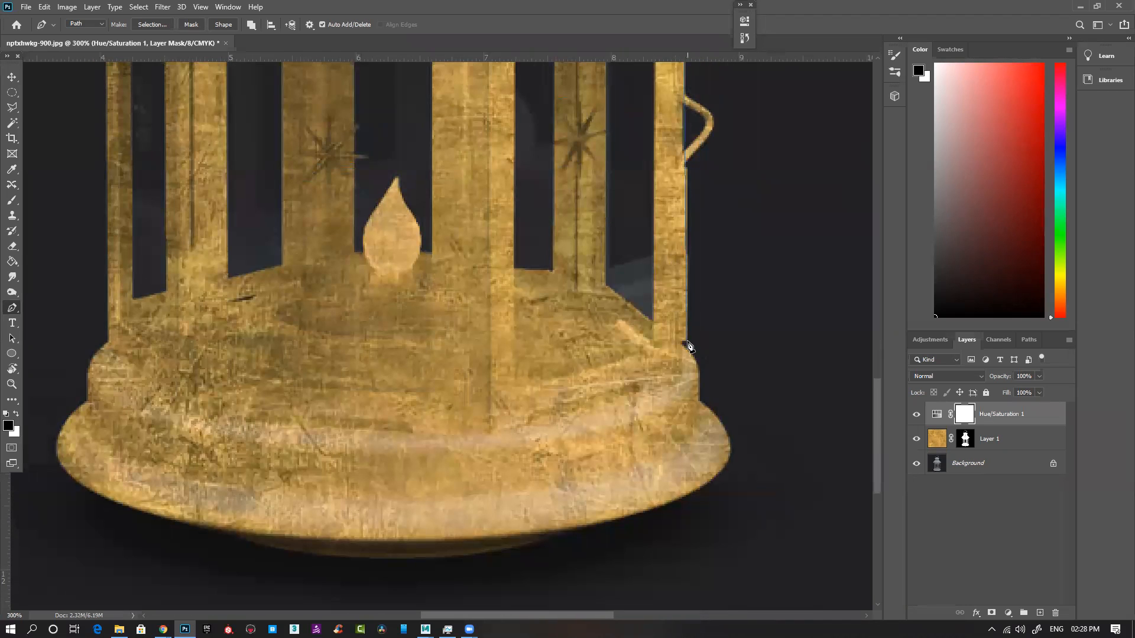
left_click_drag(684, 341, 680, 369)
Step: Trace the stepped lower edge of the right front panel to the front corner post, undoing the last misplaced point
left_click(530, 412)
left_click_drag(526, 422, 488, 421)
left_click(469, 420)
left_click(462, 438)
left_click(410, 441)
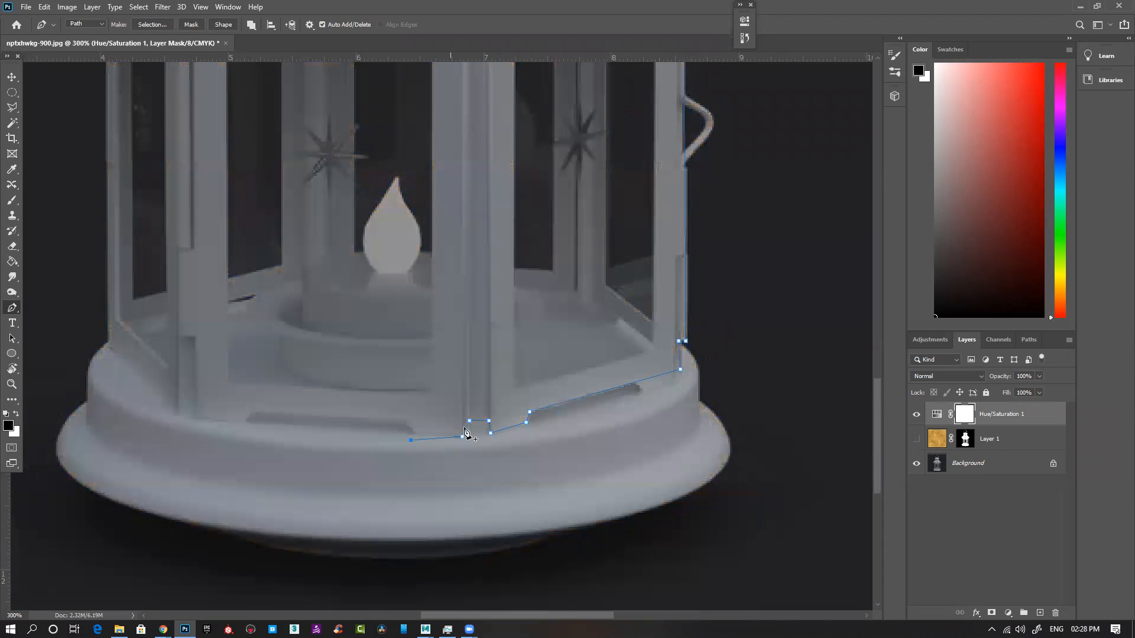
key("ctrl+z")
Step: Trace the lower edge of the left panels and the left side, closing the path at its upper-left starting point
left_click(416, 437)
left_click(403, 421)
left_click(242, 420)
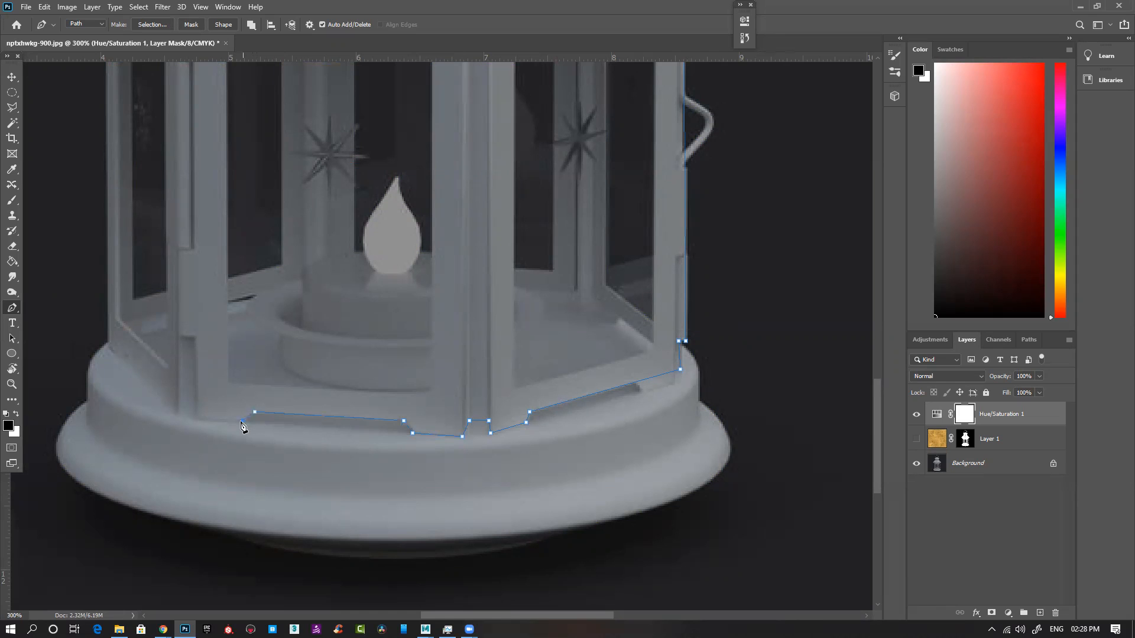
left_click(198, 418)
left_click(177, 415)
left_click(107, 346)
left_click_drag(115, 148, 223, 472)
left_click(210, 182)
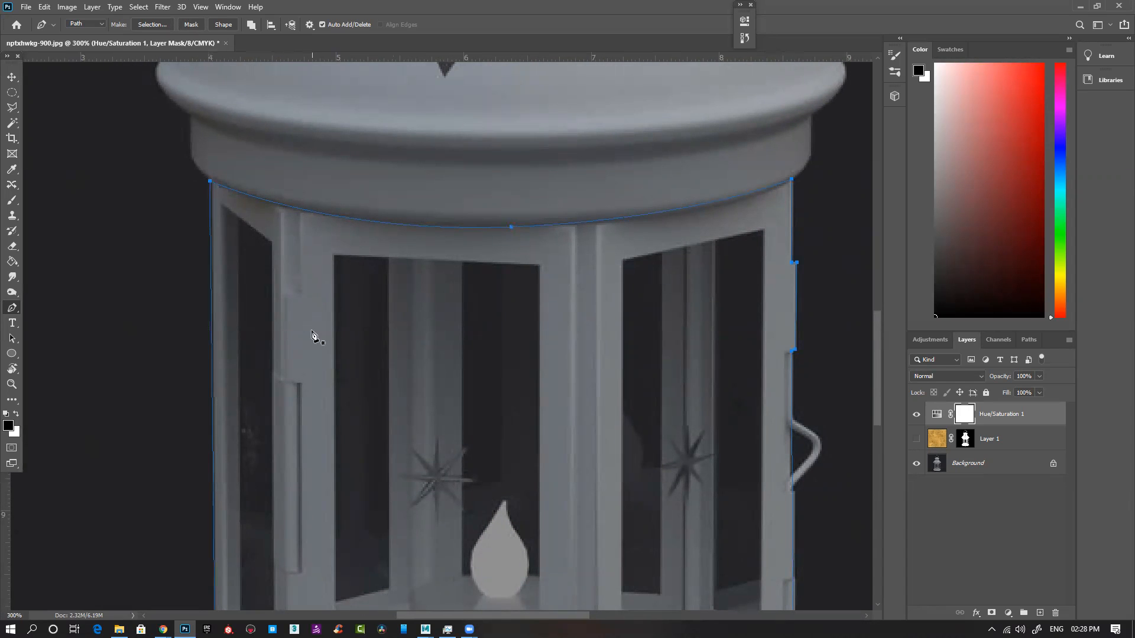
Step: Check the closed outline around the windowed section and convert the path to a selection
key("ctrl+minus")
key("ctrl+minus")
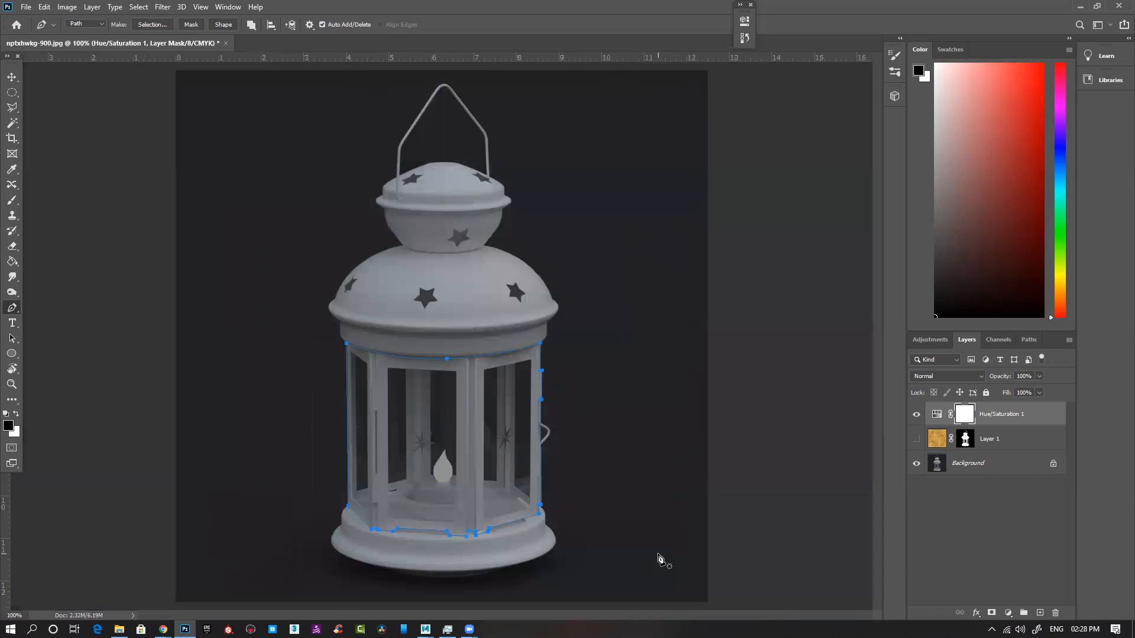
scroll(539, 514, "up", 2)
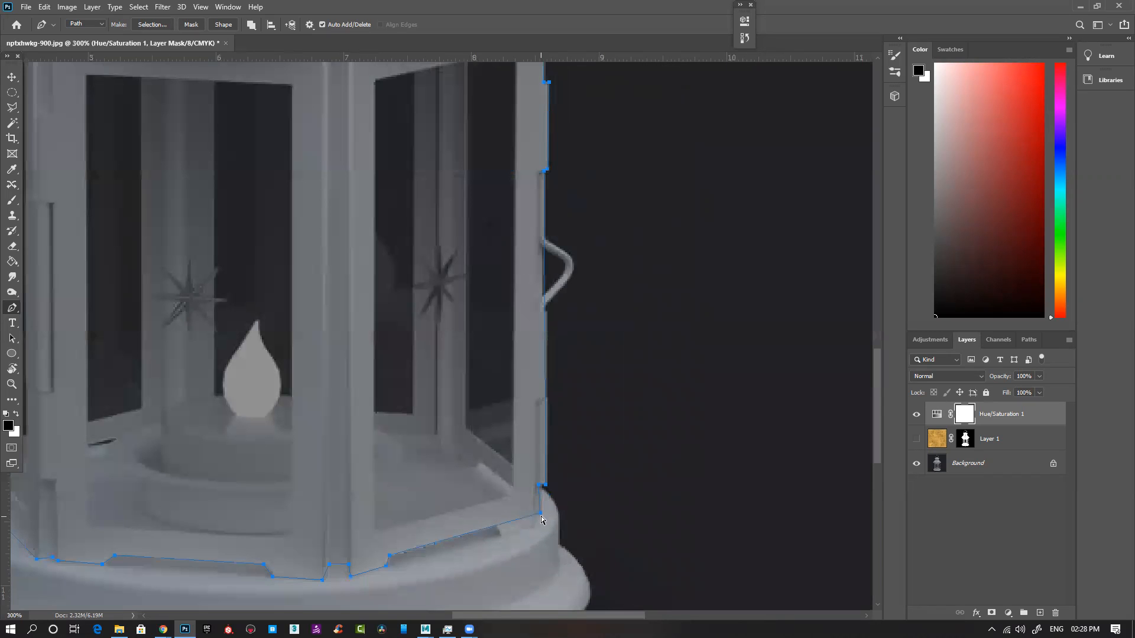
key("ctrl+Return")
Step: Add the small missed strip under the right front panel's lower edge to the selection with the Polygonal Lasso
left_click_drag(473, 524, 512, 417)
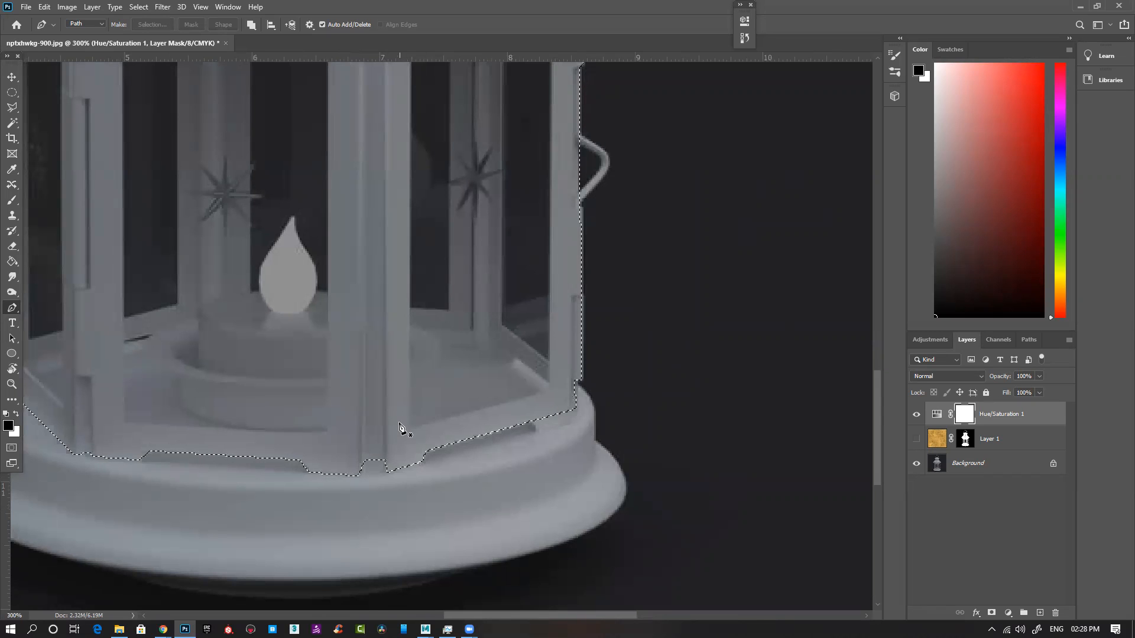
left_click_drag(300, 410, 372, 431)
left_click_drag(249, 347, 296, 424)
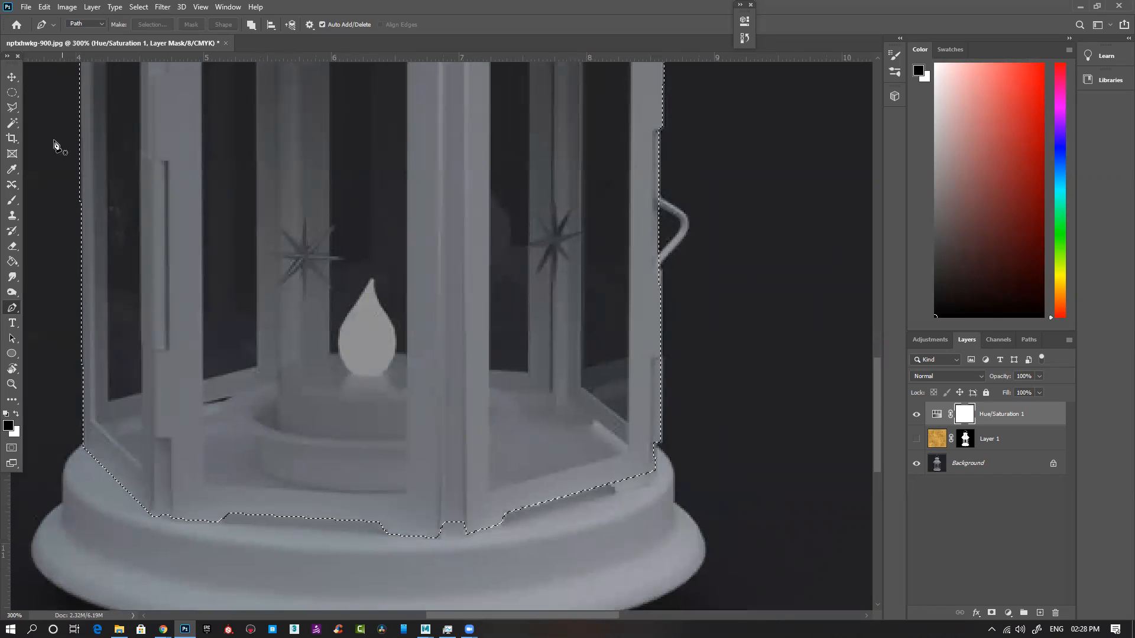
left_click(17, 106)
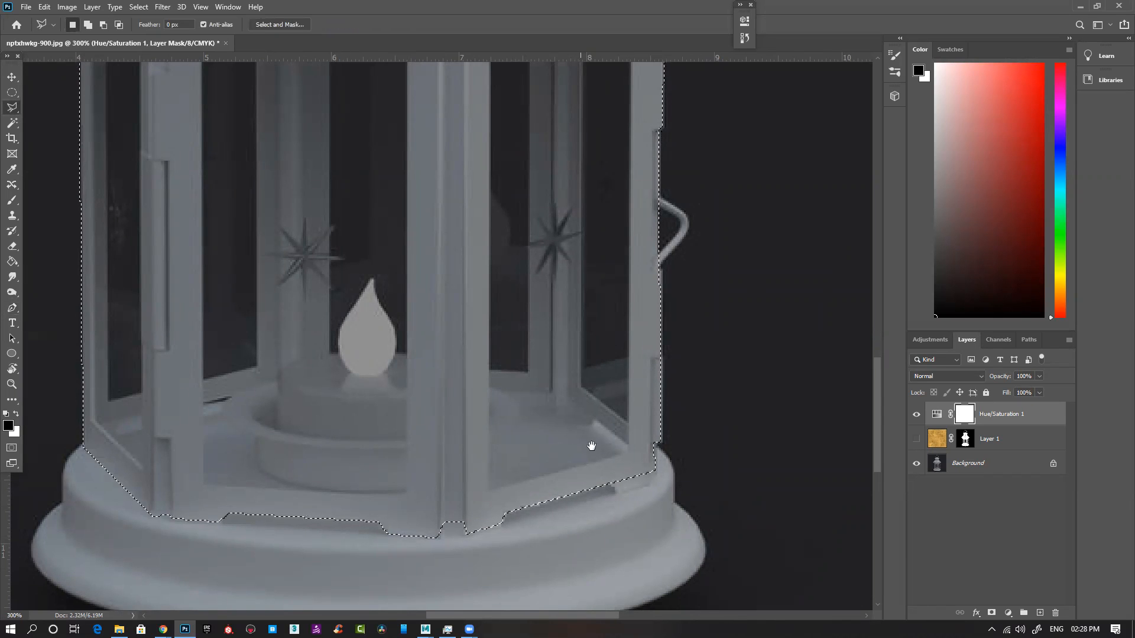
left_click(649, 498, "ctrl")
left_click(649, 497, "ctrl")
left_click(580, 466, "shift")
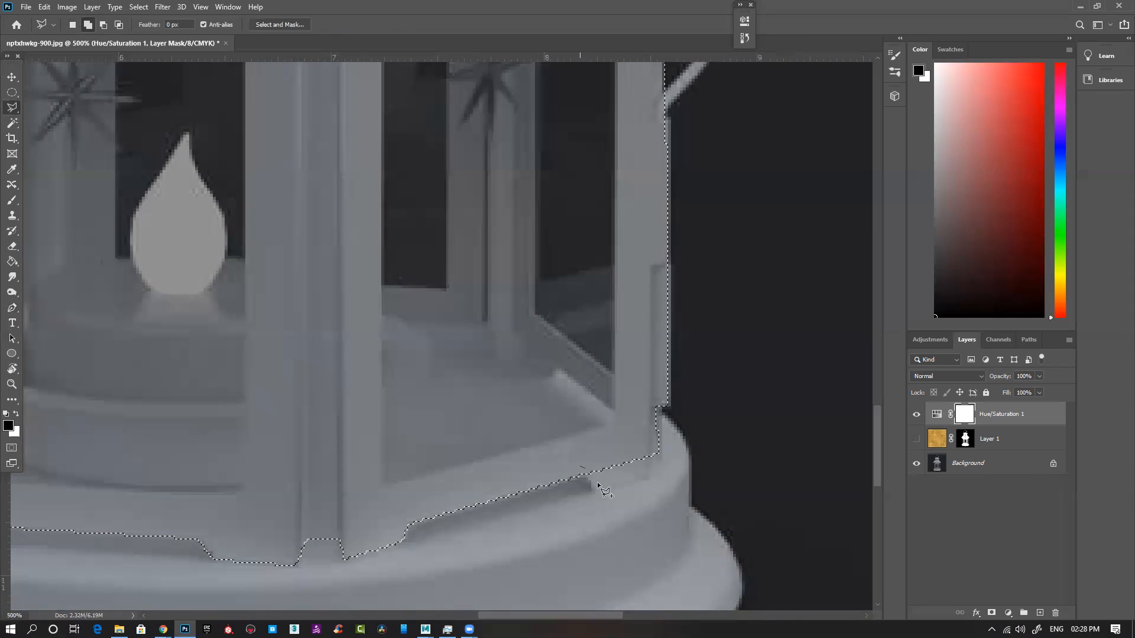
left_click(651, 477)
double_click(652, 456)
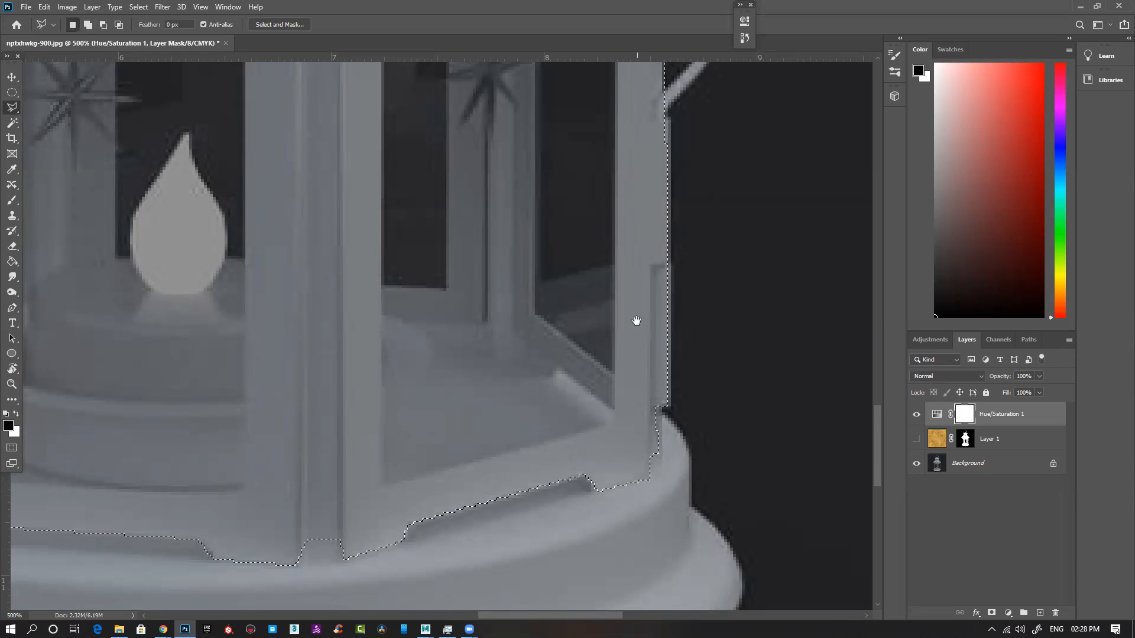
left_click_drag(637, 320, 640, 407)
scroll(638, 407, "down", 3)
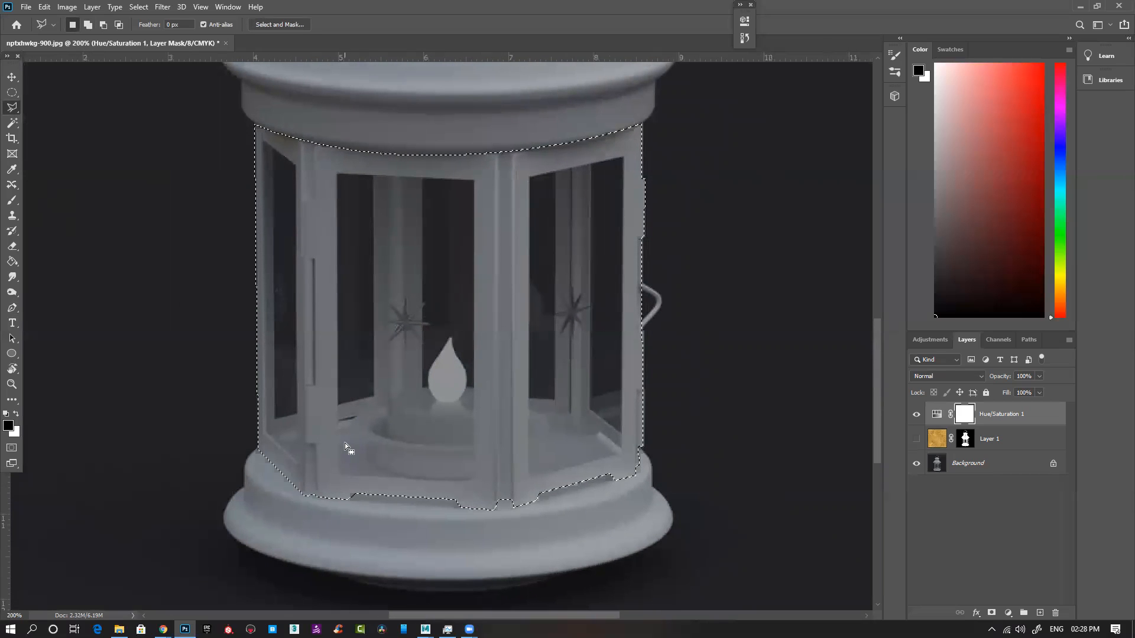
Step: Show the texture layer and replace the unmasked Hue/Saturation layer with a new one masked to the selected windowed section
left_click(916, 438)
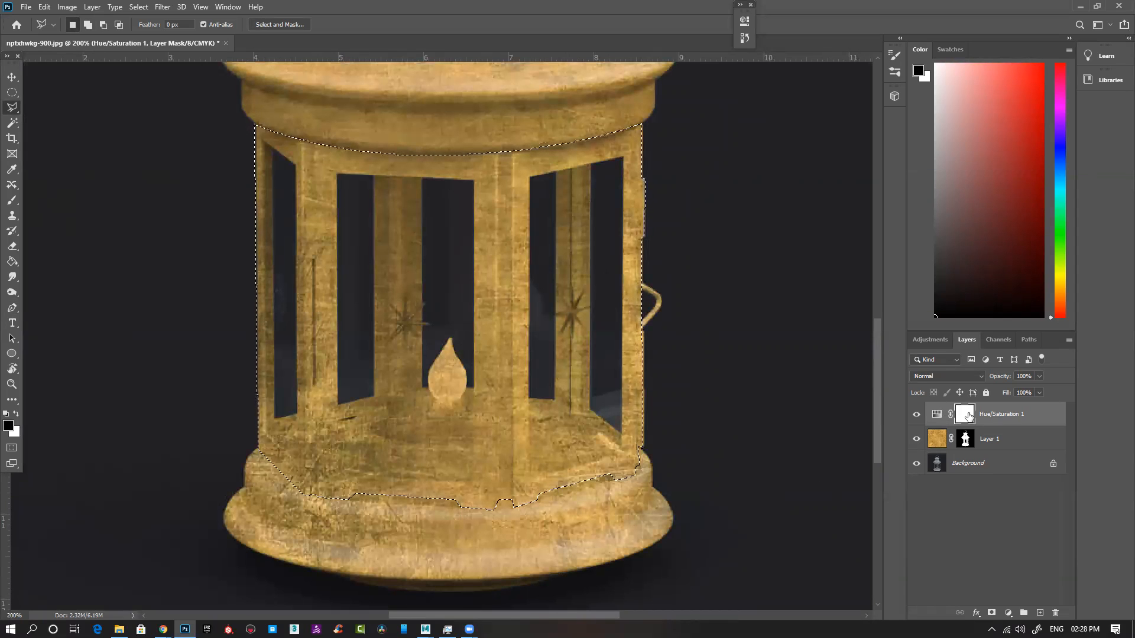
left_click_drag(966, 416, 1056, 613)
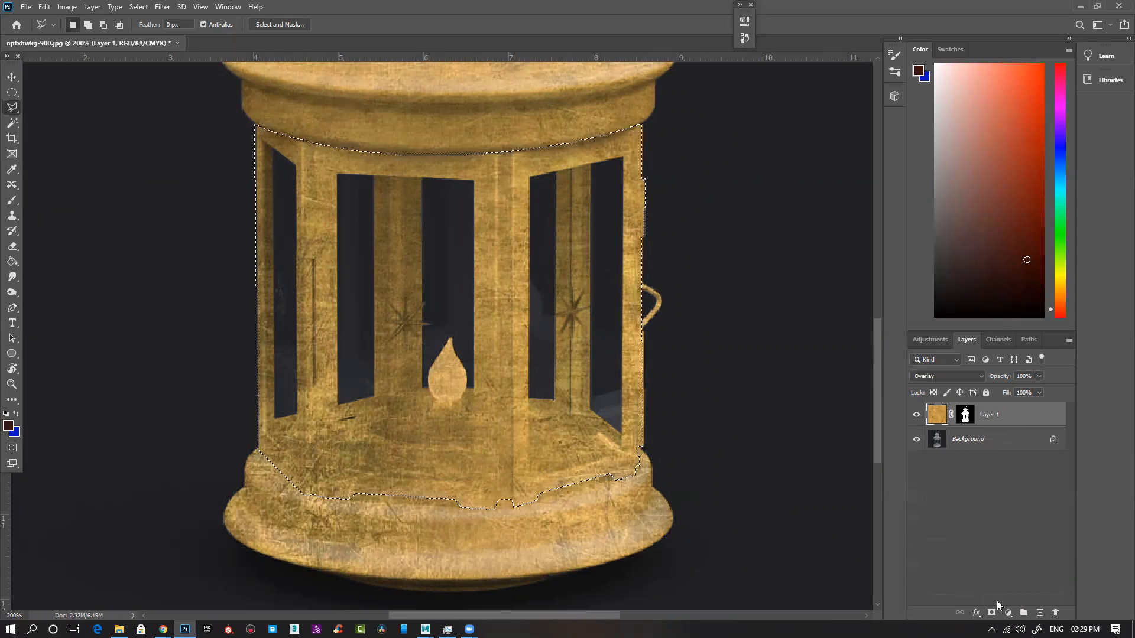
left_click(1008, 613)
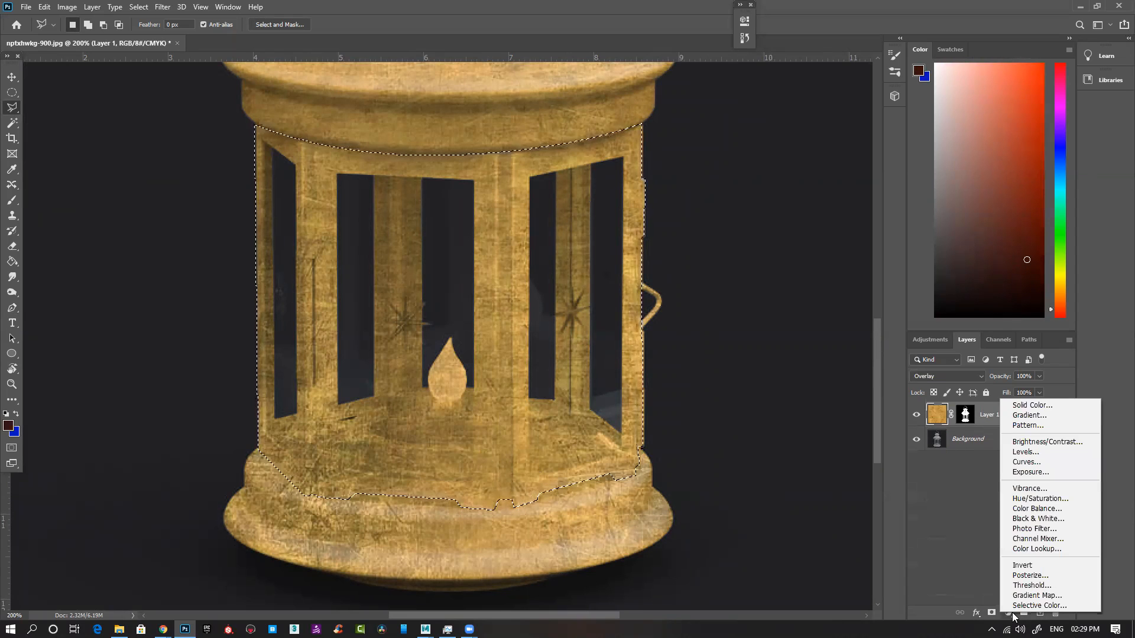
left_click(1045, 500)
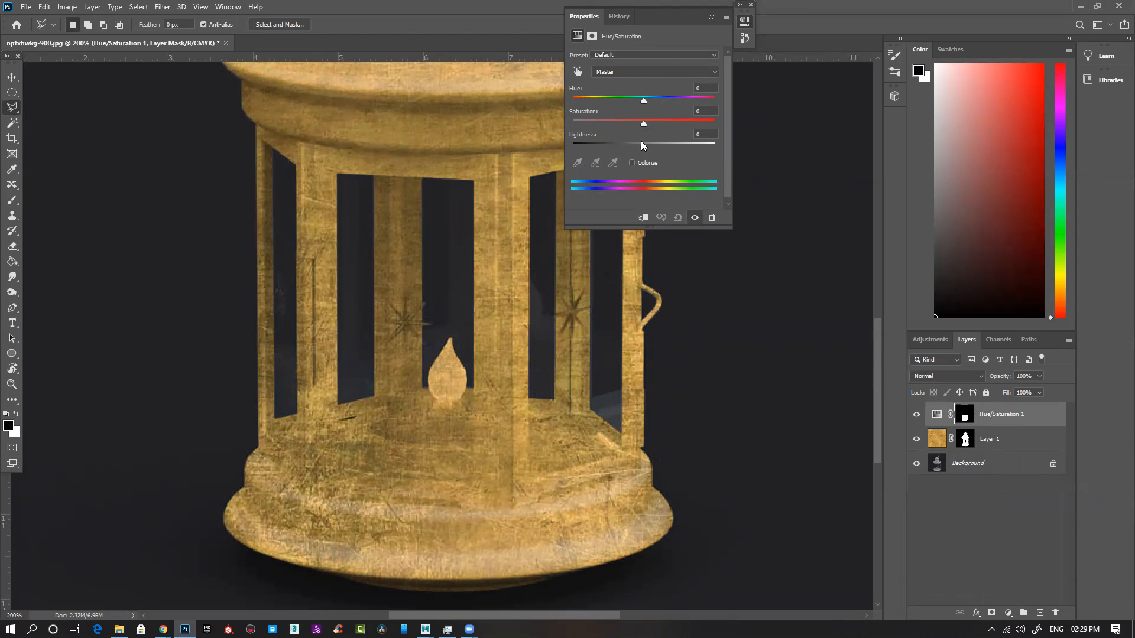
Step: Recolor the windowed section reddish orange with hue about -23, saturation +17 and lightness 0
left_click_drag(643, 102, 626, 144)
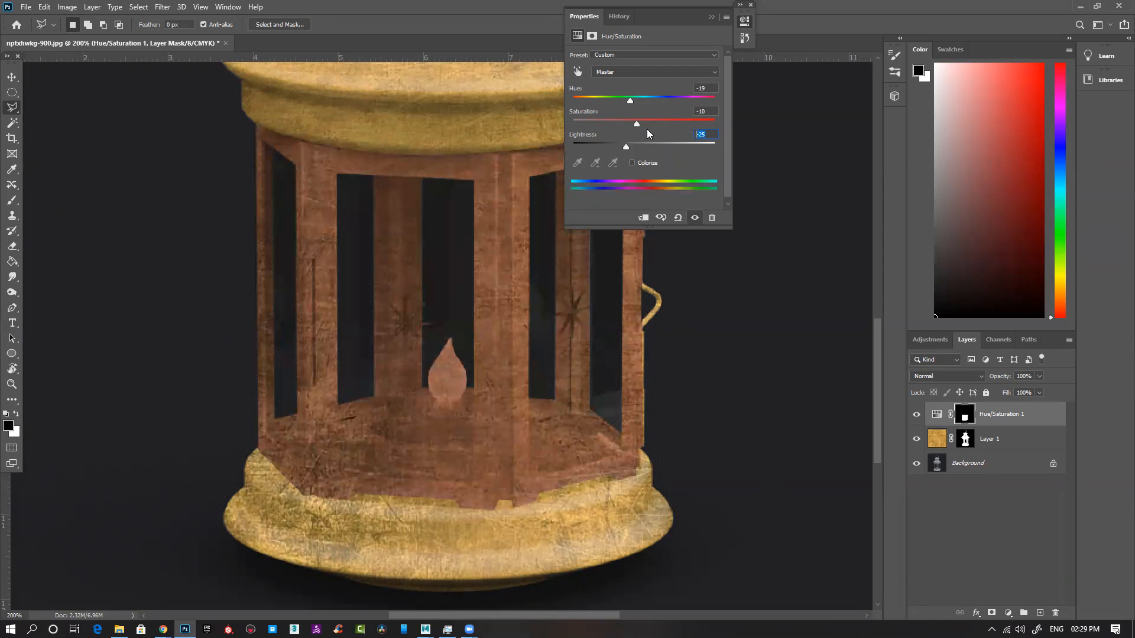
type("0")
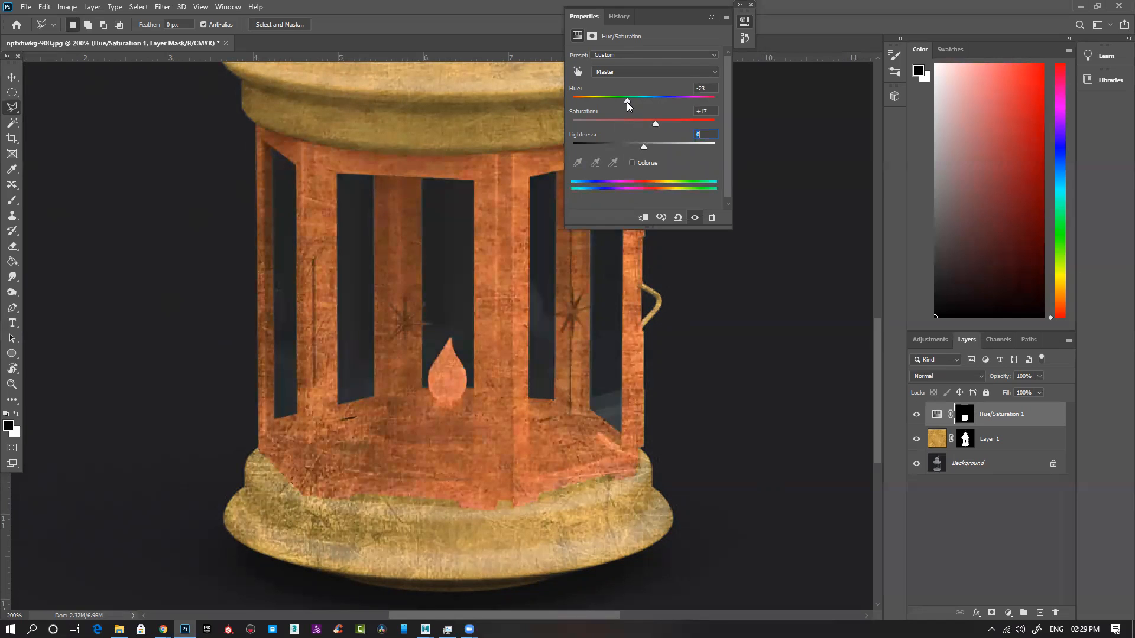
left_click(712, 17)
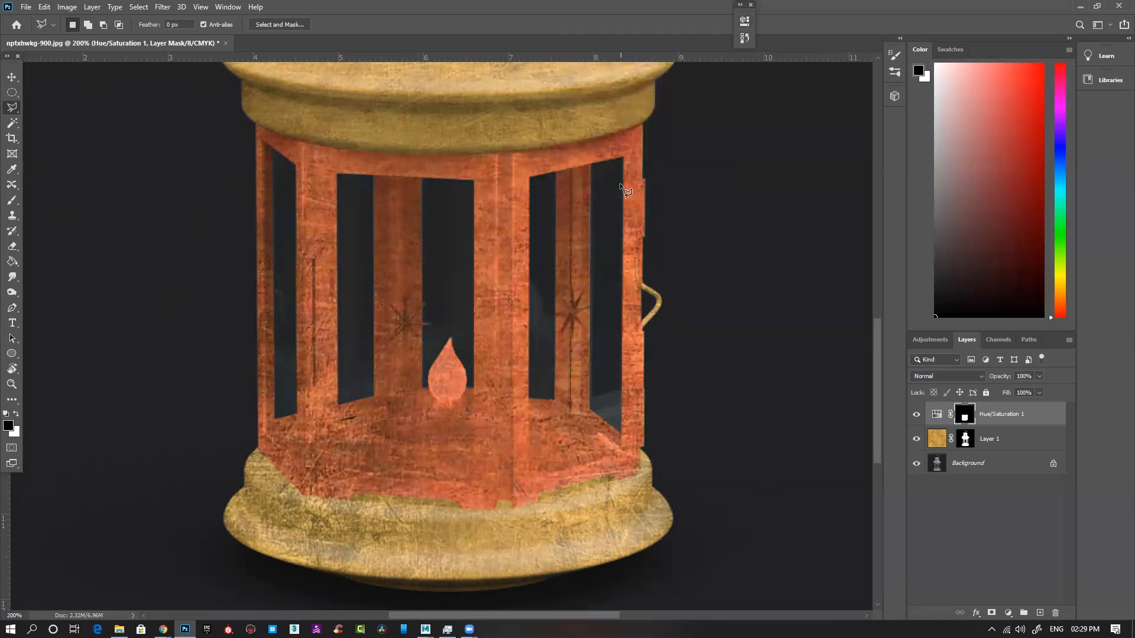
key("ctrl+minus")
key("ctrl+minus")
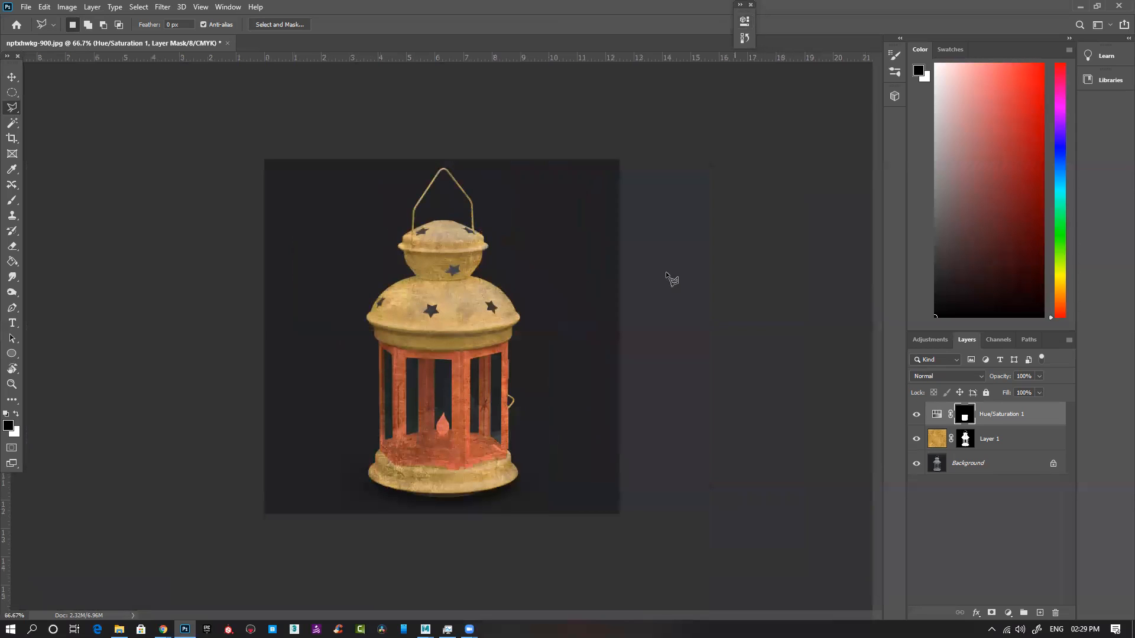
left_click(12, 77)
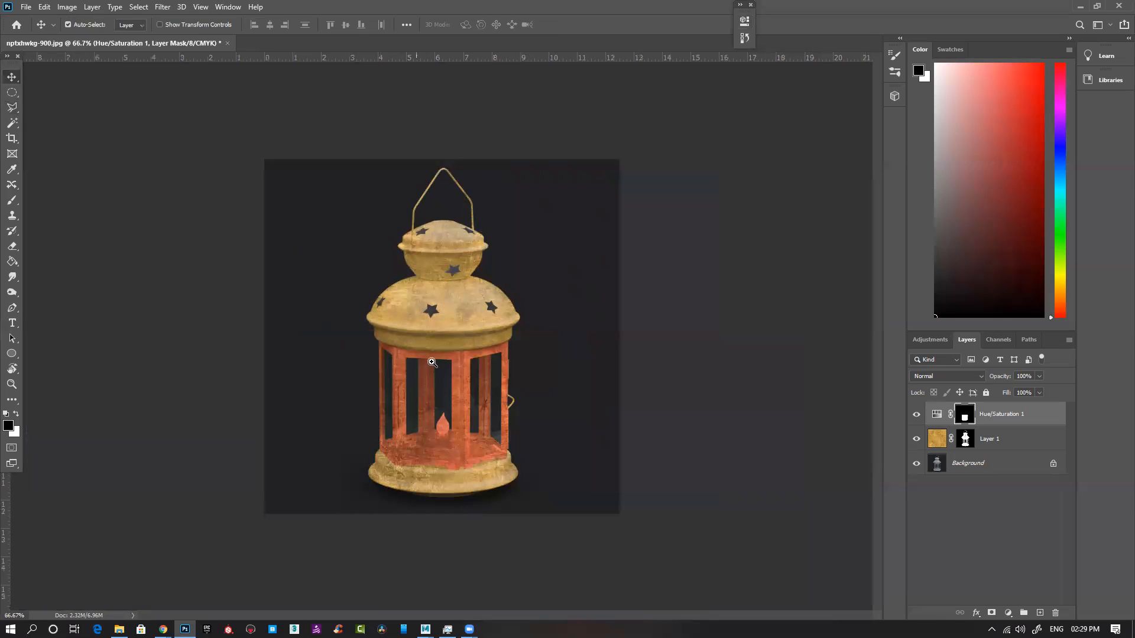
key("ctrl+plus")
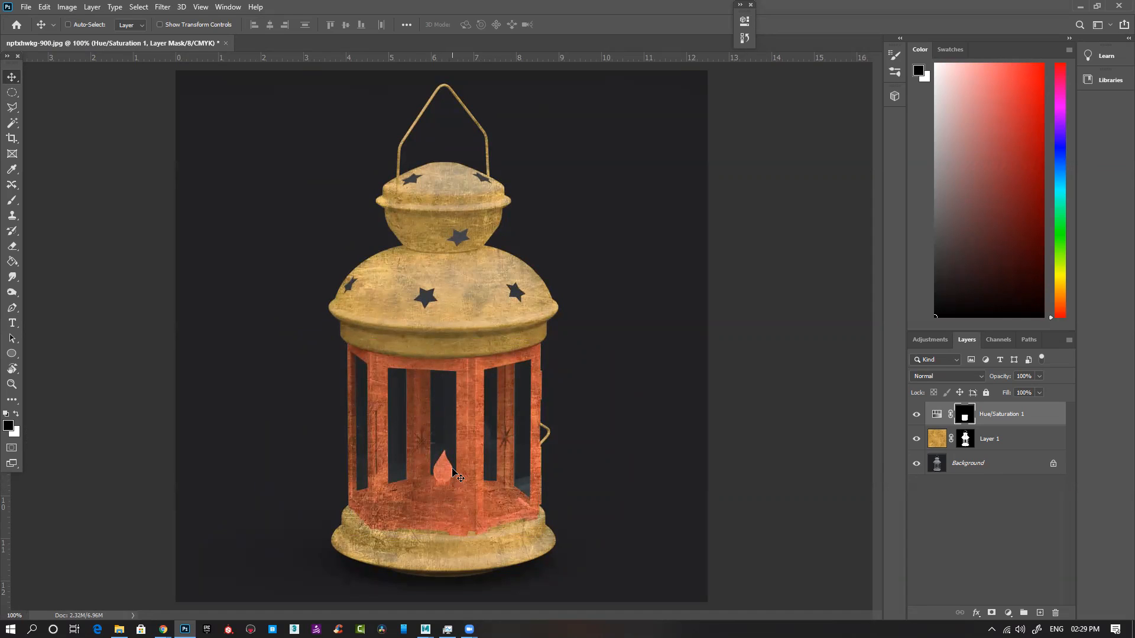
key("ctrl+plus")
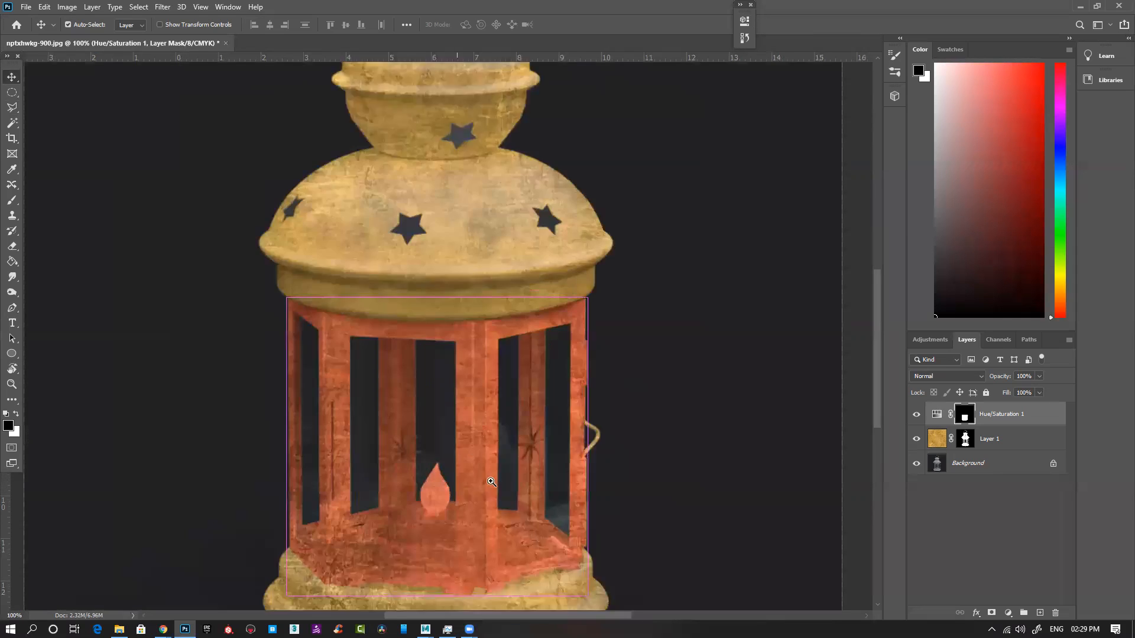
Step: Duplicate the Background layer and move the copy to the top of the layer stack
key("ctrl+minus")
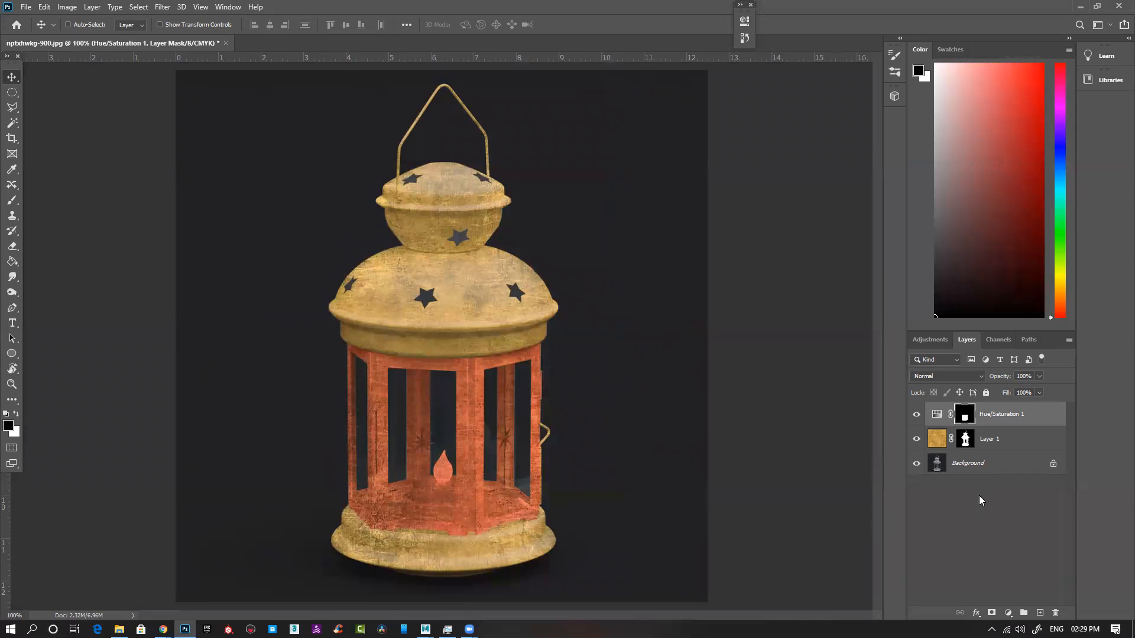
left_click(987, 470)
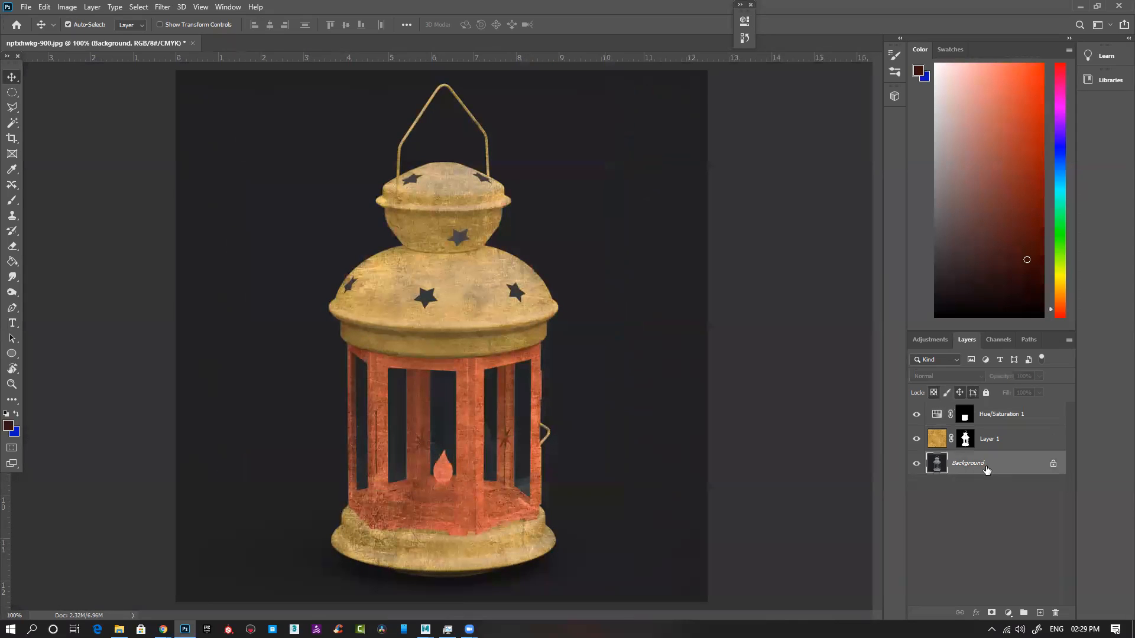
key("ctrl+j")
left_click_drag(986, 468, 986, 414)
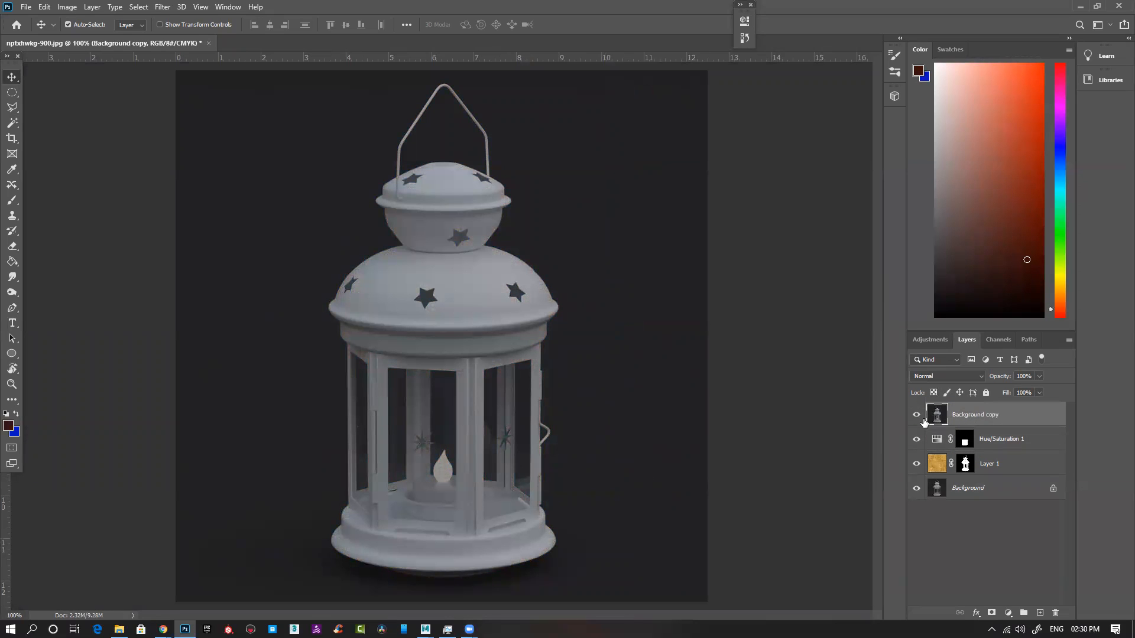
Step: Apply Levels to the Background copy with the input white point at 117 and the black point raised to the histogram's dark peak
key("ctrl+l")
left_click_drag(783, 328, 699, 339)
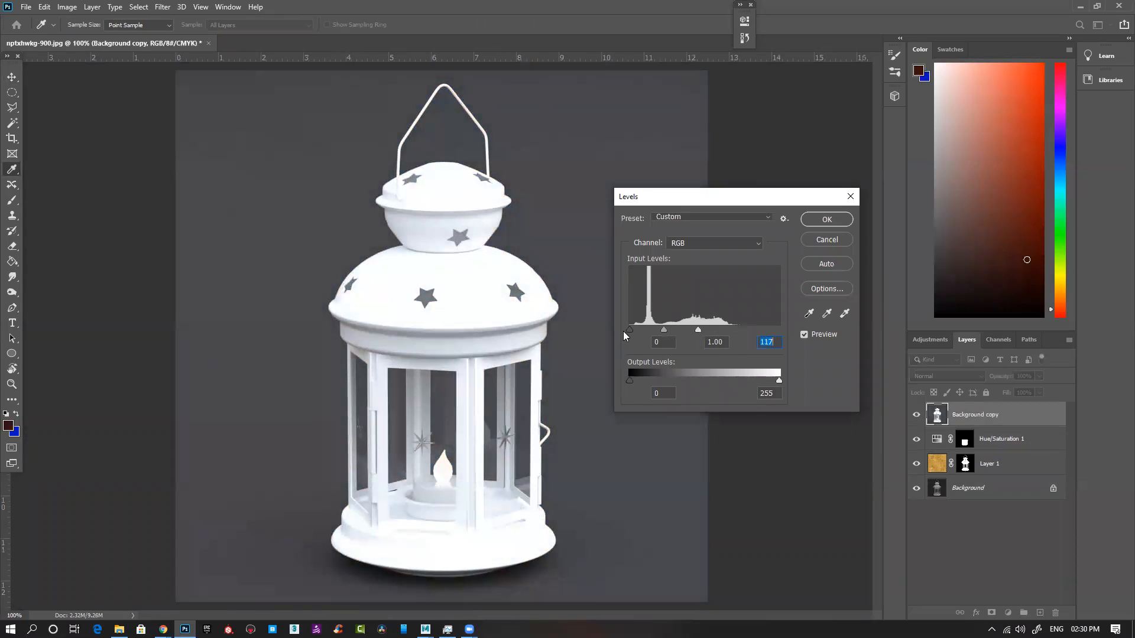
left_click_drag(630, 331, 646, 331)
left_click(827, 220)
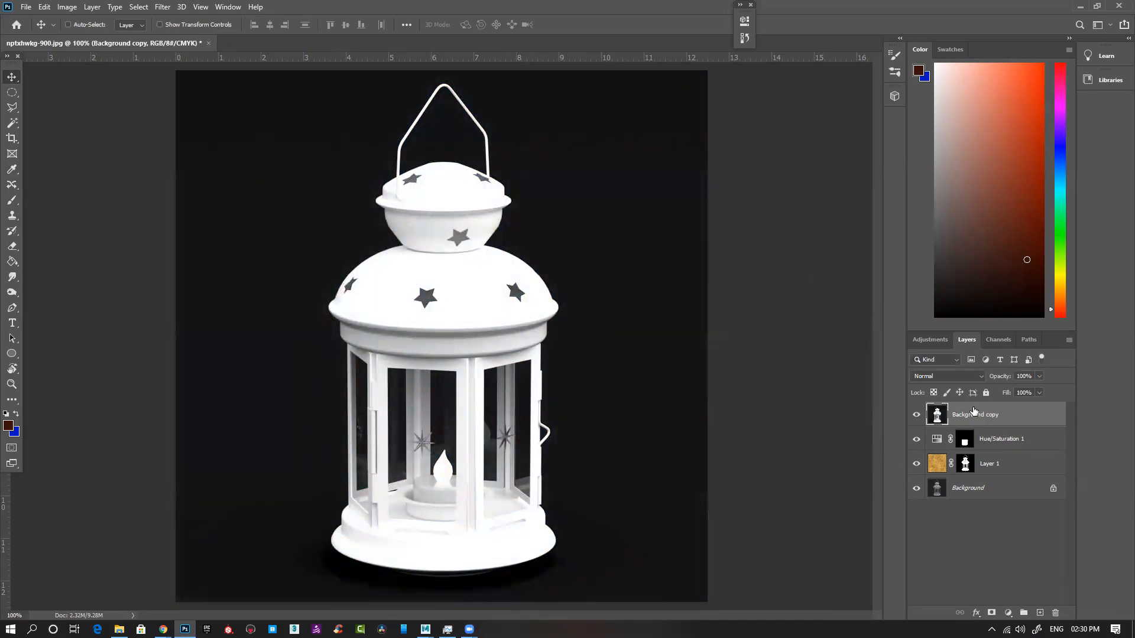
Step: Set the Background copy to Multiply blending and compare the lantern with and without it
left_click(946, 377)
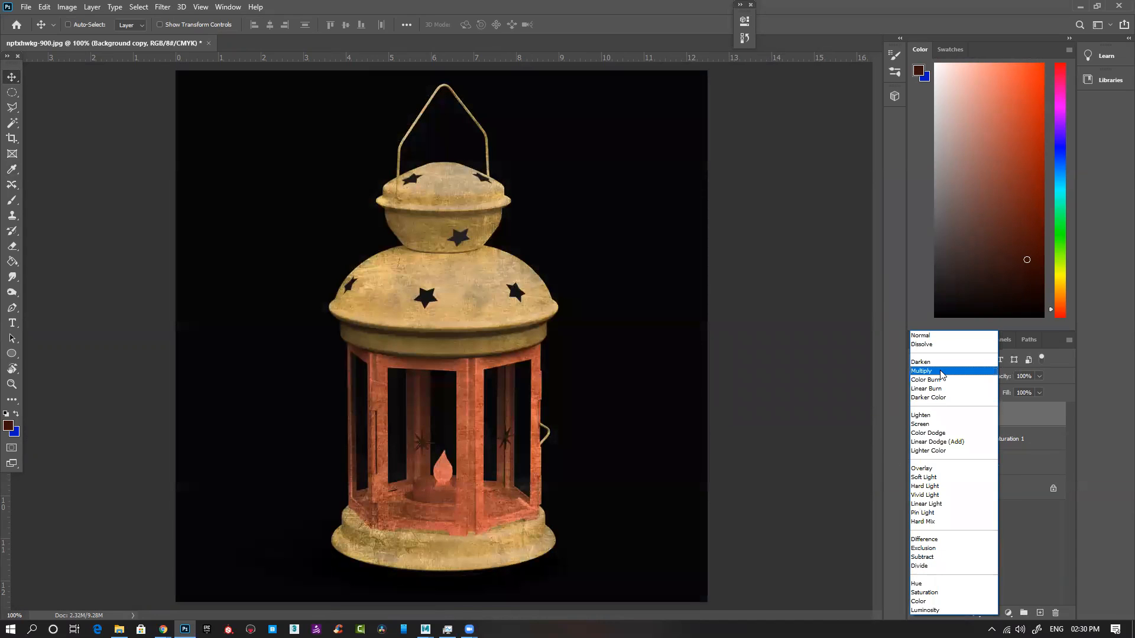
left_click(941, 373)
left_click(917, 415)
left_click(917, 415)
left_click(916, 415)
left_click(916, 415)
Step: Copy the lantern mask from Layer 1 onto the Background copy and check its effect with the layer hidden and shown
left_click_drag(965, 463, 965, 415)
left_click(917, 415)
left_click(917, 415)
left_click(917, 416)
left_click(917, 415)
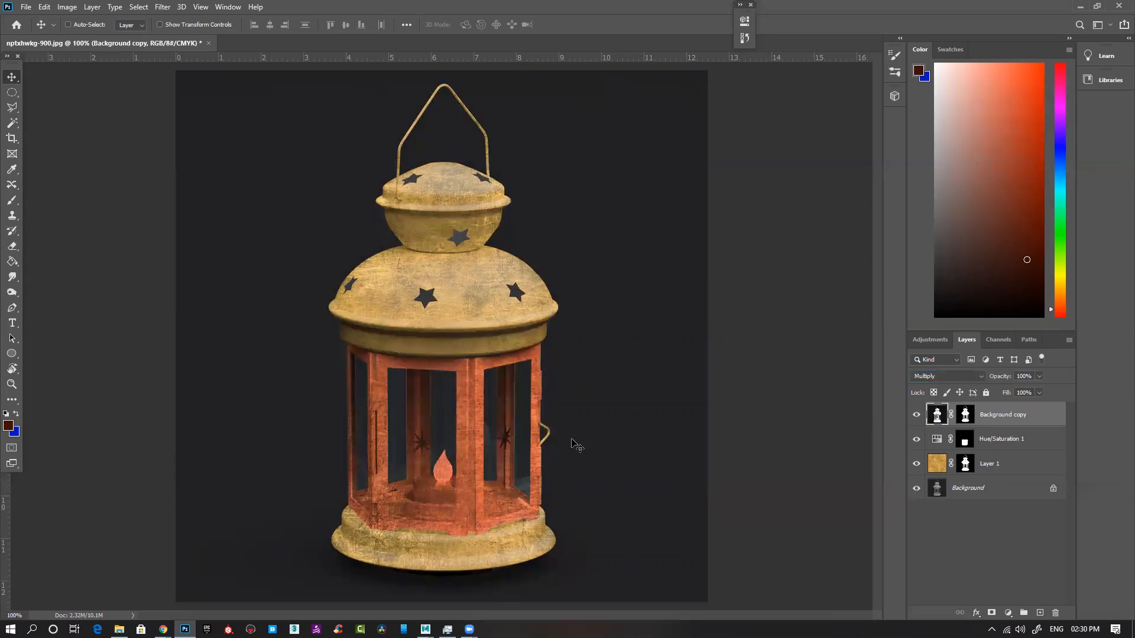
Step: Examine how the masked Multiply copy and the Hue/Saturation layer each affect the lantern by repeatedly hiding and showing them
left_click(917, 415)
left_click(917, 415)
left_click(917, 415)
left_click(917, 416)
left_click(917, 416)
left_click(917, 415)
left_click(916, 416)
left_click(916, 416)
left_click(916, 416)
left_click(916, 415)
left_click(917, 416)
left_click(917, 416)
left_click(917, 415)
left_click(917, 415)
left_click(917, 439)
left_click(917, 439)
Step: With the Hue/Saturation mask active and the texture layer hidden, trace the candle holder's outer side and lower edge with the Pen tool
left_click(965, 439)
key("ctrl+space")
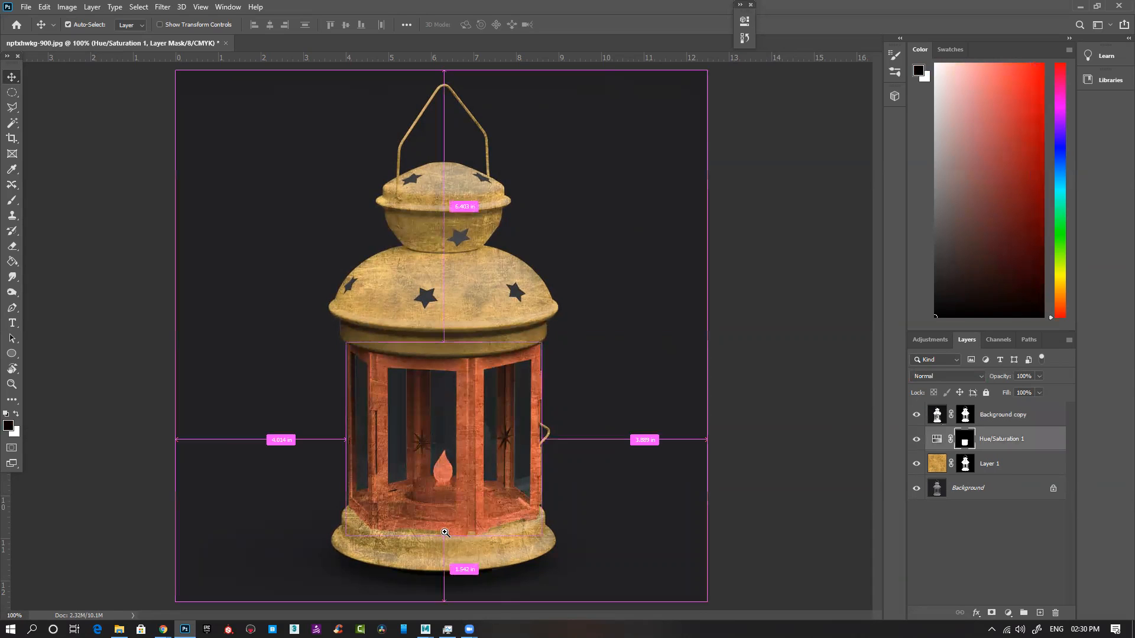
left_click(445, 533)
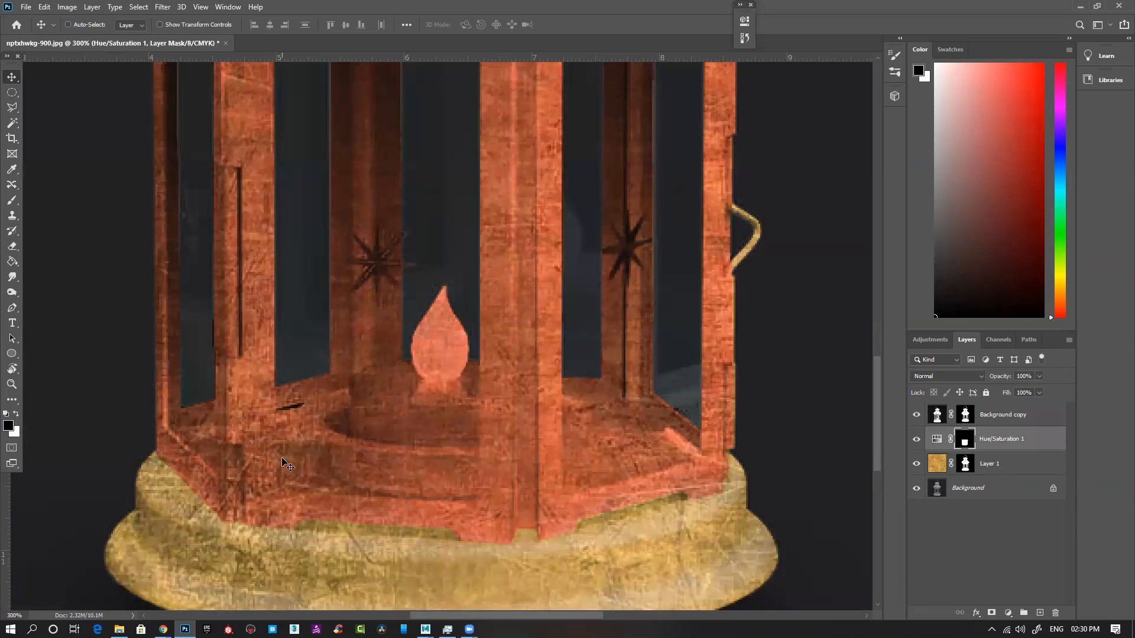
key("p")
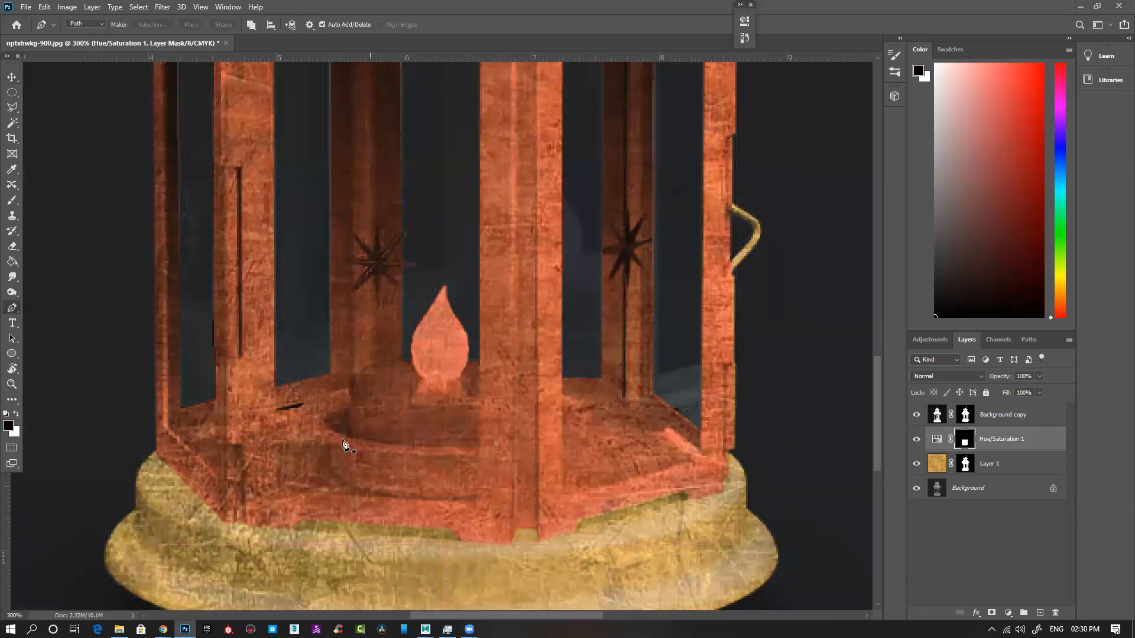
left_click(916, 463)
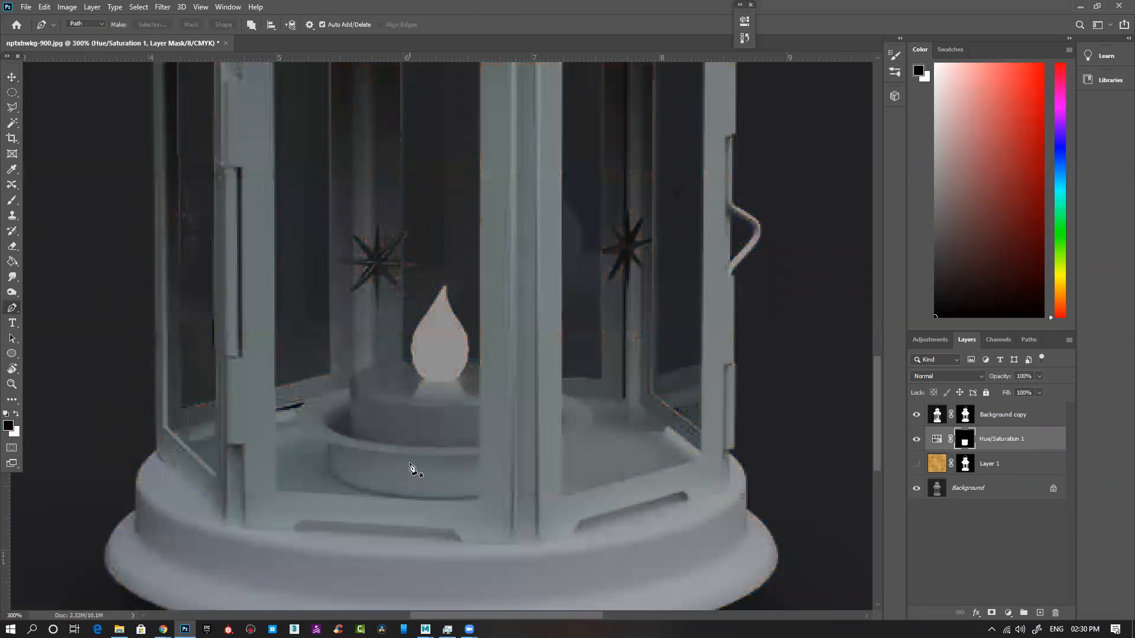
left_click(353, 386)
left_click(300, 435)
left_click_drag(331, 444, 331, 471)
left_click(331, 475)
left_click_drag(598, 495, 477, 499)
Step: Continue the path up along the front post, around the flame's base and over the candle's top edge, closing the outline
left_click(480, 366)
left_click(455, 381)
left_click(423, 381)
left_click(413, 365)
left_click_drag(353, 377, 353, 379)
scroll(363, 371, "up", 4)
left_click_drag(366, 367, 356, 373)
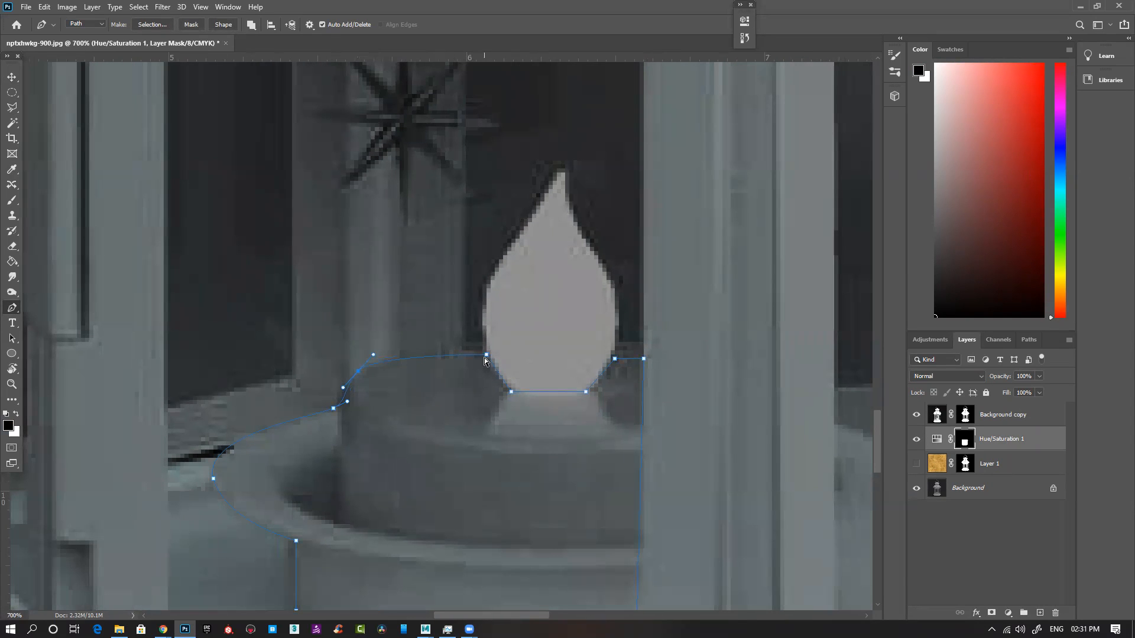
Step: Convert the path to a selection, show the texture layer, fill the candle holder area of the Hue/Saturation mask with black and deselect
key("ctrl+Return")
key("ctrl+0")
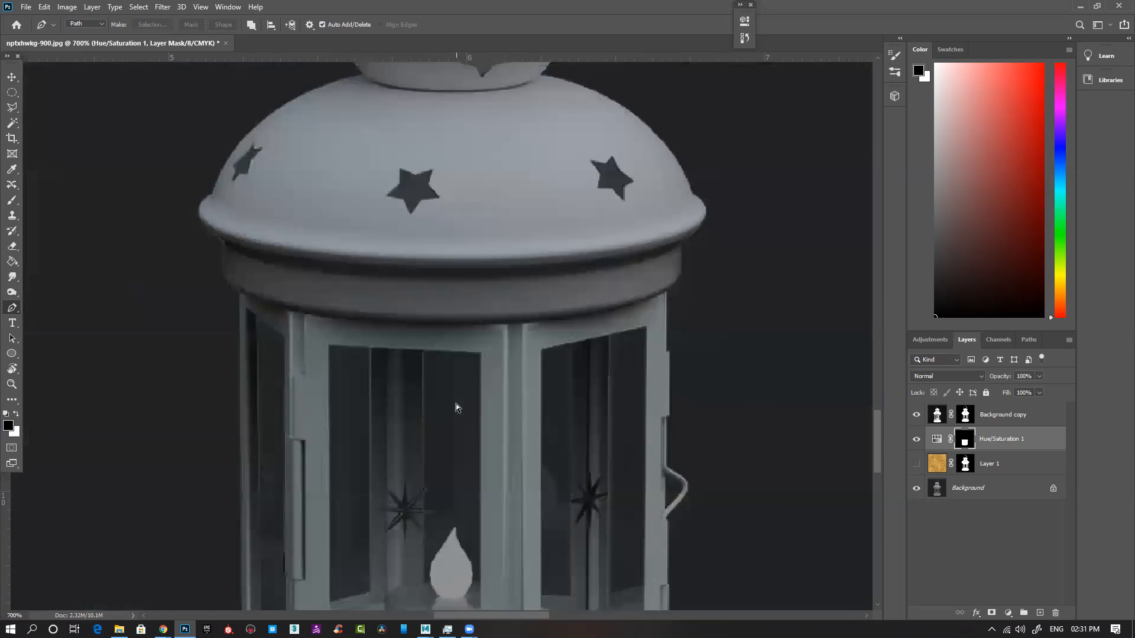
left_click(917, 464)
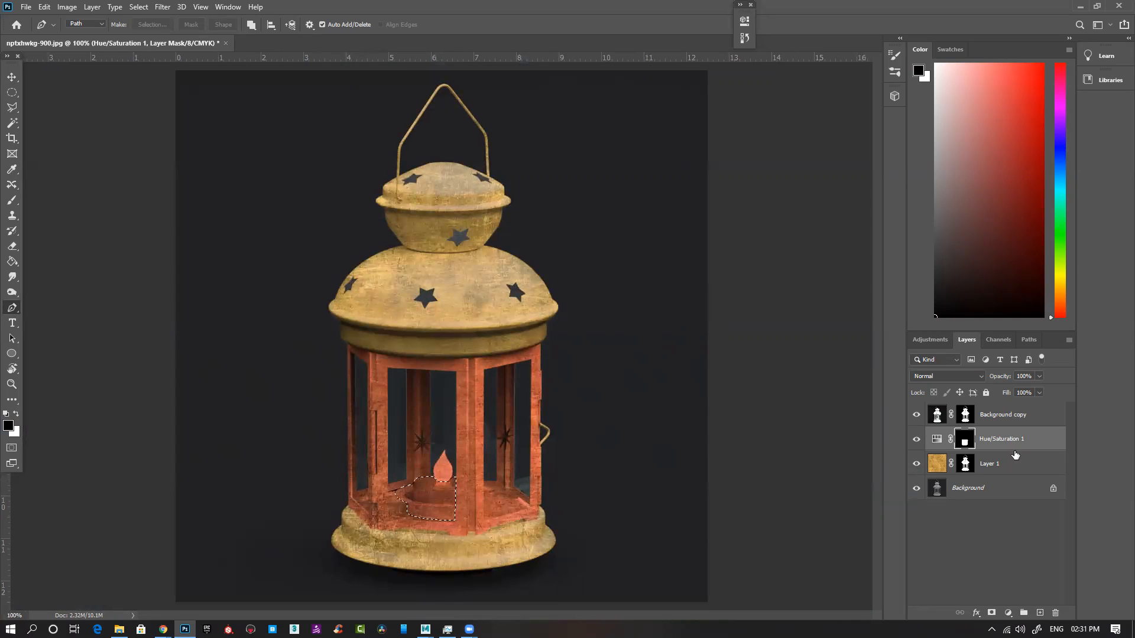
key("ctrl+BackSpace")
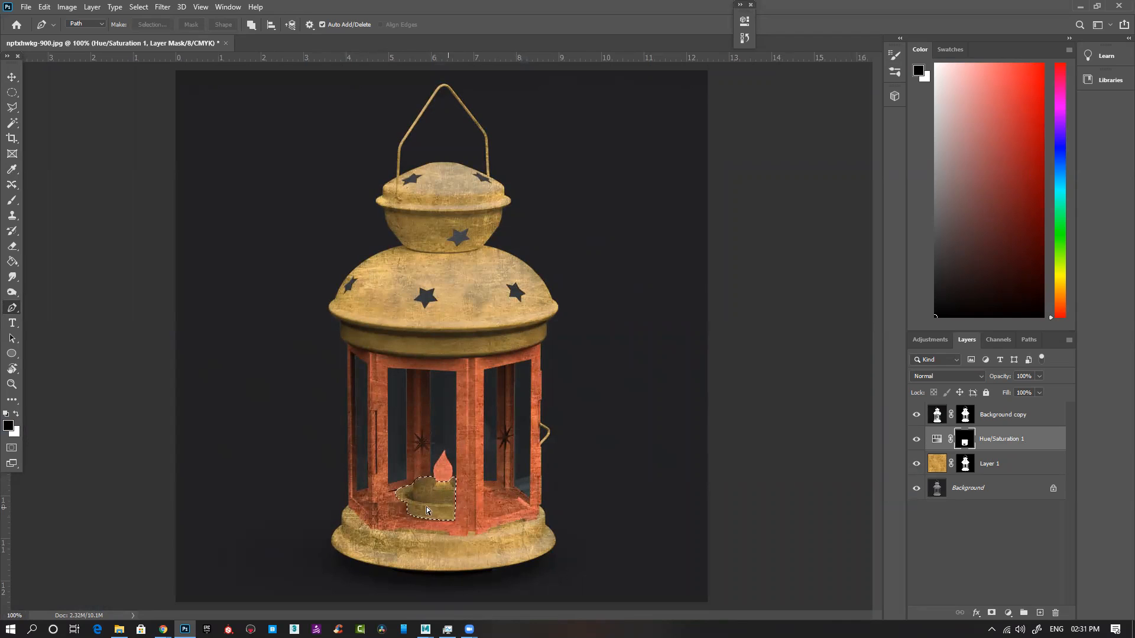
key("ctrl+d")
Step: Compare the lantern with the Hue/Saturation layer and the texture layer each hidden and shown
left_click(921, 444)
left_click(921, 443)
left_click(916, 464)
left_click(917, 464)
left_click(916, 465)
left_click(917, 464)
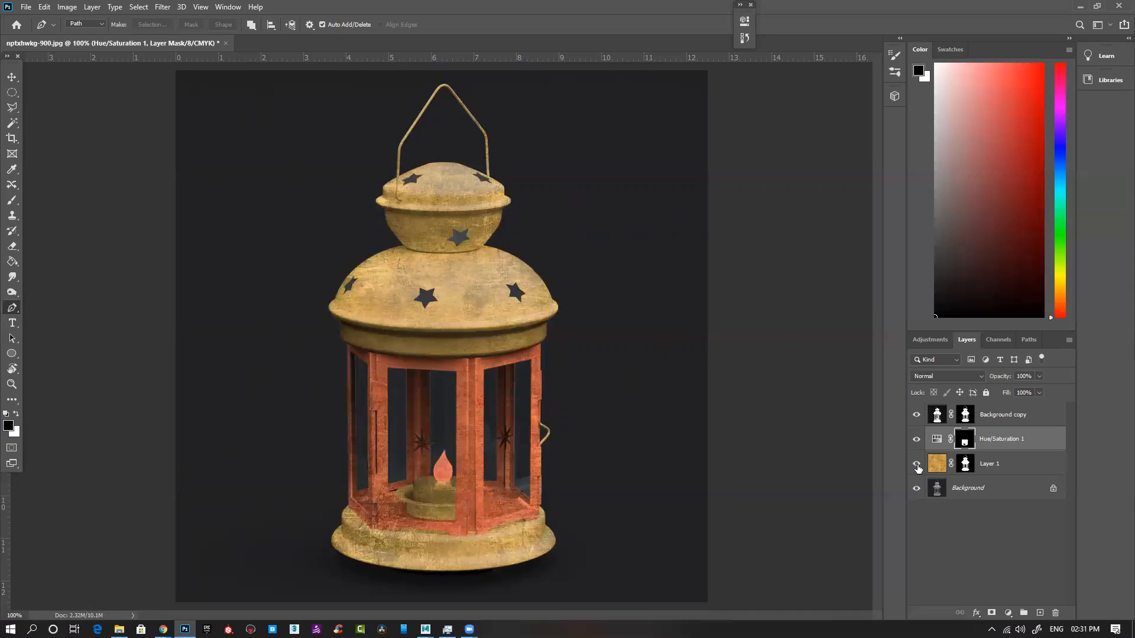
Step: Start the Lighting Effects filter on the Background copy layer
left_click(1022, 415)
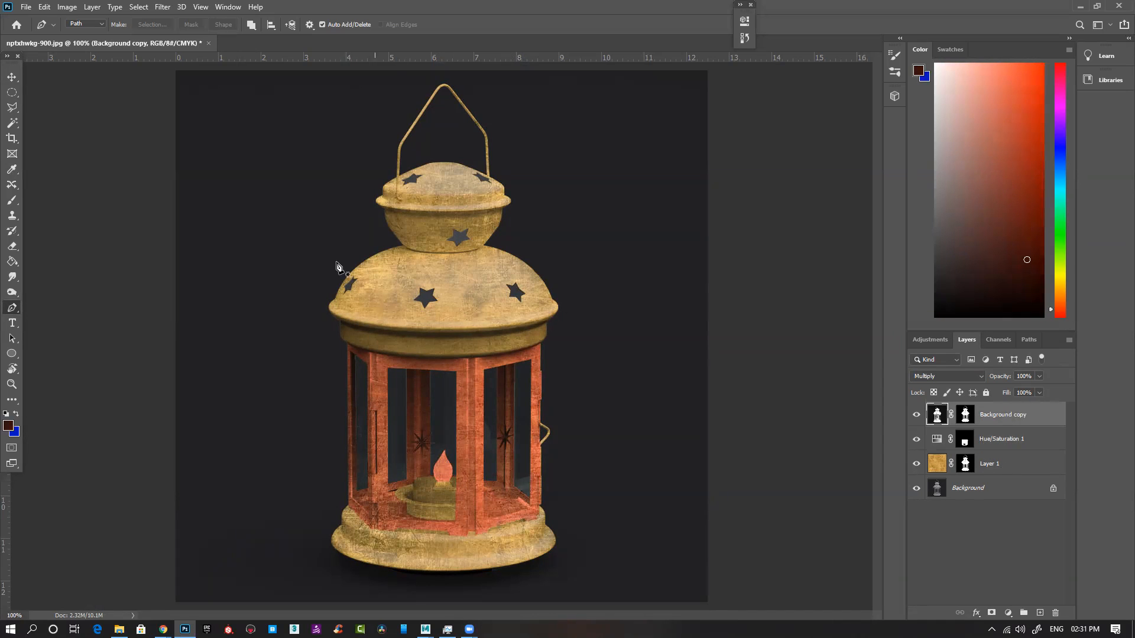
left_click(163, 7)
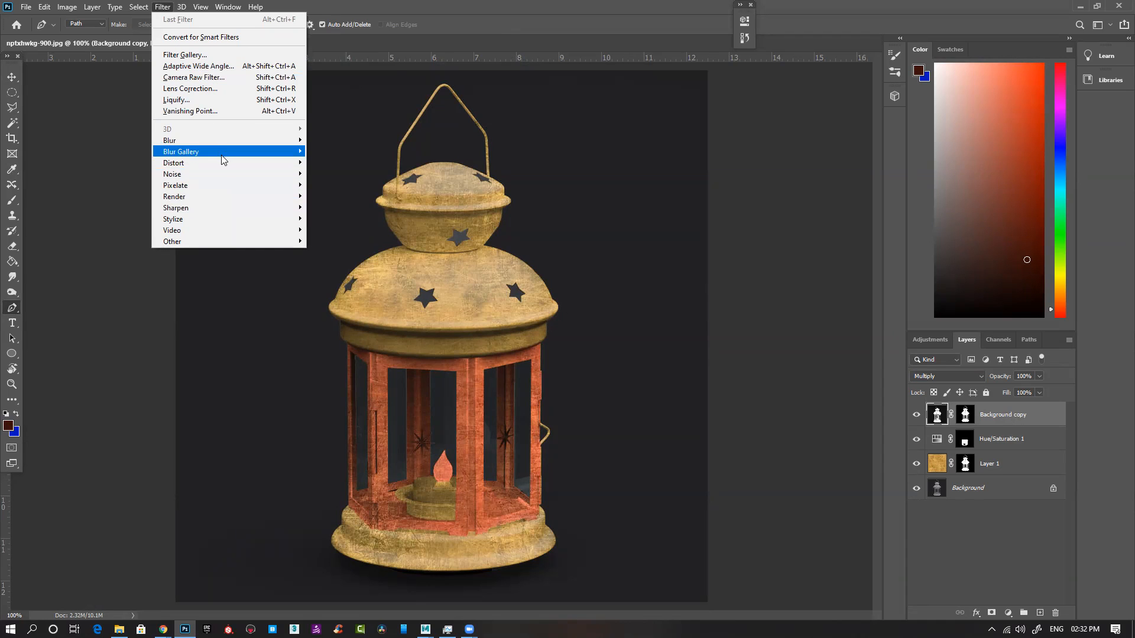
mouse_move(219, 207)
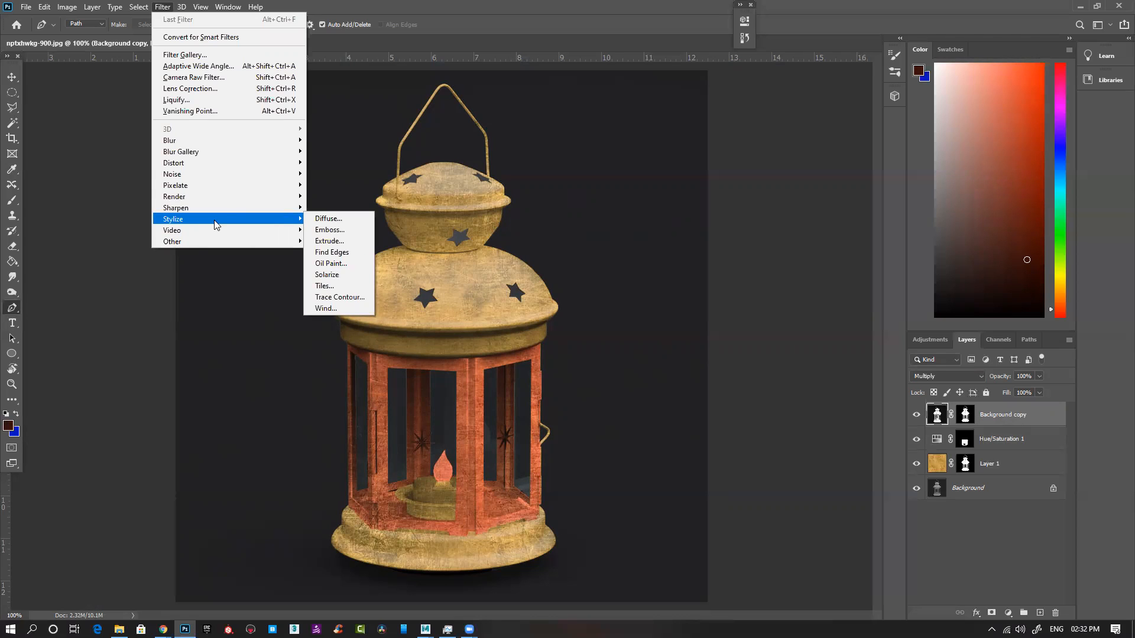
mouse_move(228, 153)
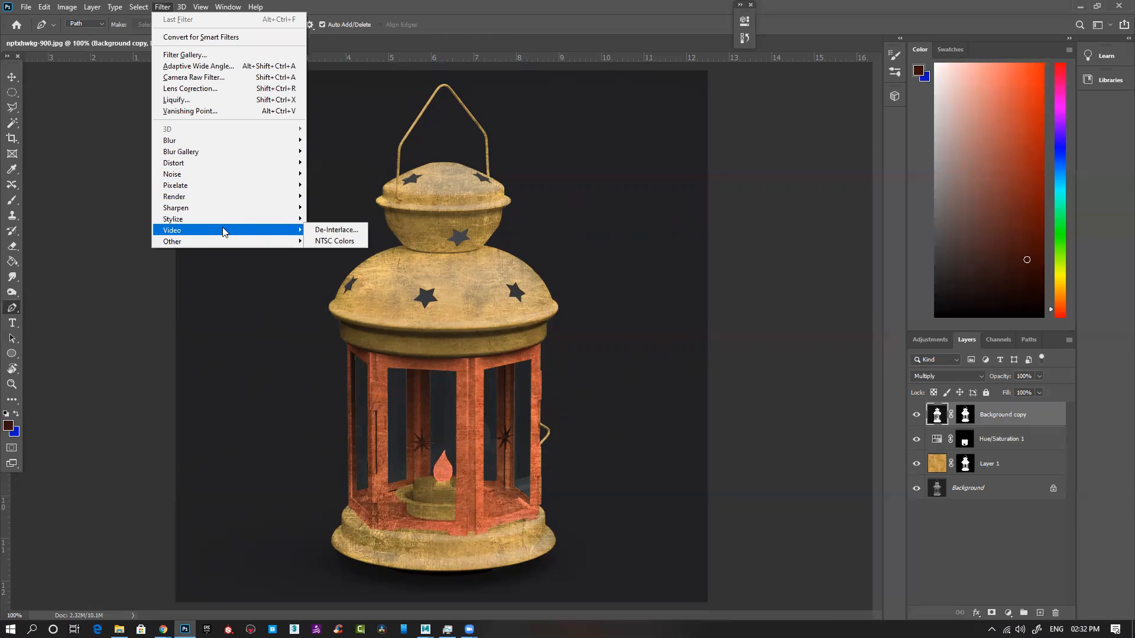
mouse_move(221, 245)
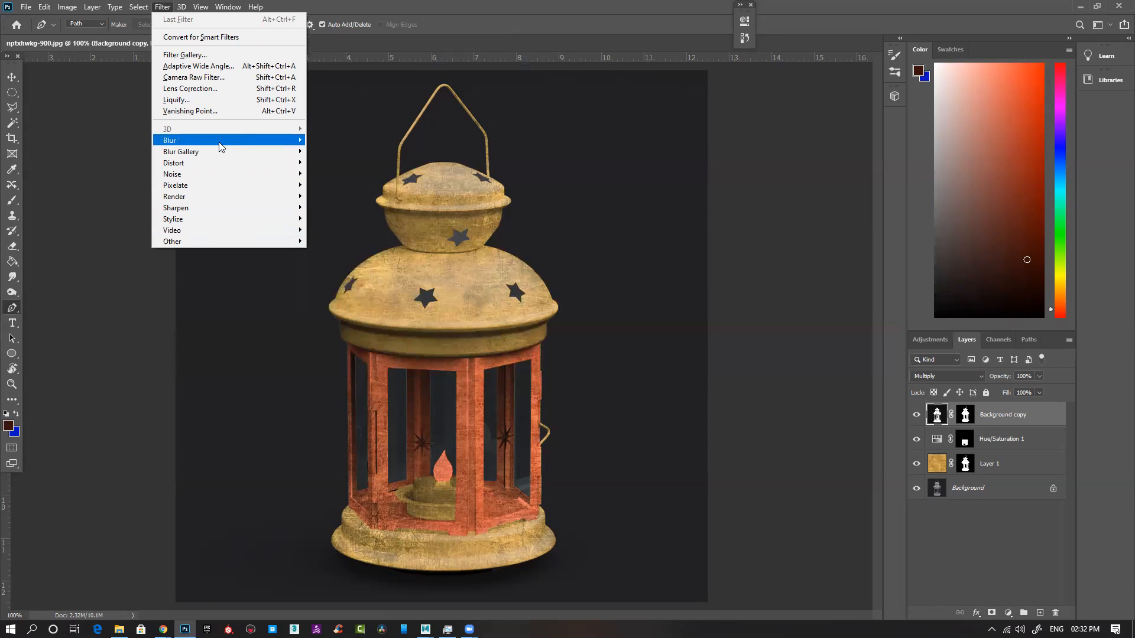
mouse_move(219, 147)
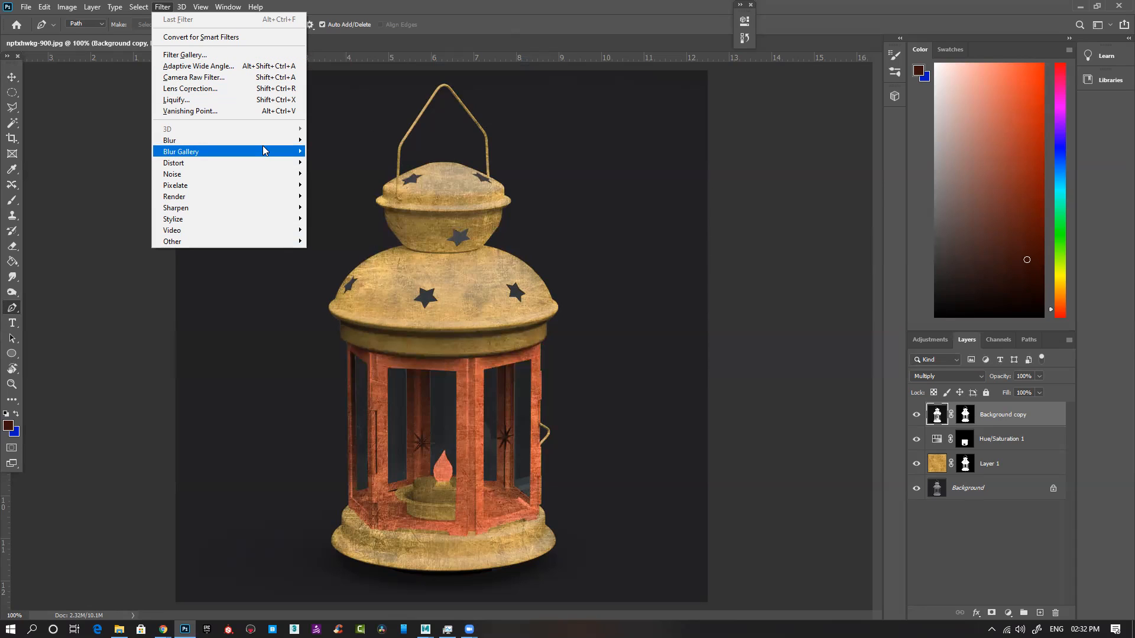
mouse_move(265, 162)
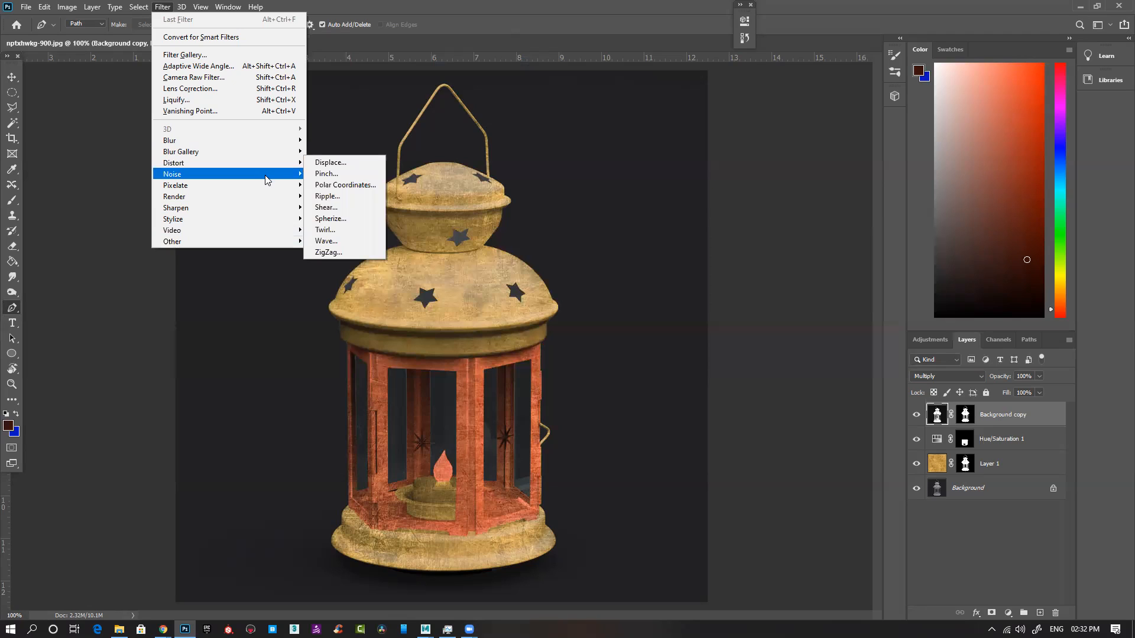
mouse_move(266, 188)
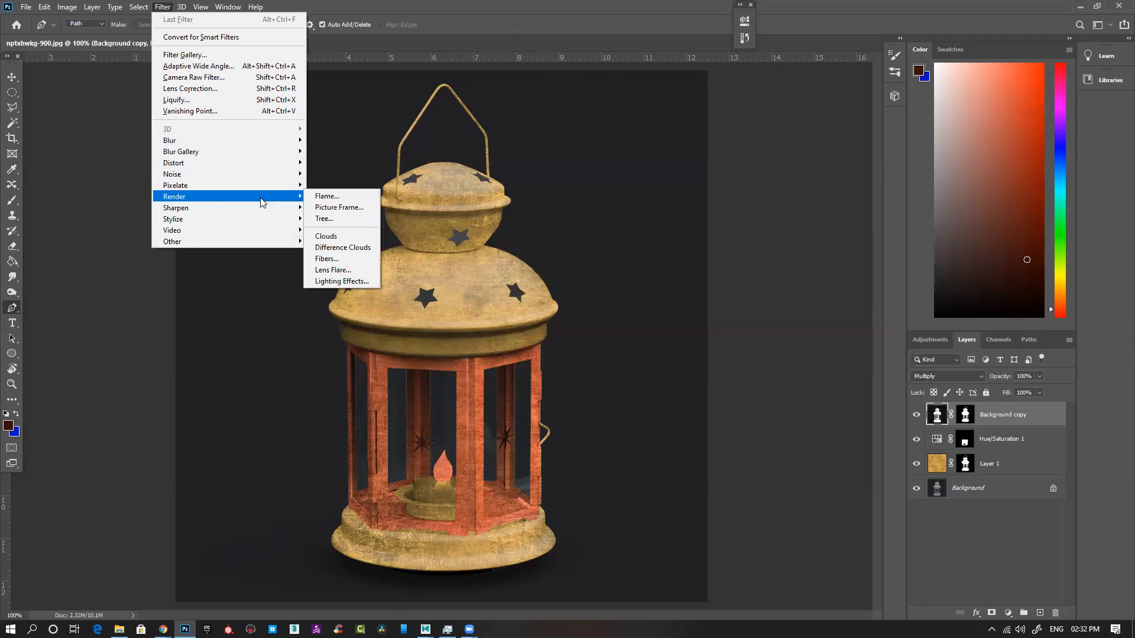
left_click(341, 282)
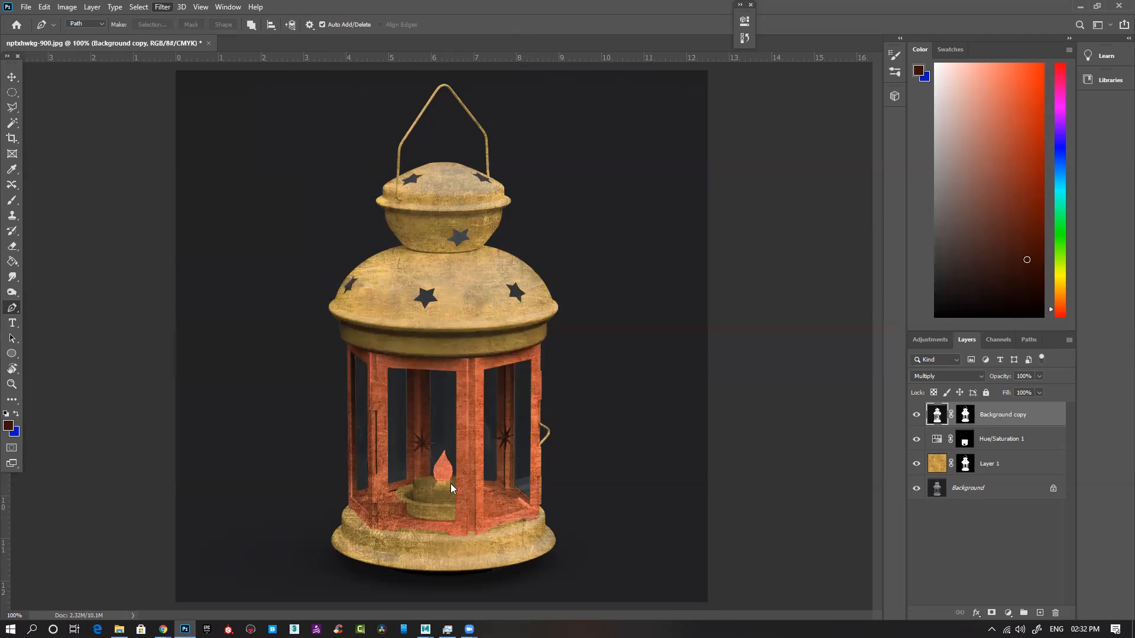
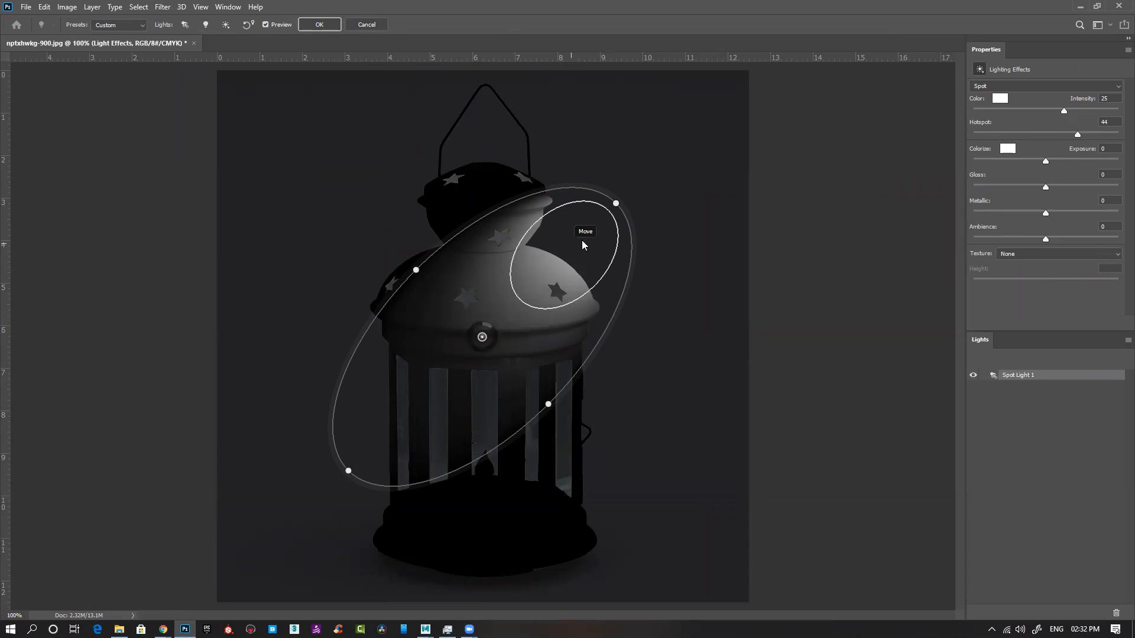
Step: Move the spot light towards the candle, raise its intensity to 100 and turn its ellipse upright
left_click_drag(559, 272, 462, 480)
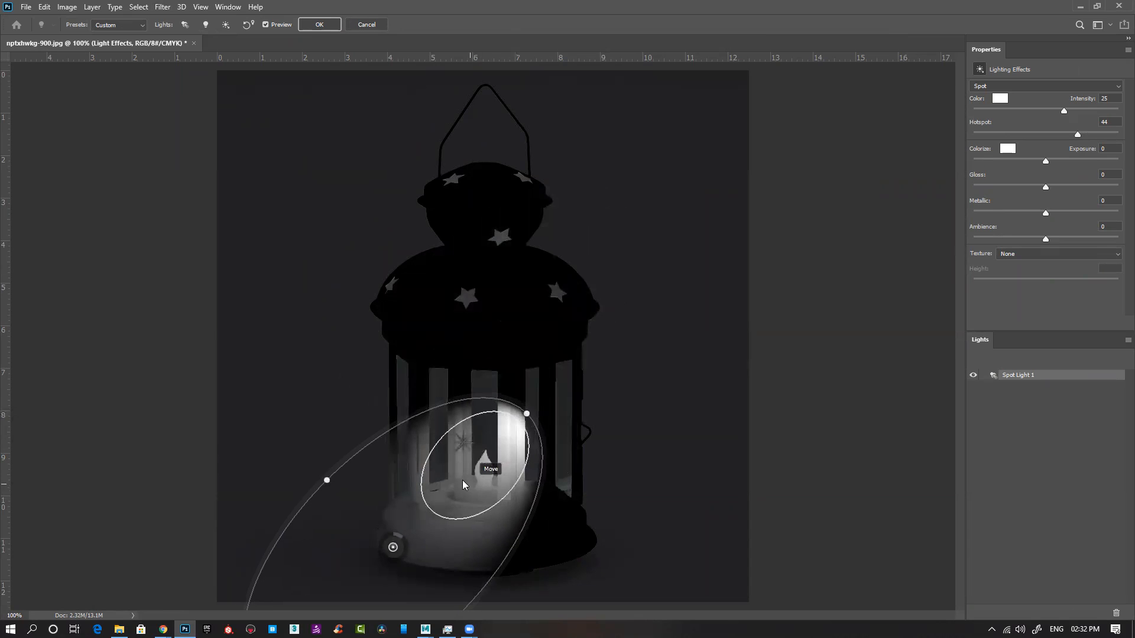
left_click_drag(387, 540, 433, 537)
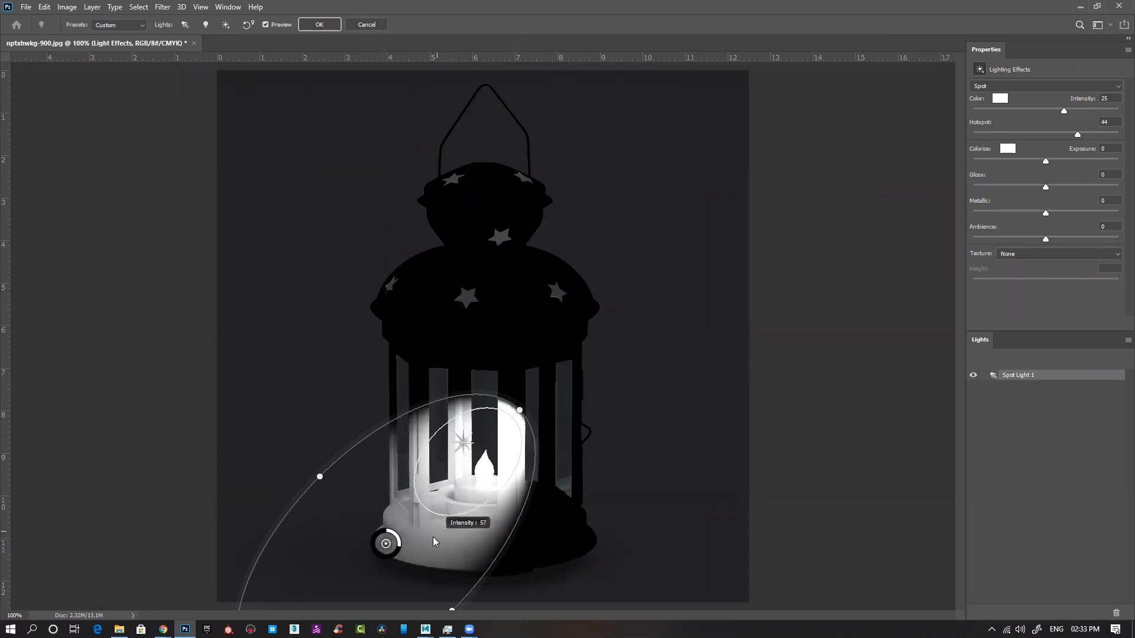
left_click_drag(262, 552, 481, 455)
left_click_drag(427, 572, 495, 359)
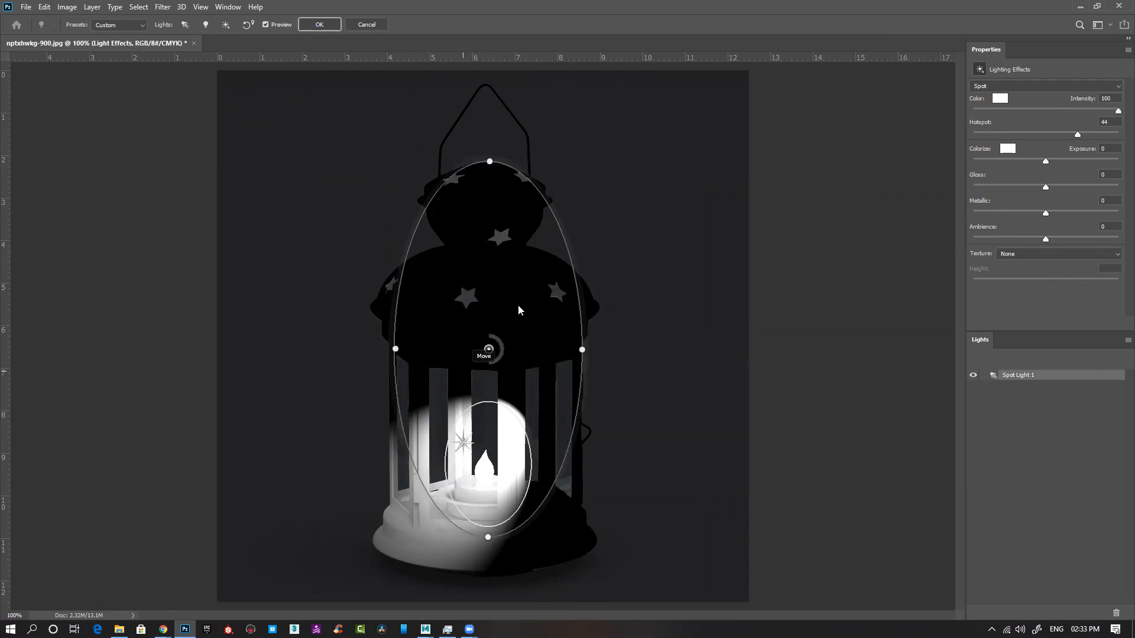
left_click_drag(489, 161, 494, 157)
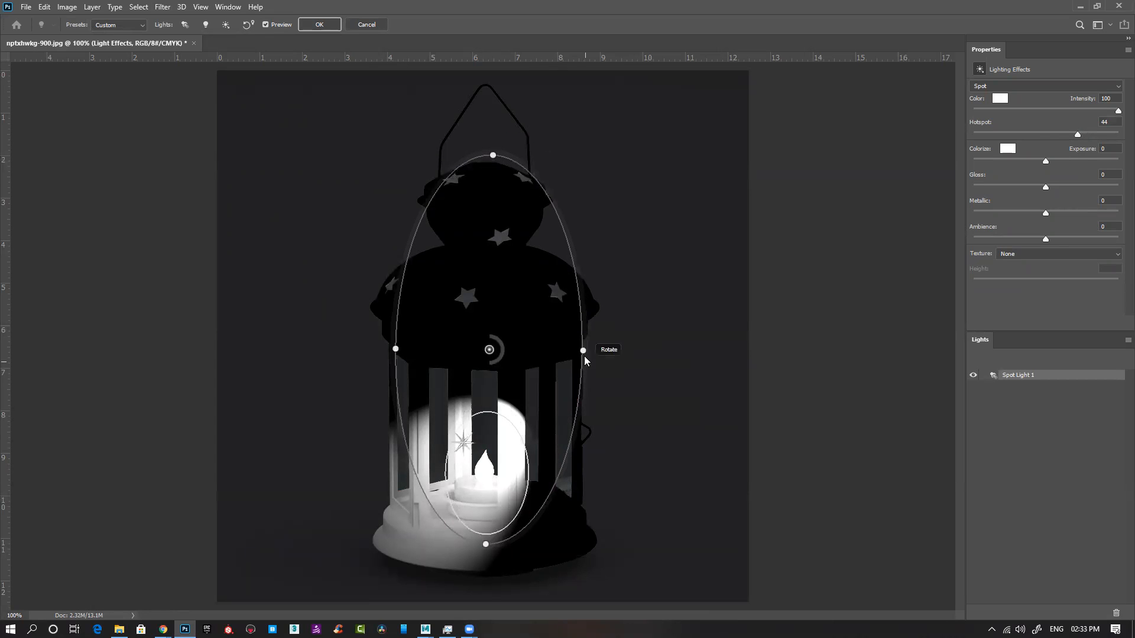
Step: Reshape the spot light's ellipse into a circle and centre it on the candle flame
left_click_drag(490, 333, 487, 410)
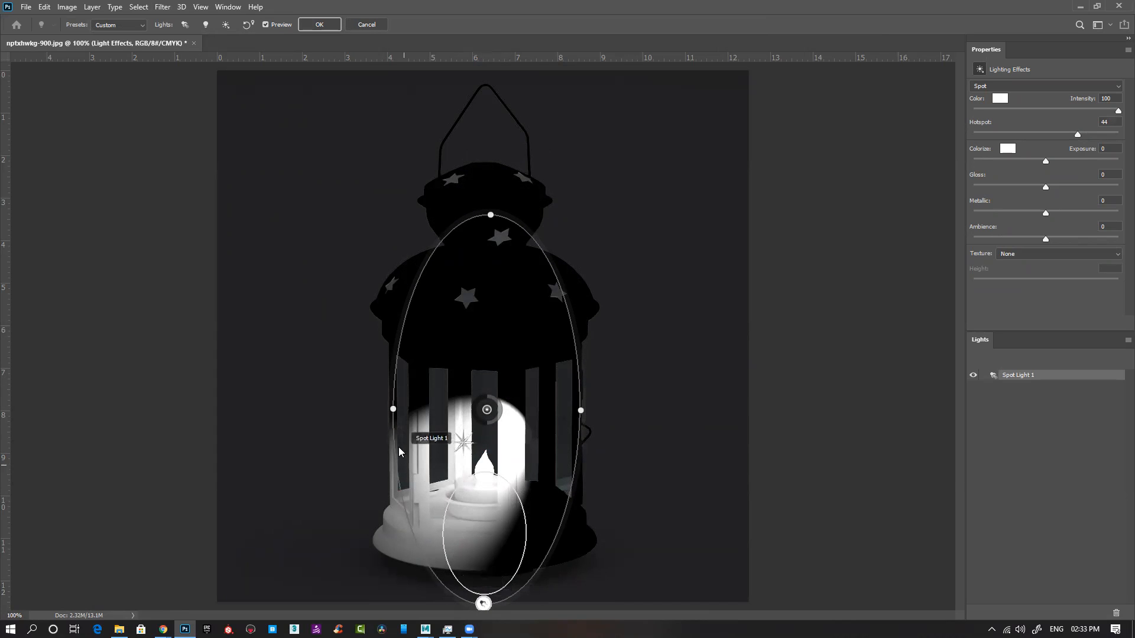
left_click_drag(393, 409, 298, 353)
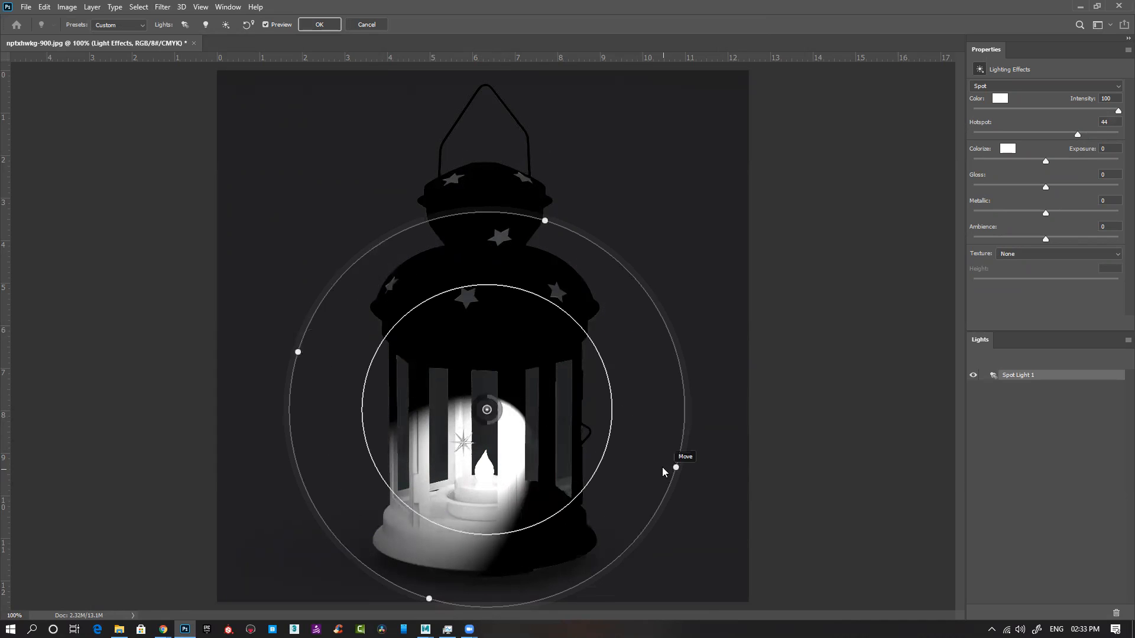
left_click_drag(677, 468, 621, 395)
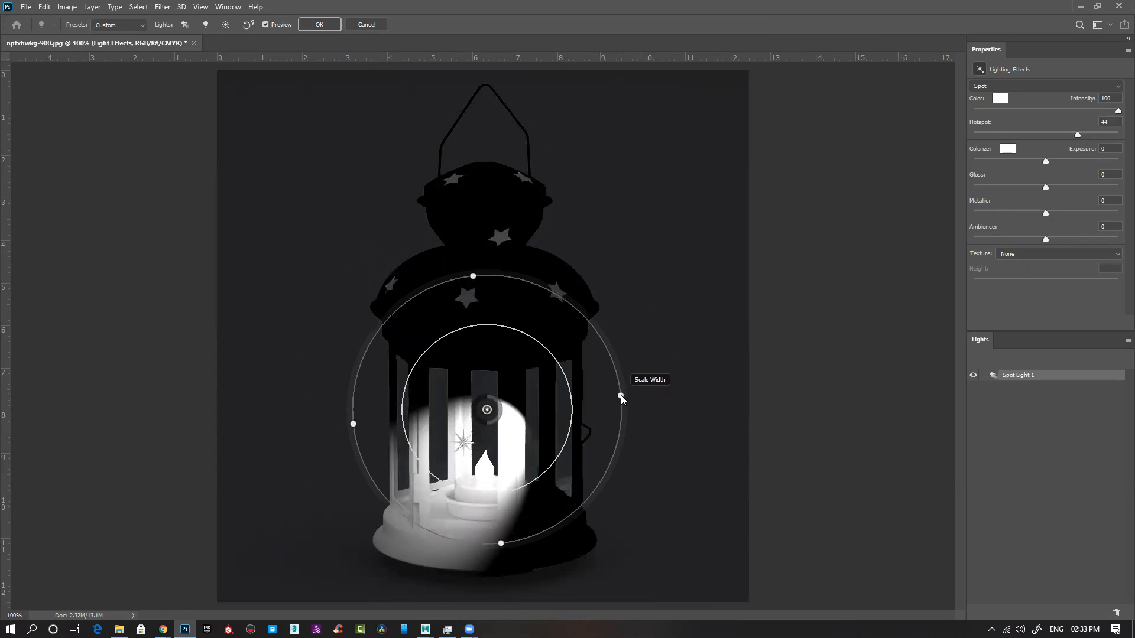
left_click_drag(474, 277, 478, 276)
left_click_drag(493, 413, 485, 473)
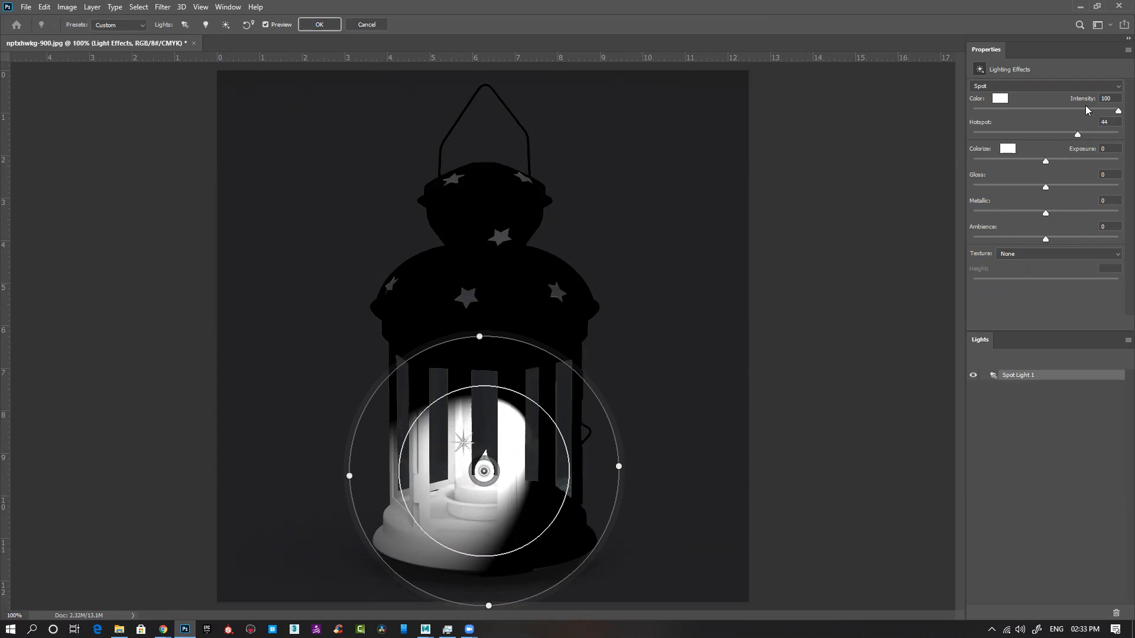
Step: Change the light's type to Point, place it on the candle flame and check the preview and available presets
left_click(1113, 86)
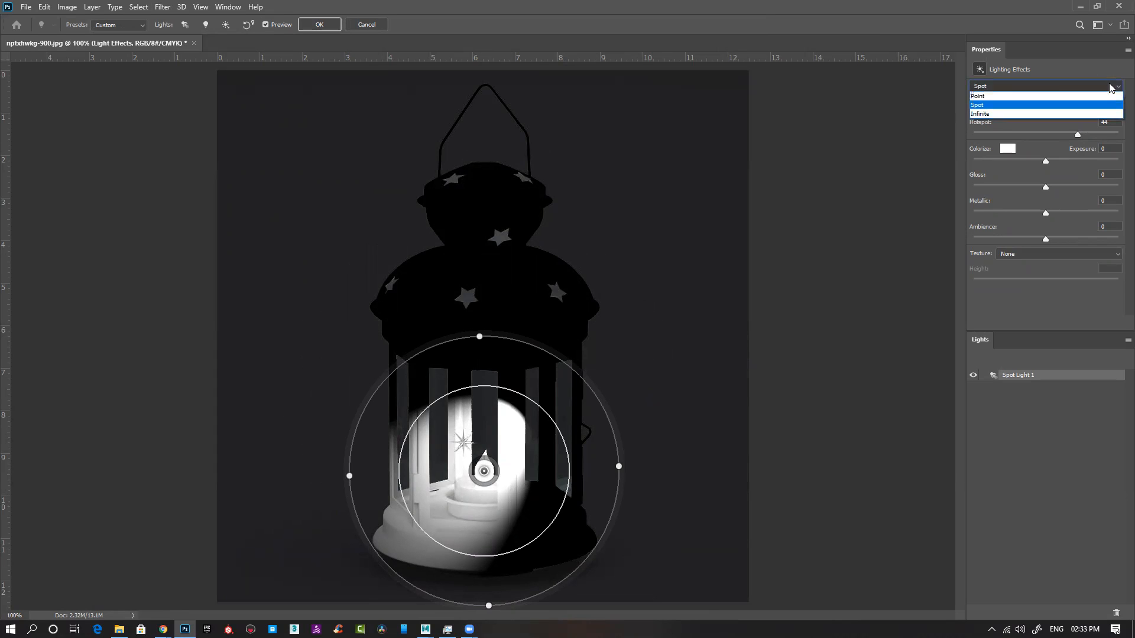
left_click(995, 97)
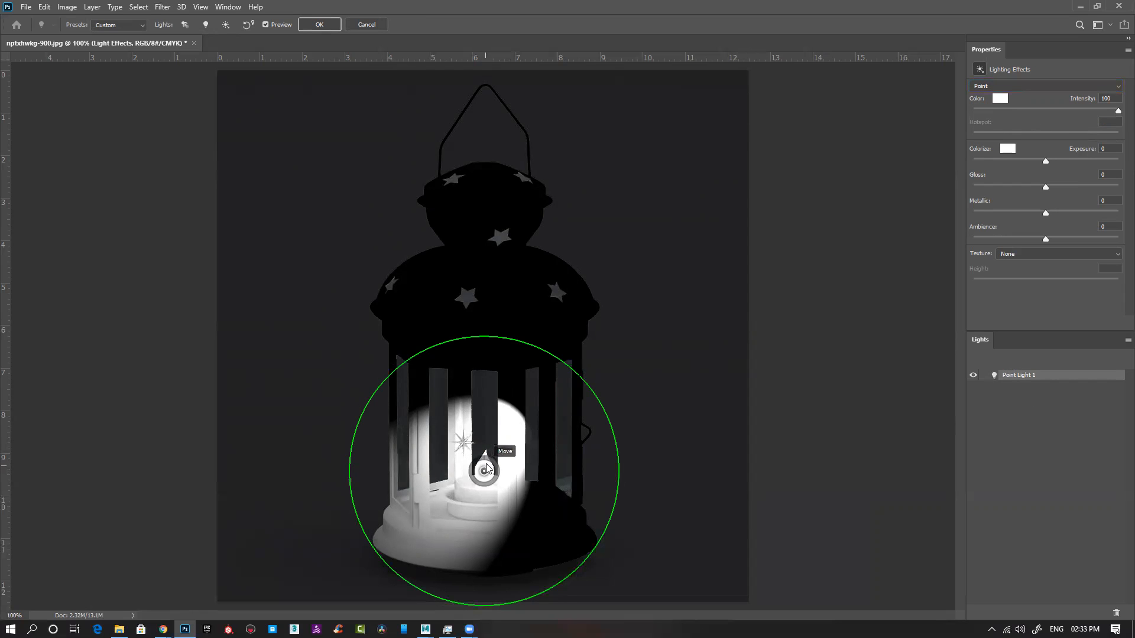
left_click_drag(484, 477, 484, 470)
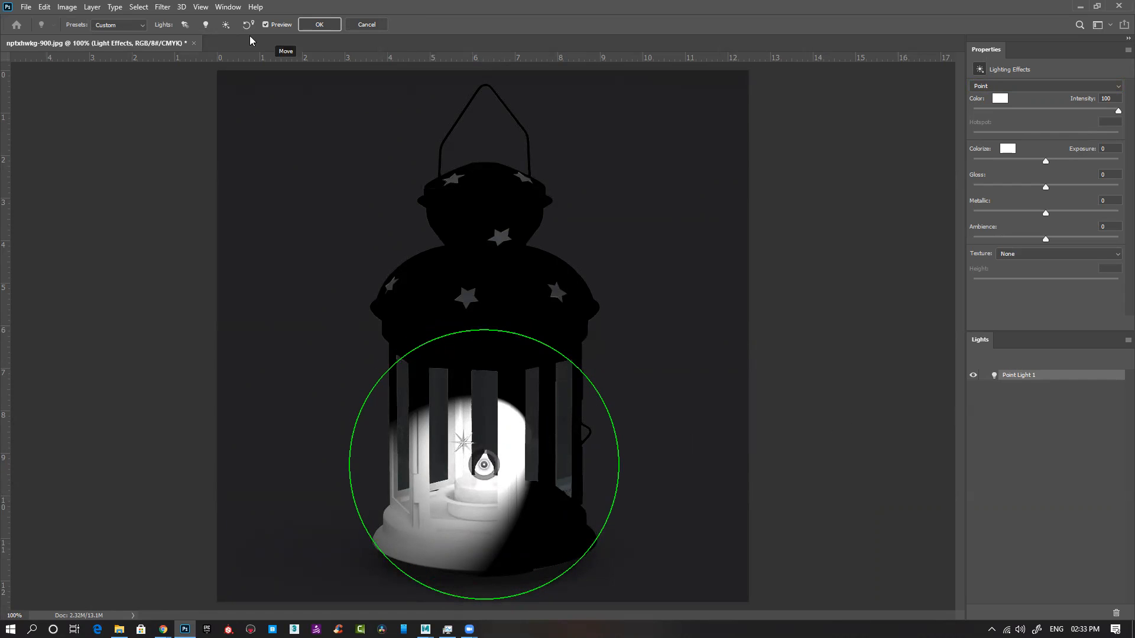
left_click(265, 25)
left_click(265, 26)
left_click(125, 26)
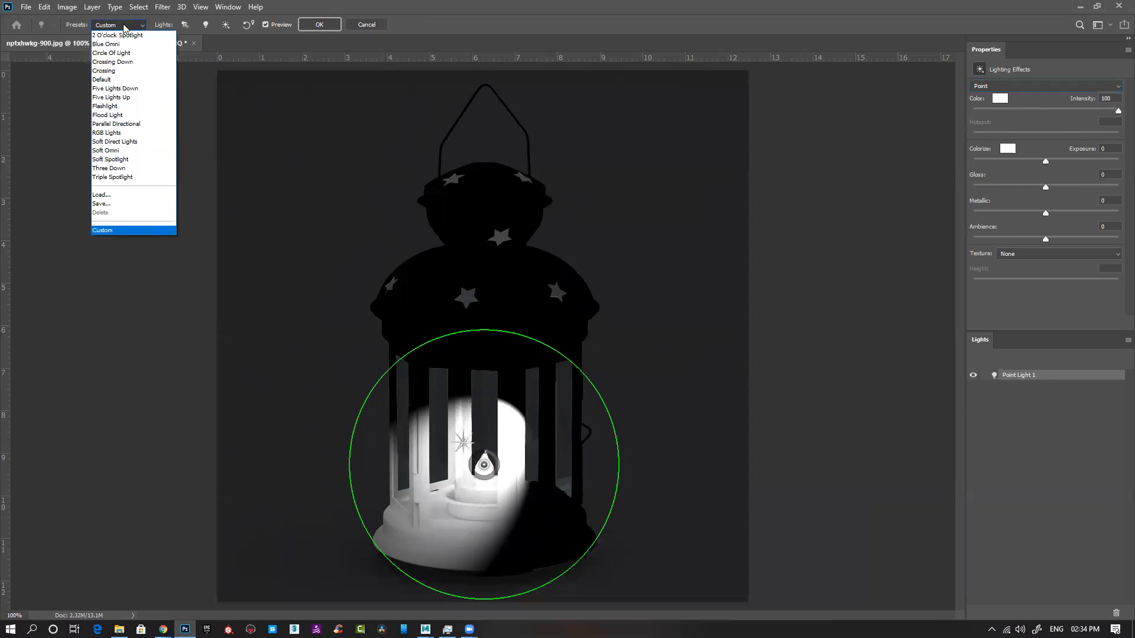
left_click(124, 26)
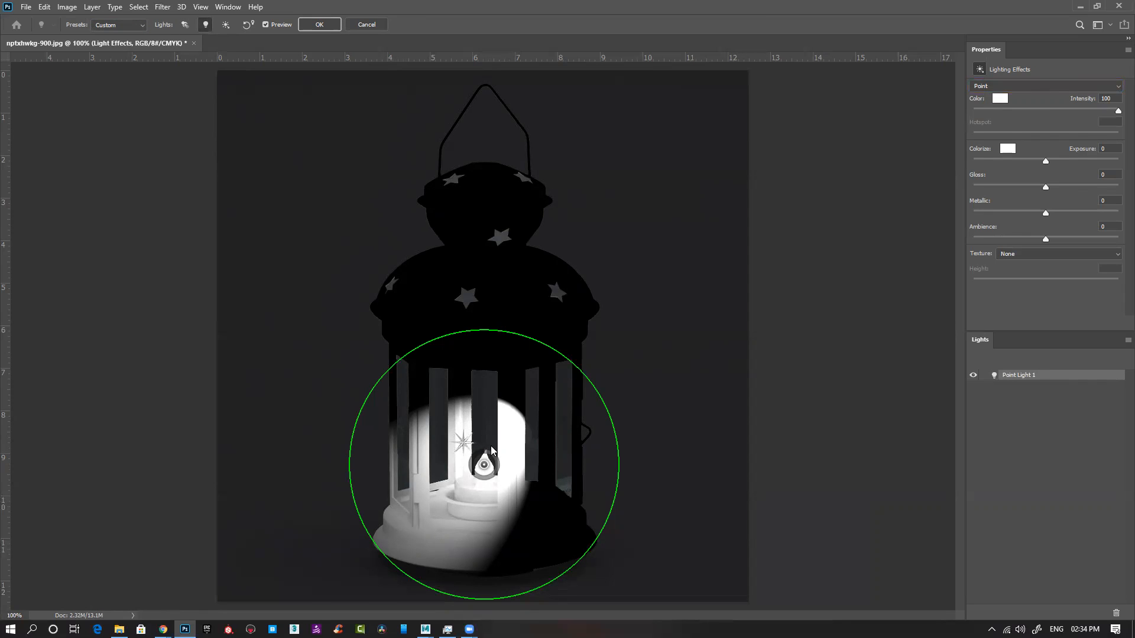
Step: Add a second point light beside the lantern, lower its intensity and delete it
left_click(350, 469)
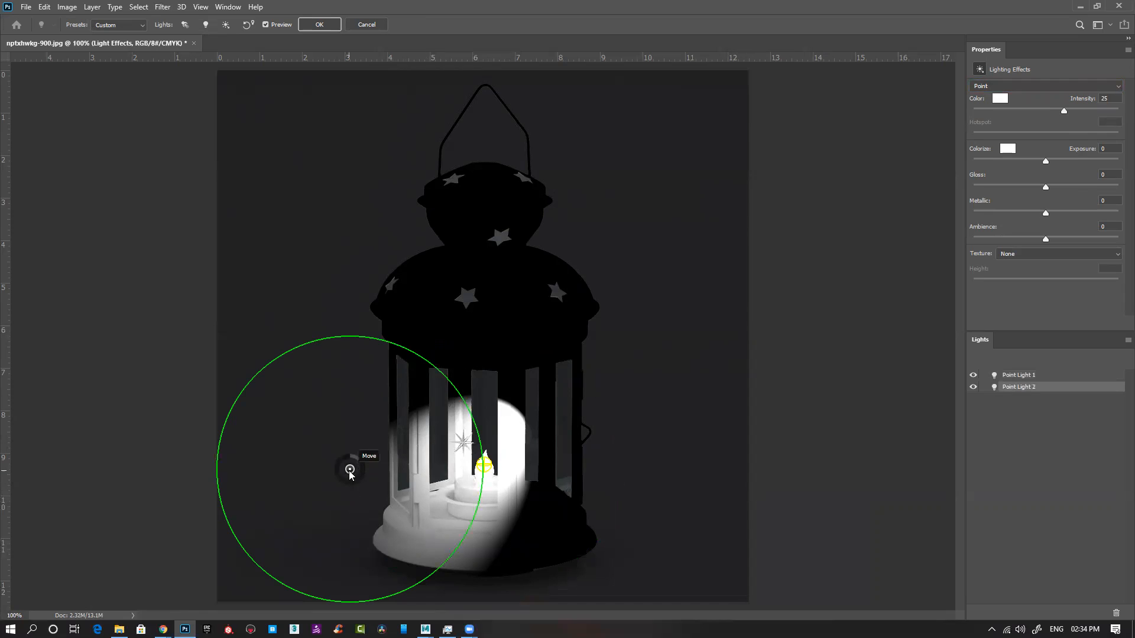
left_click(484, 466)
left_click(350, 470)
left_click_drag(1063, 111, 1012, 111)
left_click_drag(1032, 399, 1116, 615)
left_click_drag(1107, 566, 1116, 614)
left_click(575, 366)
Step: Set the point light's intensity to 99 and Metallic to 11, keeping the light on the flame
mouse_move(495, 460)
left_mouse_down()
mouse_move(477, 487)
mouse_move(438, 448)
mouse_move(482, 477)
left_mouse_up()
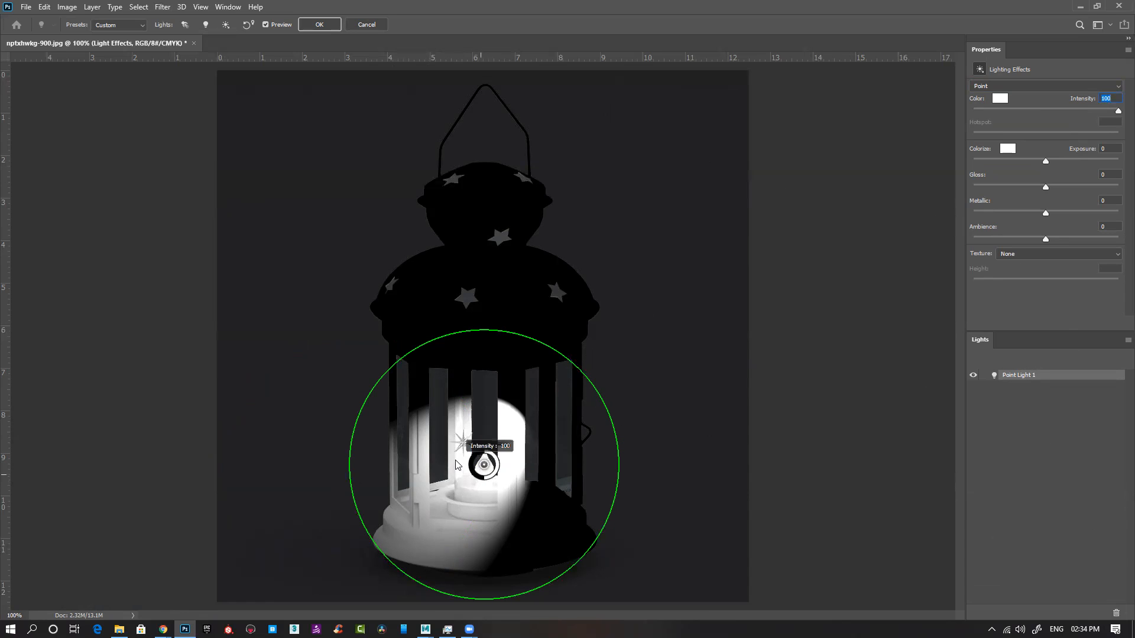
left_click_drag(508, 438, 610, 609)
mouse_move(440, 334)
left_mouse_down()
mouse_move(507, 321)
mouse_move(439, 328)
left_mouse_up()
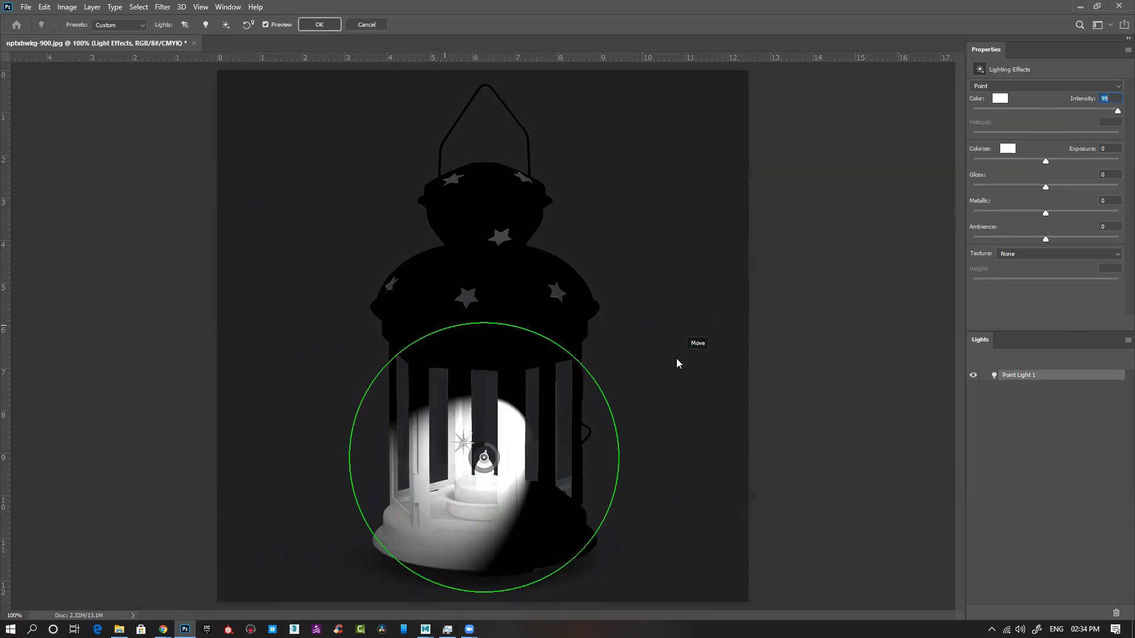
left_click_drag(1046, 213, 1054, 213)
left_click_drag(483, 460, 486, 463)
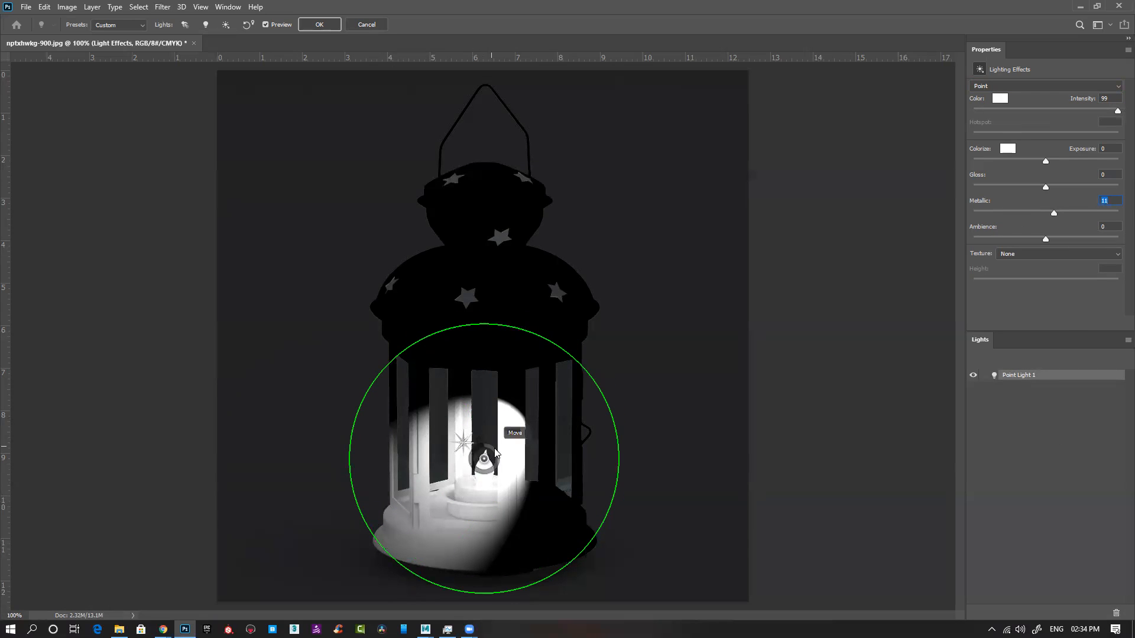
Step: Try shifting the point light around the candle flame, and cancel the Lighting Effects filter
left_click(1118, 345)
left_click(1079, 402)
left_click_drag(486, 462, 484, 460)
left_click(606, 401)
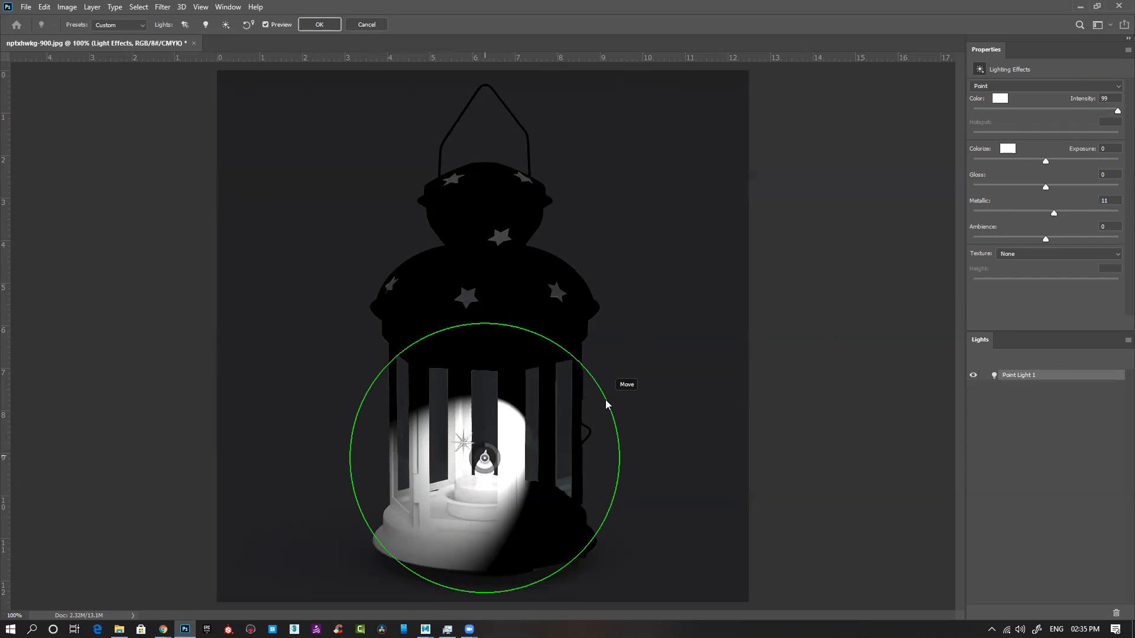
left_click_drag(628, 469, 625, 458)
left_click_drag(565, 388, 544, 350)
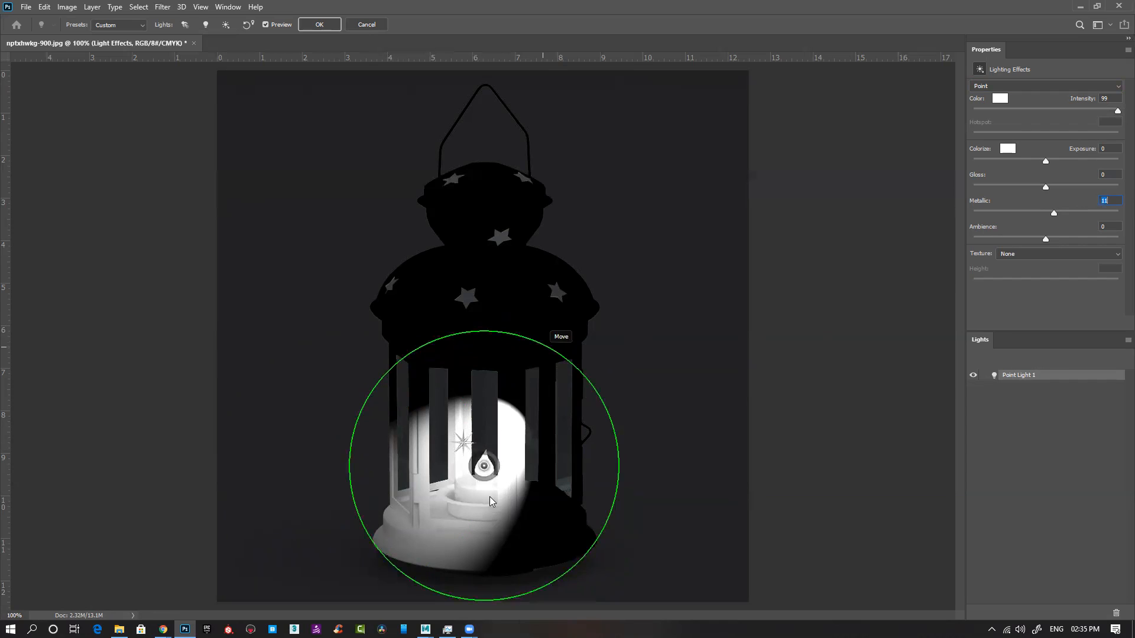
left_click_drag(345, 471, 333, 451)
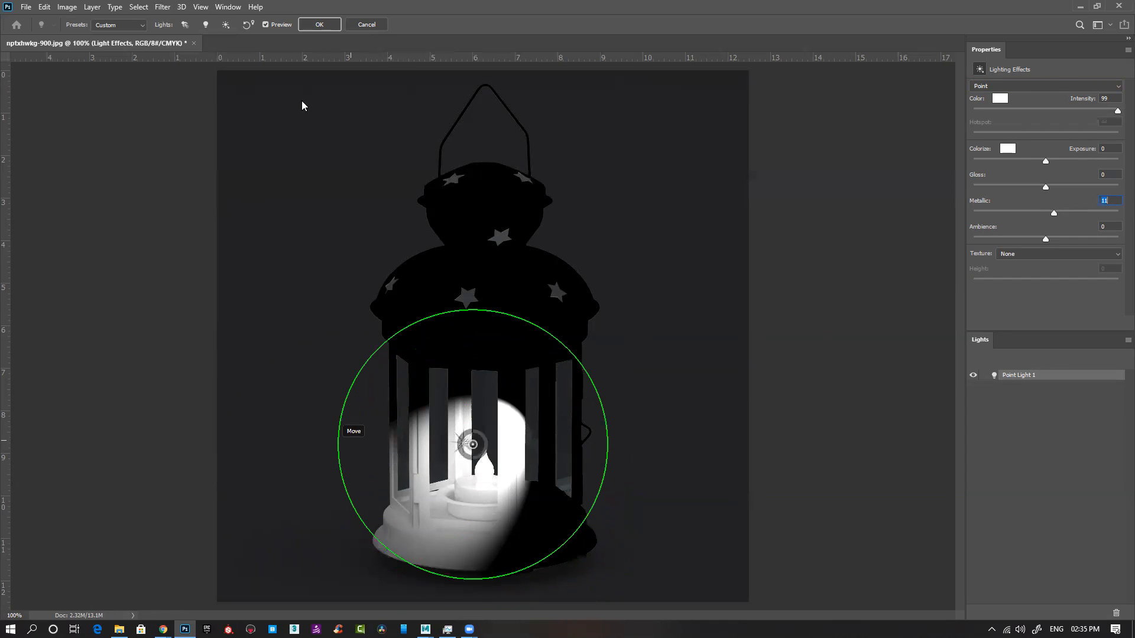
left_click(364, 24)
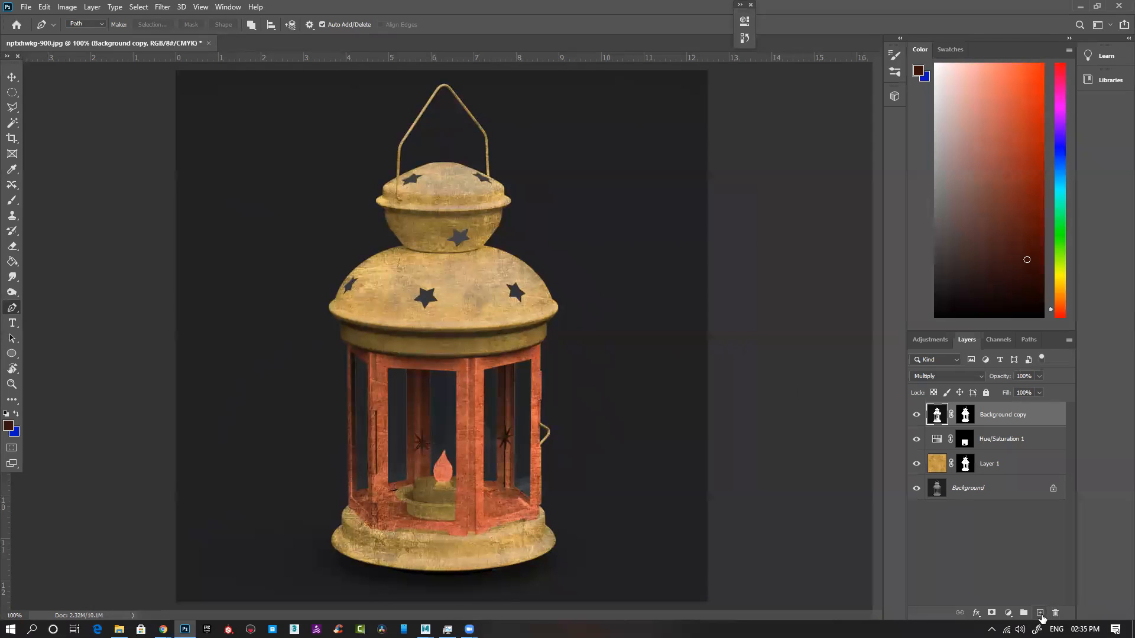
Step: Restart the Lighting Effects filter on the Background copy layer and change the light's type to Point
left_click(141, 7)
mouse_move(162, 8)
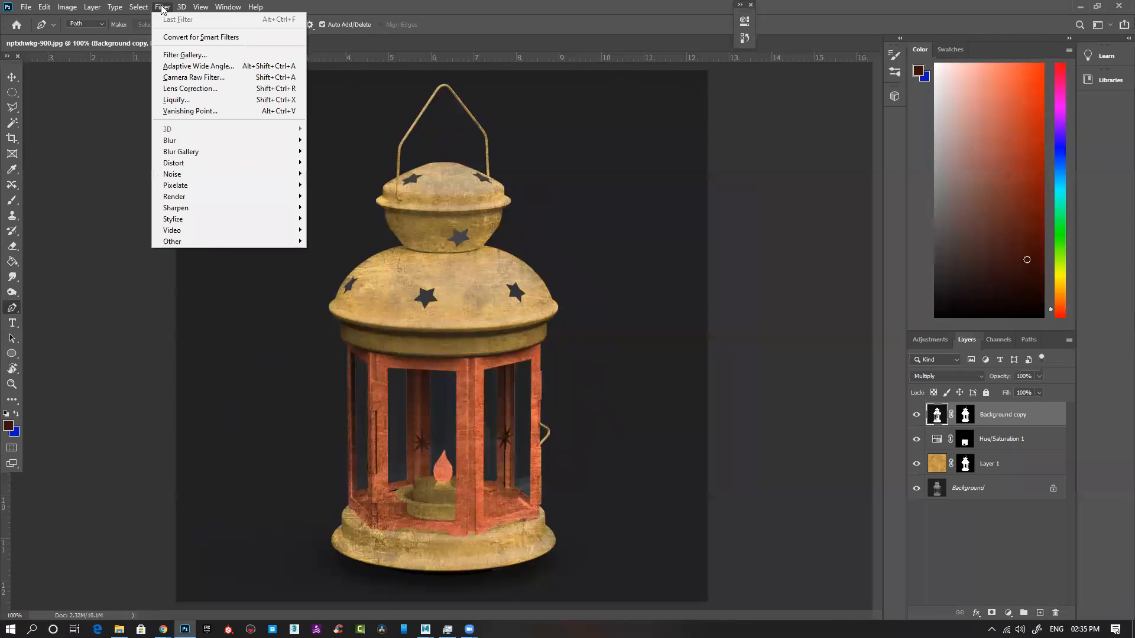
mouse_move(222, 197)
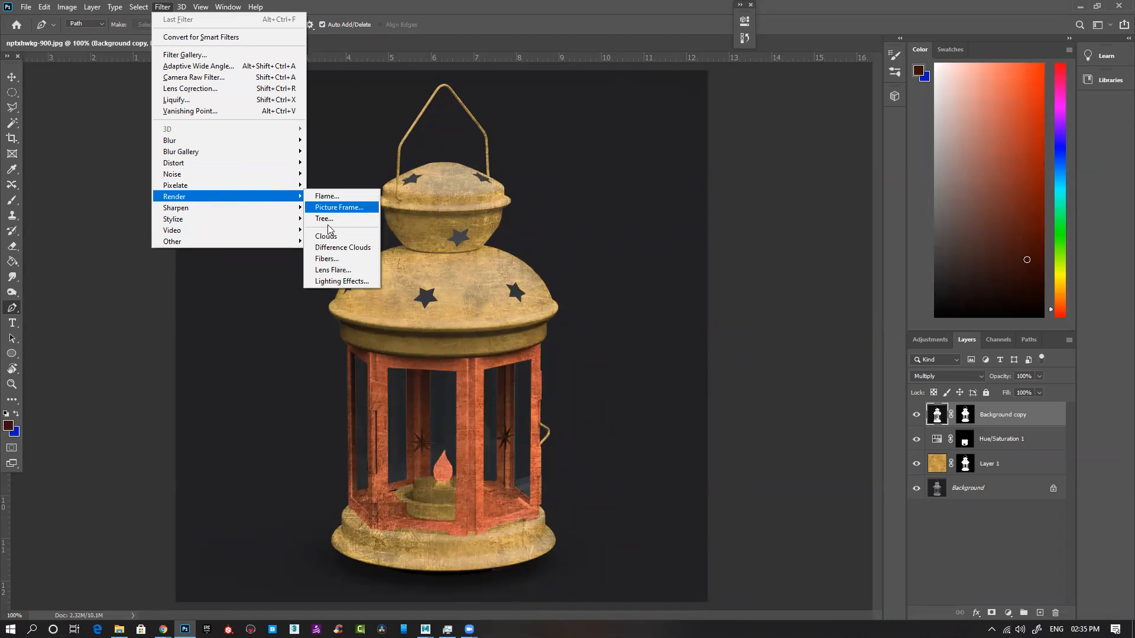
left_click(341, 282)
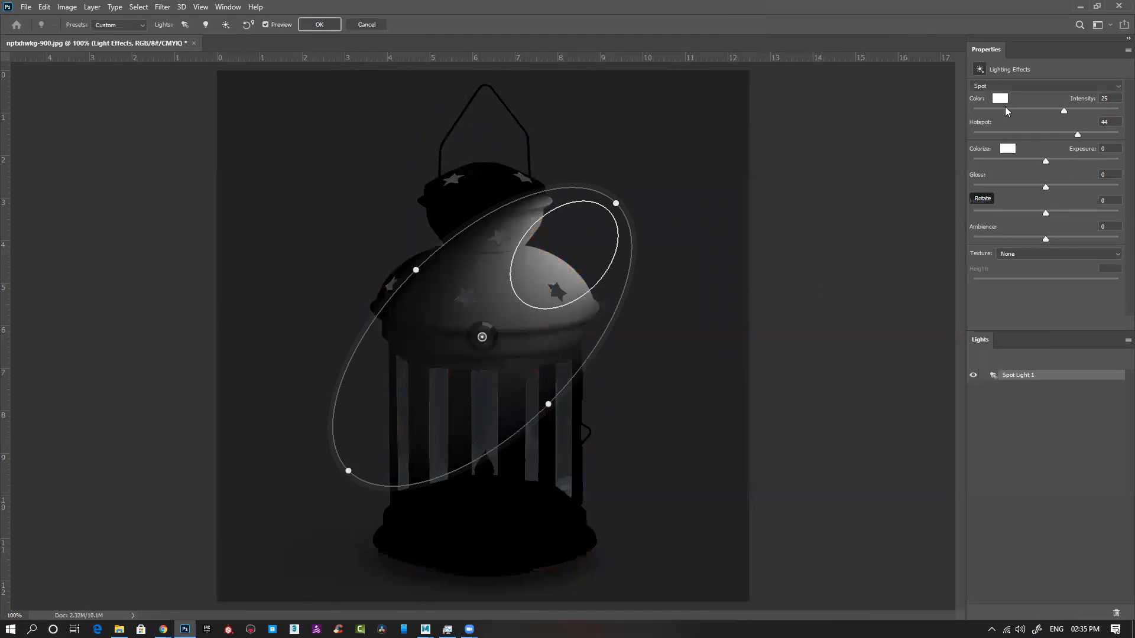
left_click(1012, 85)
left_click(1002, 94)
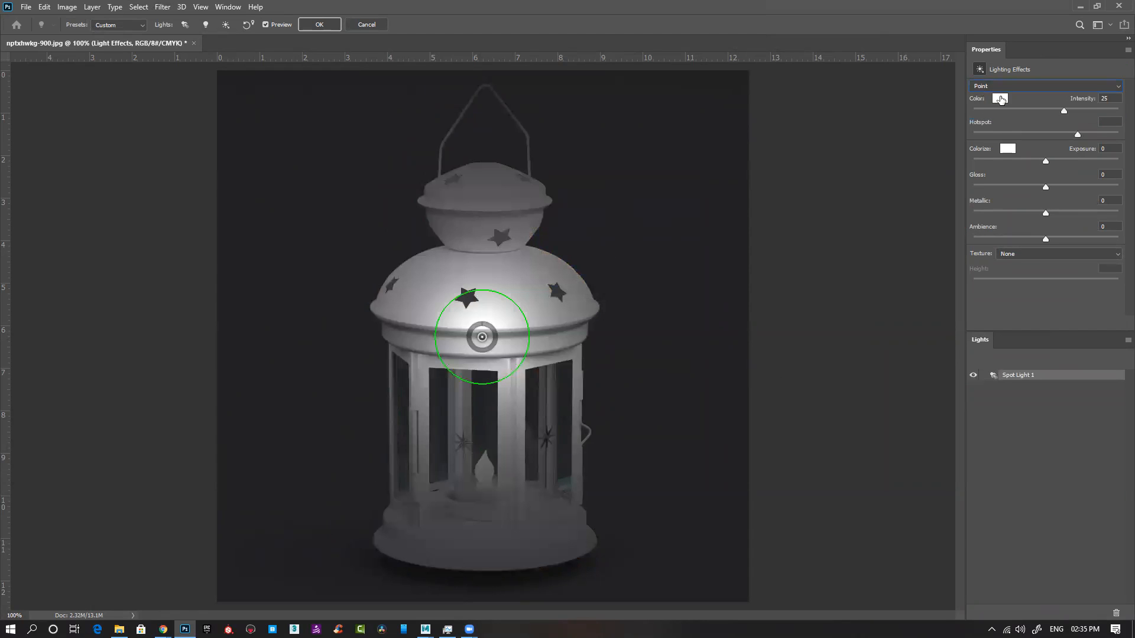
Step: Set the point light's intensity to 27, move it onto the candle flame and apply the filter
left_click_drag(495, 332, 490, 387)
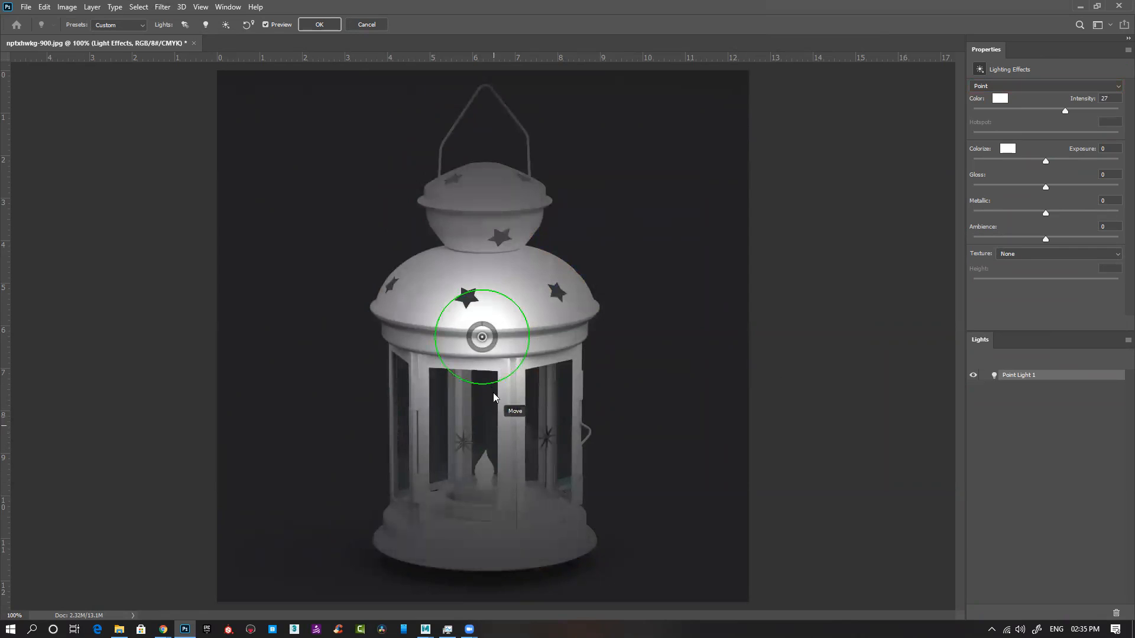
left_click_drag(484, 349, 485, 470)
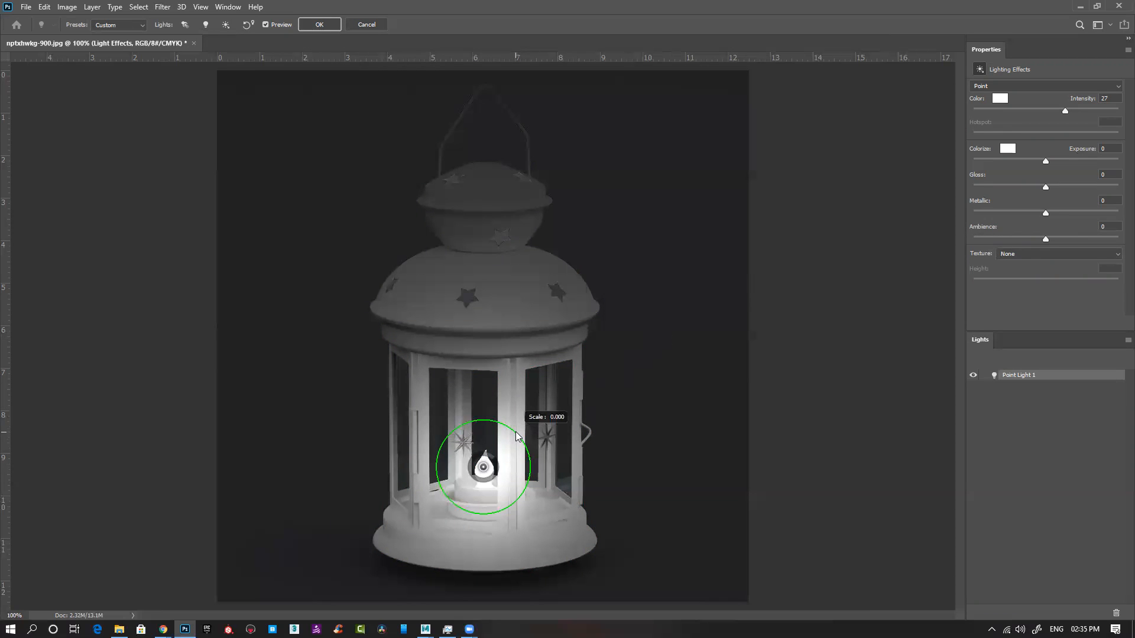
mouse_move(495, 459)
left_mouse_down()
mouse_move(473, 502)
mouse_move(523, 471)
mouse_move(515, 453)
left_mouse_up()
left_click(318, 25)
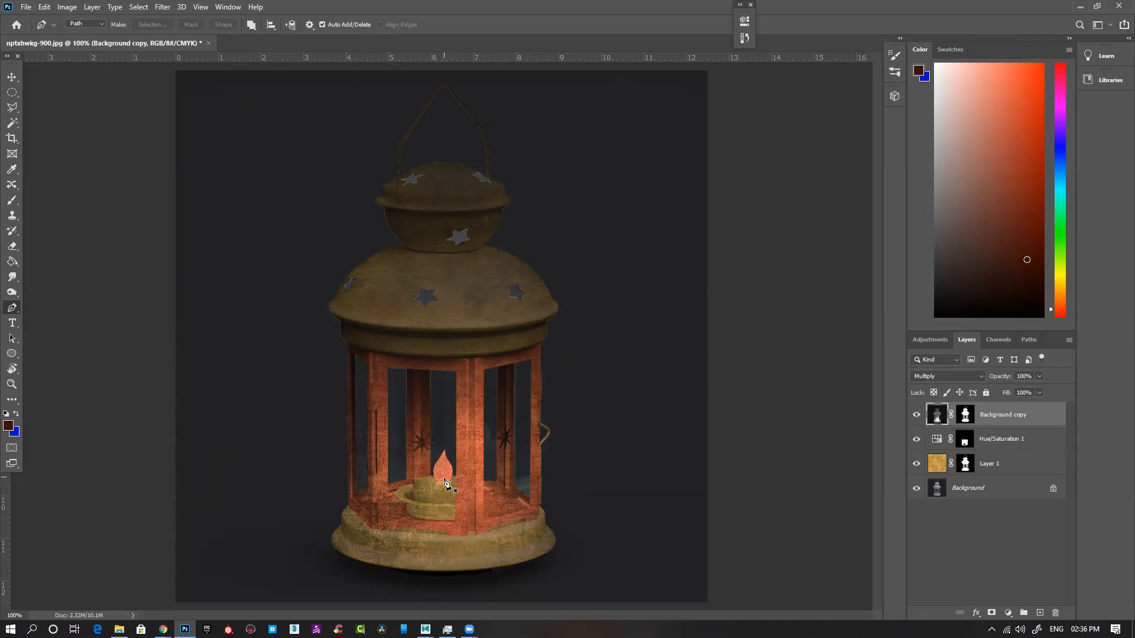
Step: View the Background copy layer on its own, restore the other layers and undo the lighting effect
left_click(917, 415, "alt")
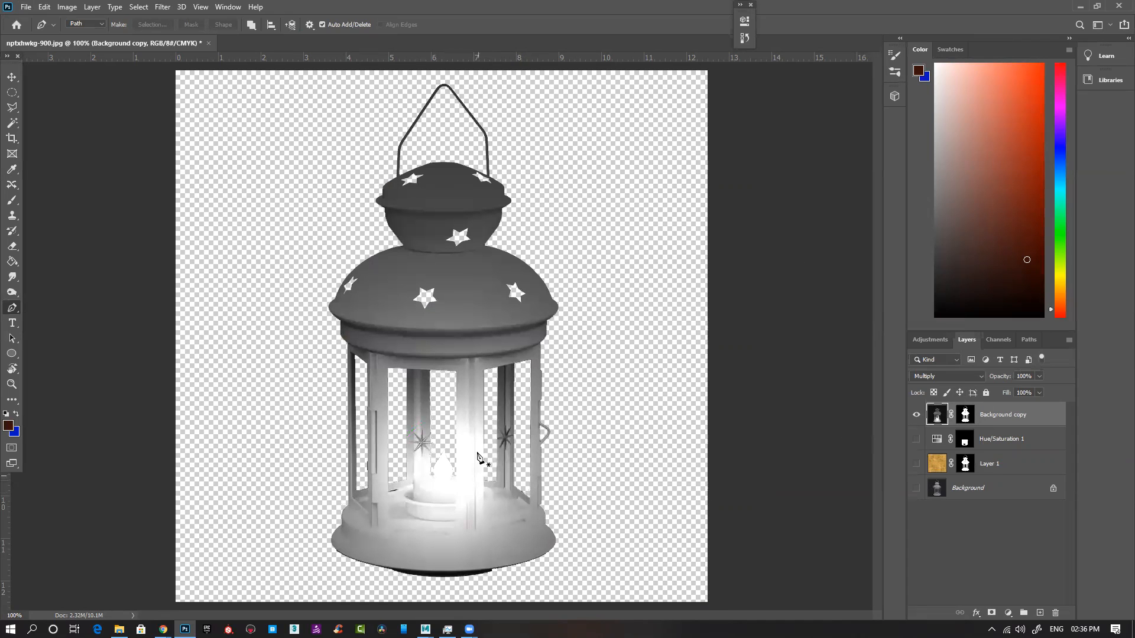
left_click(915, 416, "alt")
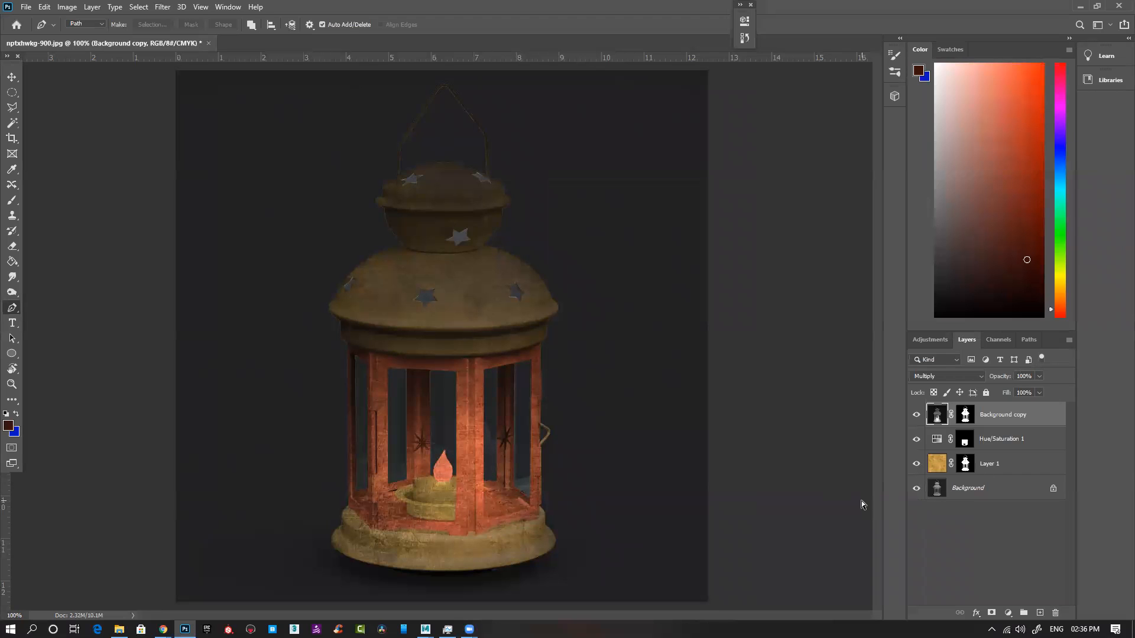
key("ctrl+z")
Step: Select all four layers from Background copy down to Background and stamp them into a new merged layer on top
left_click(1000, 490, "shift")
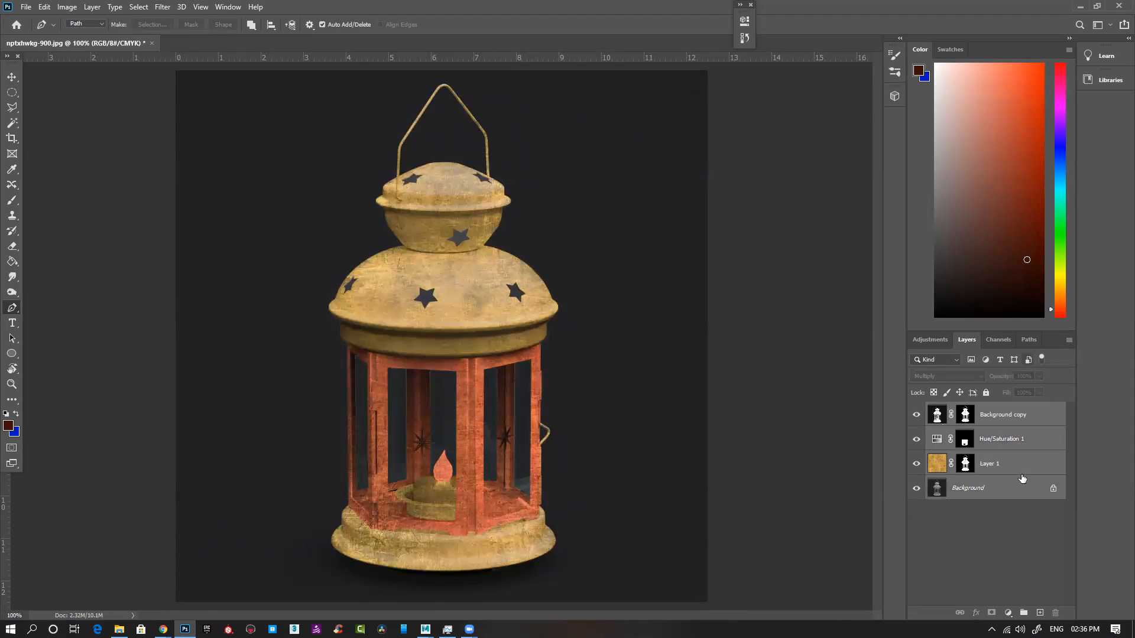
left_click(1015, 461, "shift")
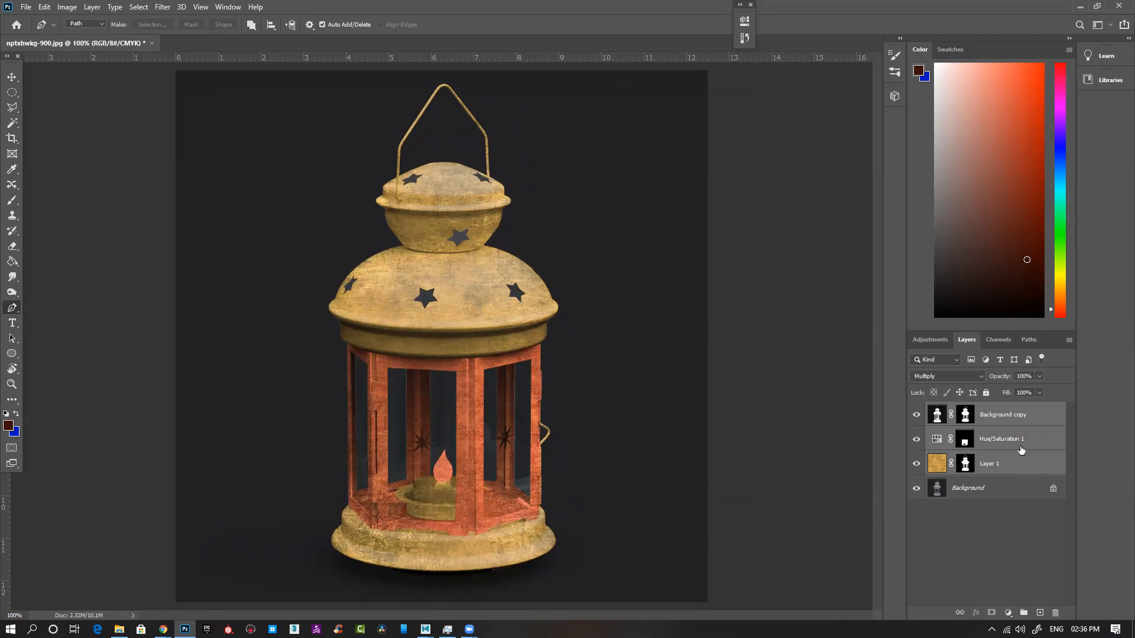
left_click(1017, 484, "shift")
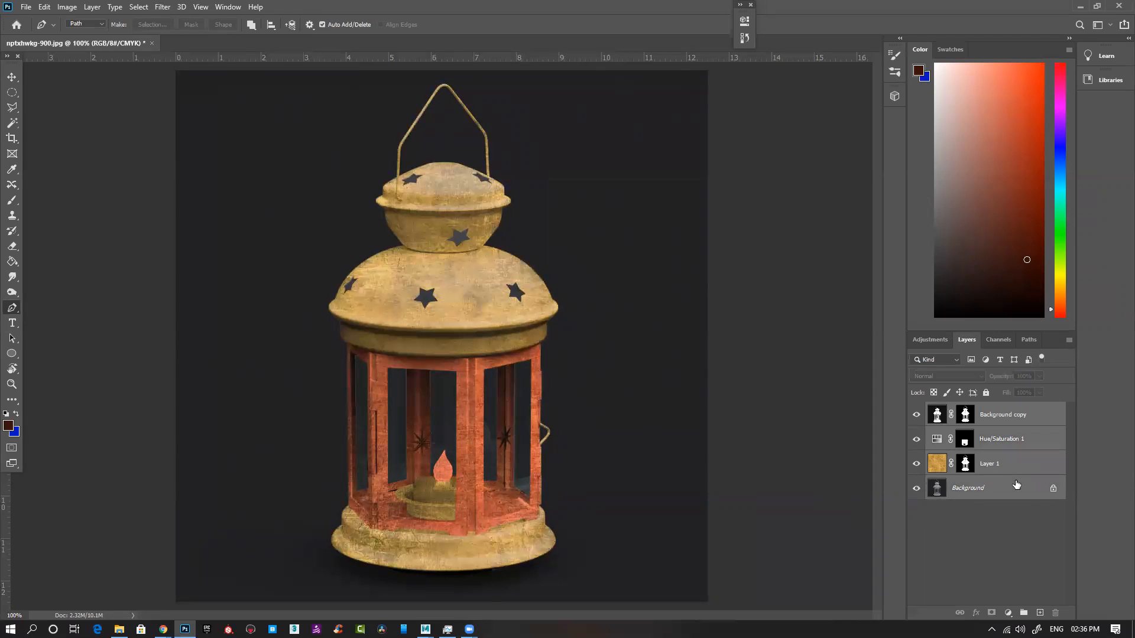
key("ctrl+alt+shift+e")
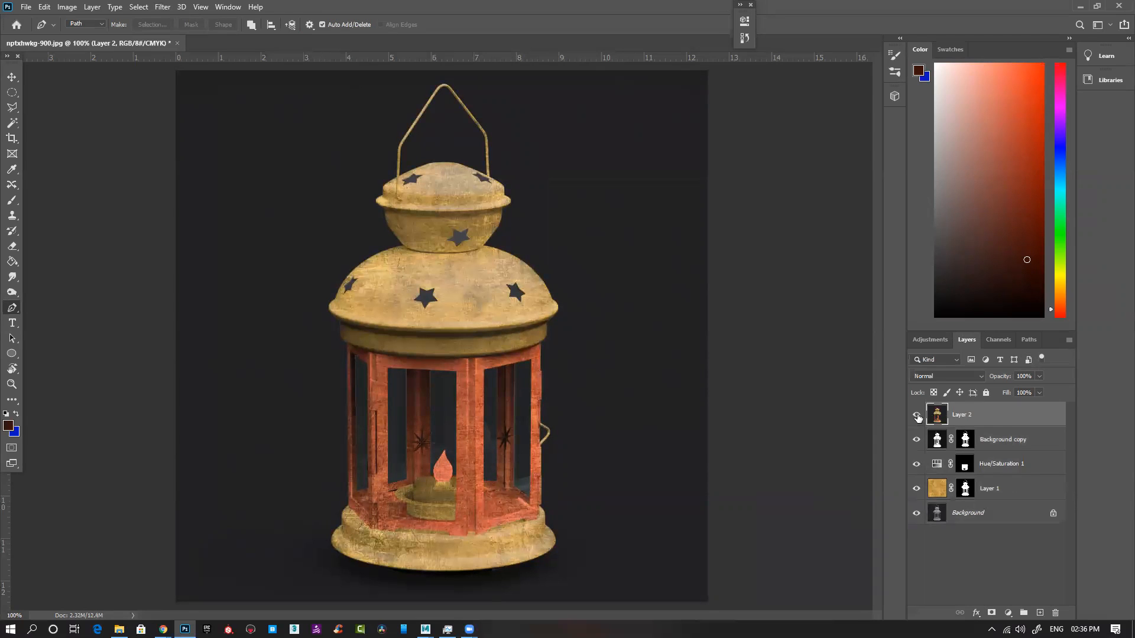
Step: Try the last Lighting Effects filter on the merged Layer 2 and undo it
left_click(181, 7)
mouse_move(162, 7)
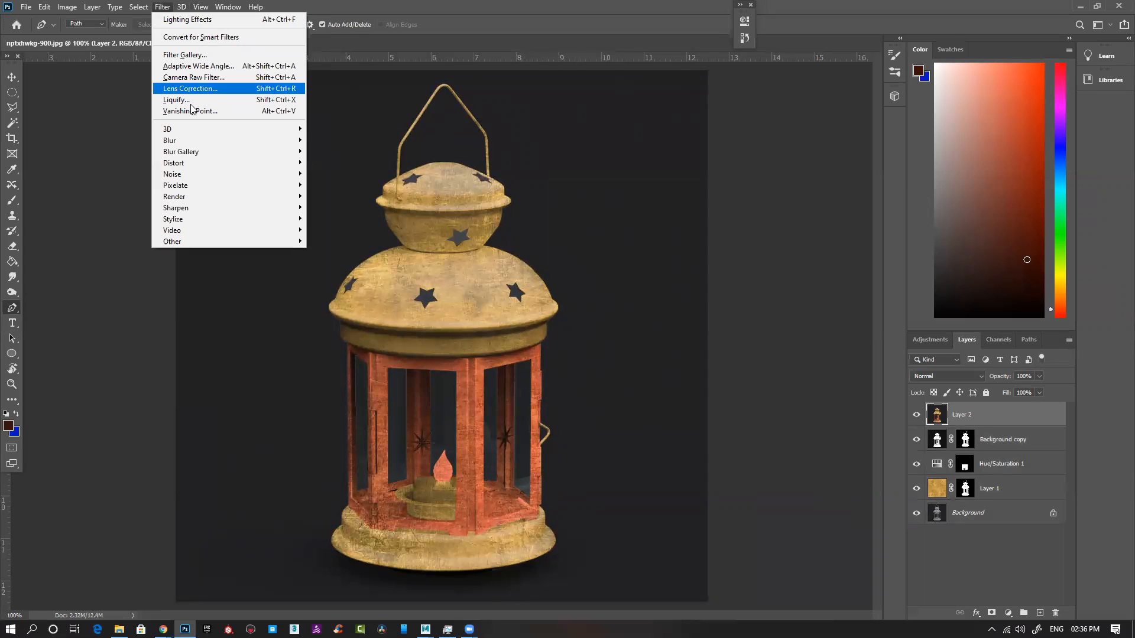
left_click(195, 19)
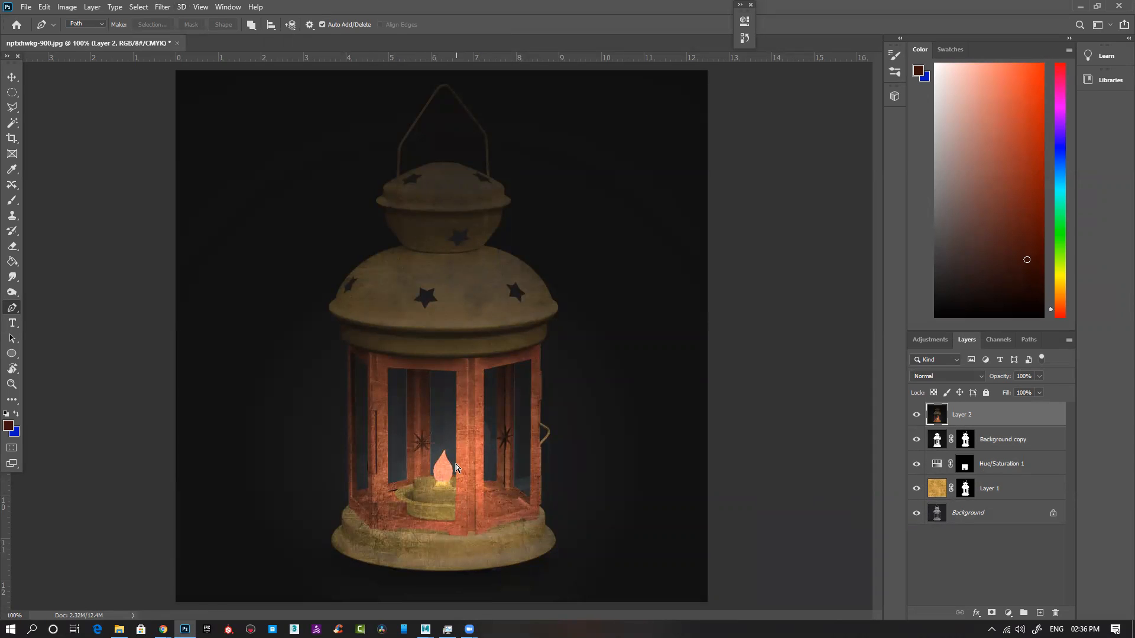
key("ctrl+z")
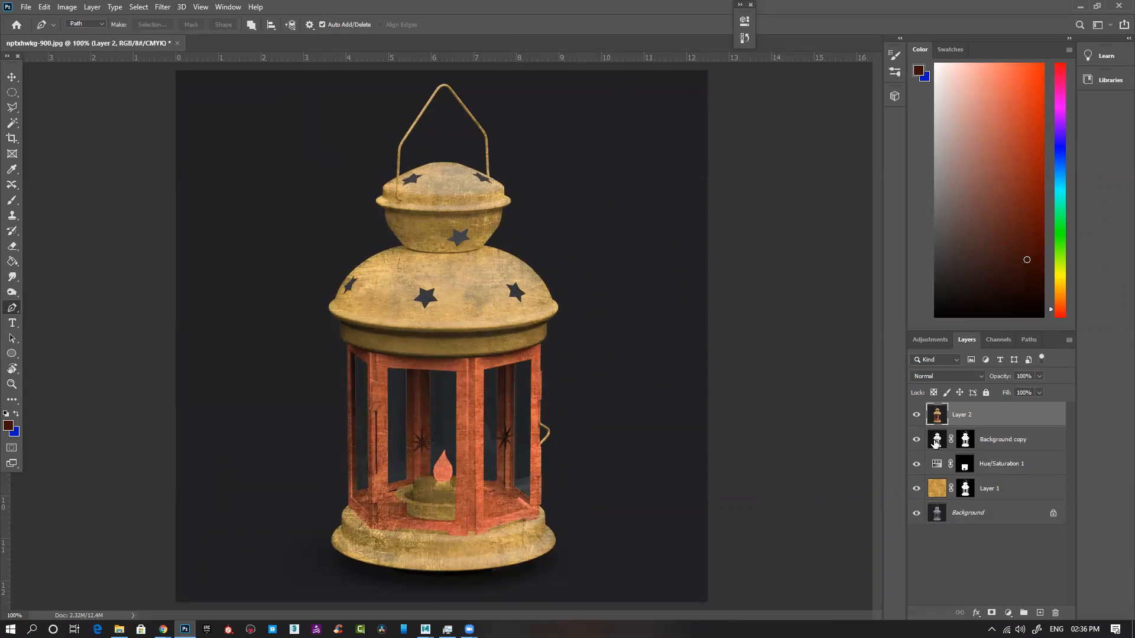
Step: Replace the merged layer with a new empty layer on top and choose a pale yellow foreground colour
left_click(979, 458)
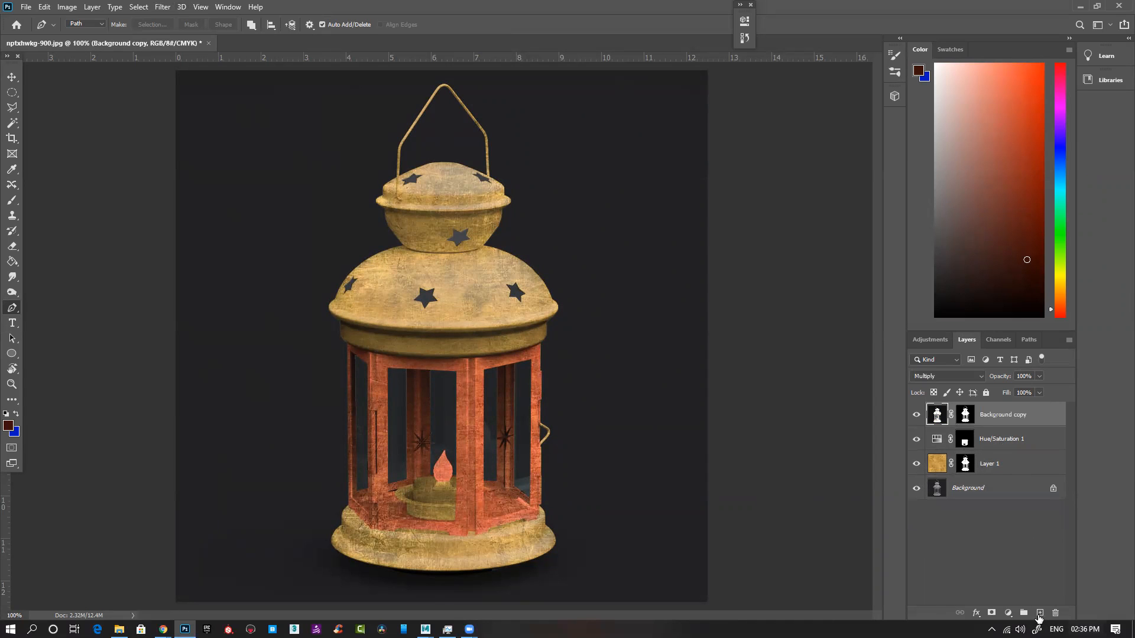
key("ctrl+z")
key("b")
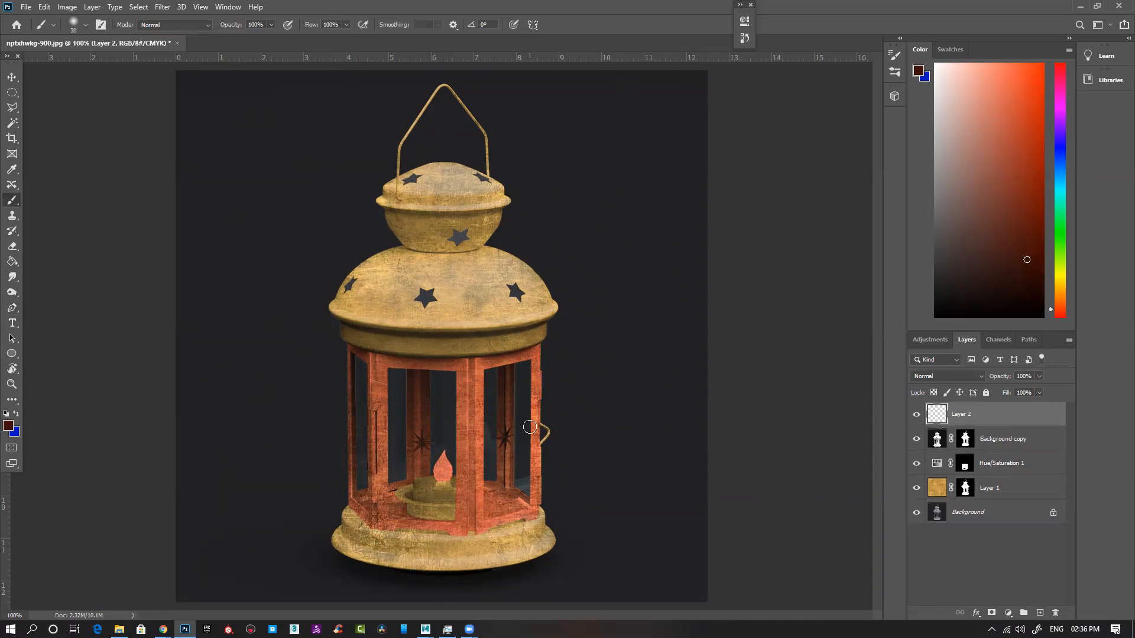
left_click_drag(1062, 243, 1065, 268)
left_click(1010, 83)
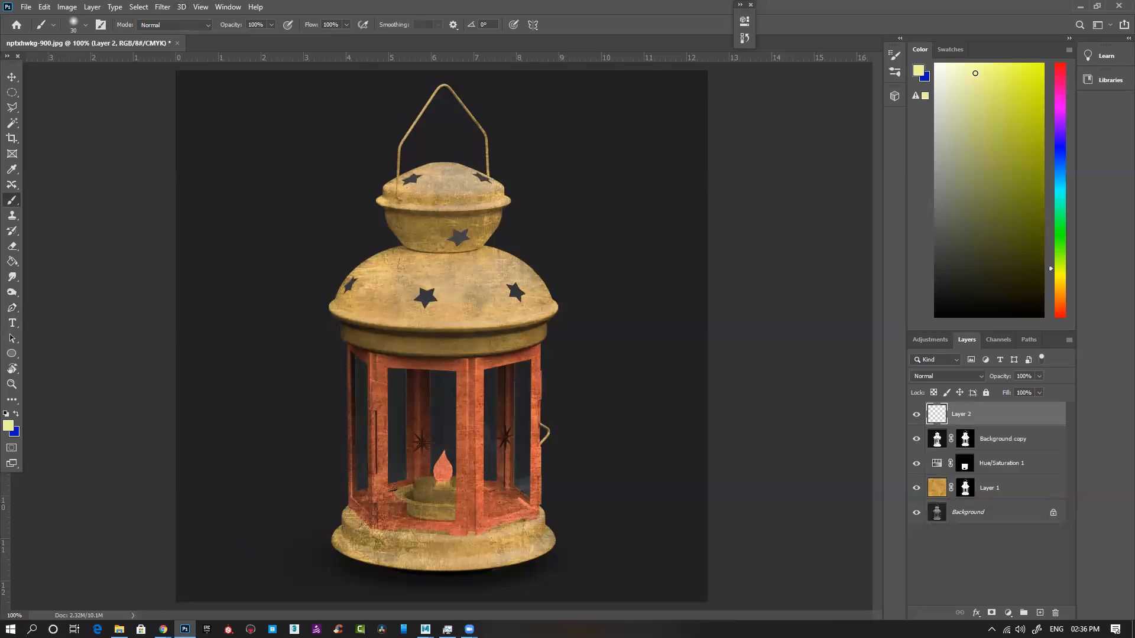
Step: Outline the candle flame with a closed Pen tool path and fill its shape with pale yellow on Layer 2
key("p")
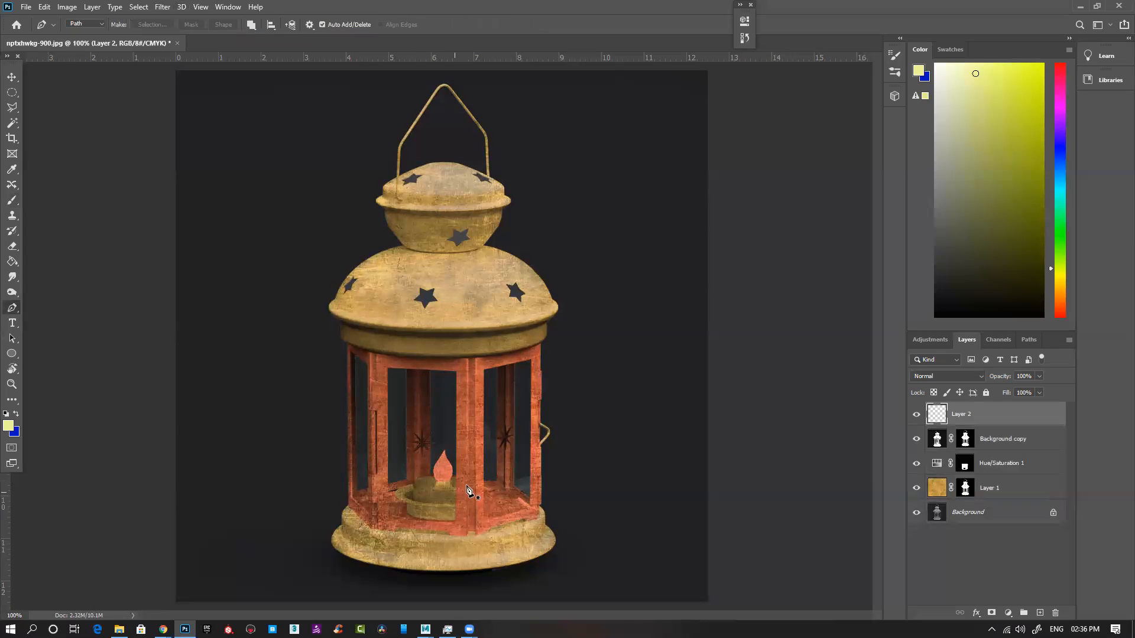
scroll(461, 481, "up", 3)
left_click(390, 358)
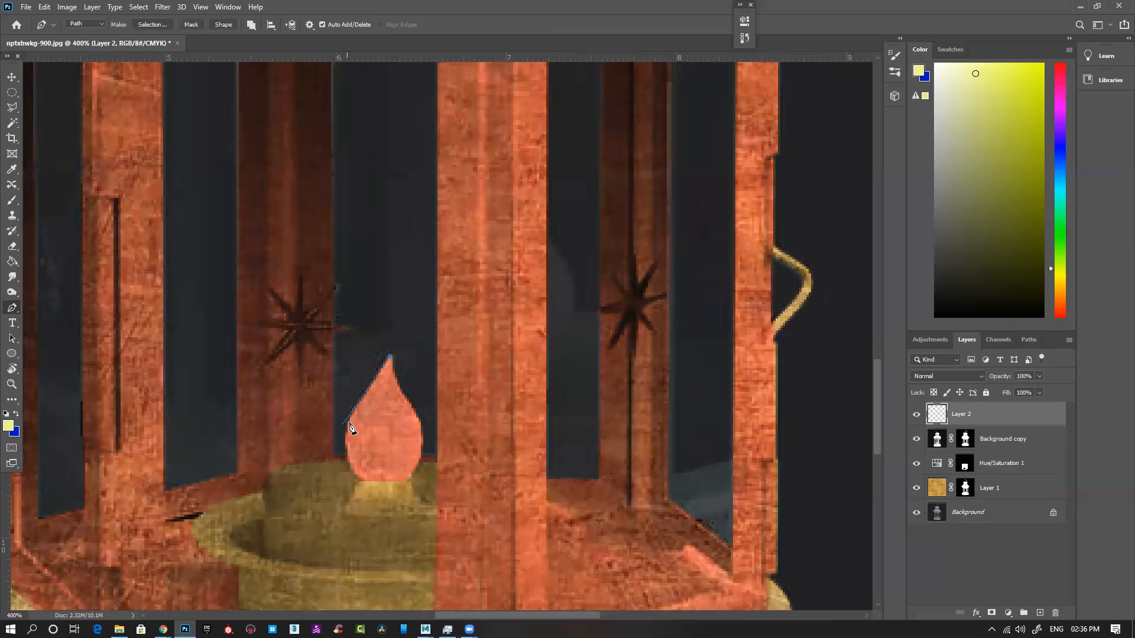
left_click_drag(367, 486, 379, 495)
left_click(362, 481, "alt")
left_click(406, 482)
left_click_drag(423, 430, 417, 411)
left_click(390, 357)
left_click(390, 358)
key("ctrl+Return")
key("alt+BackSpace")
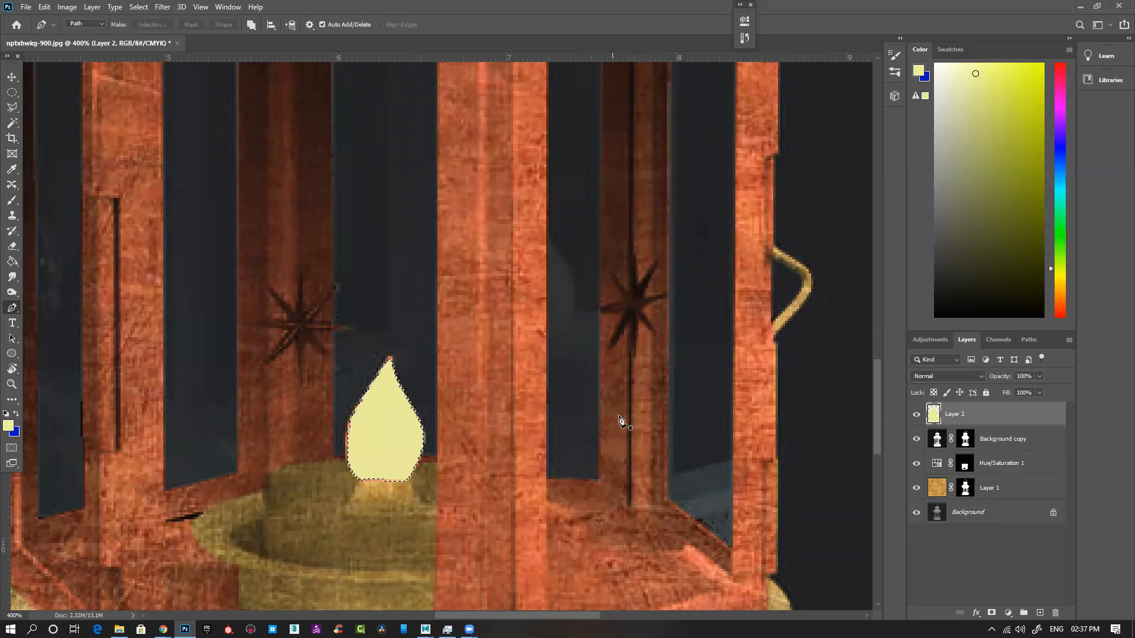
key("ctrl+d")
Step: Give the flame layer an orange Linear Dodge (Add) Outer Glow with 66% opacity, 16% spread and 70 px size
left_click(976, 613)
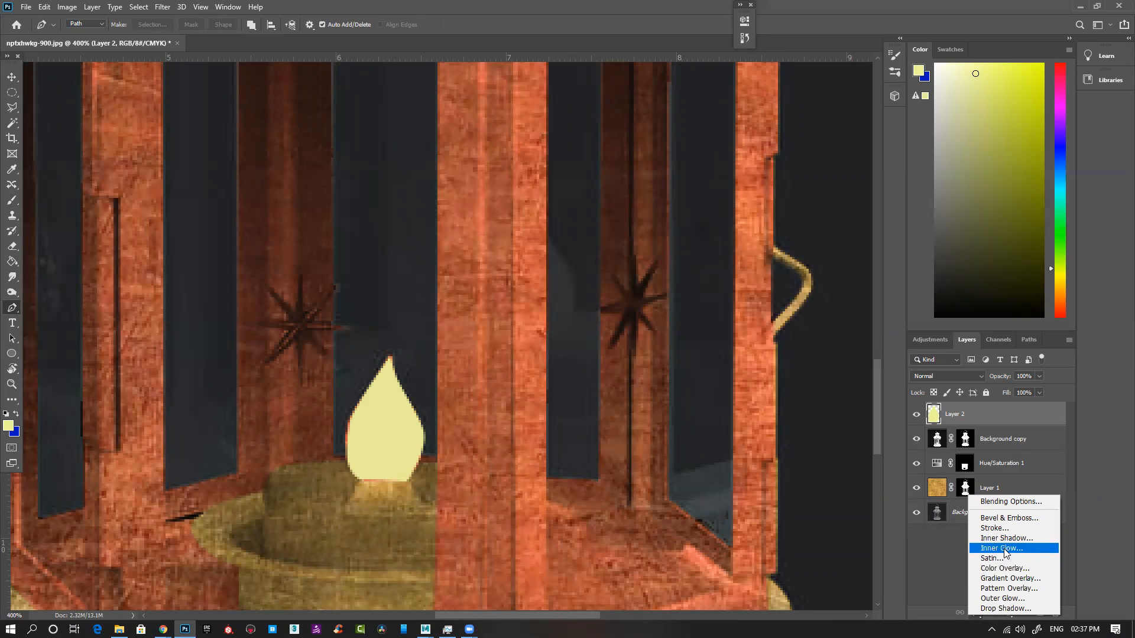
left_click(987, 594)
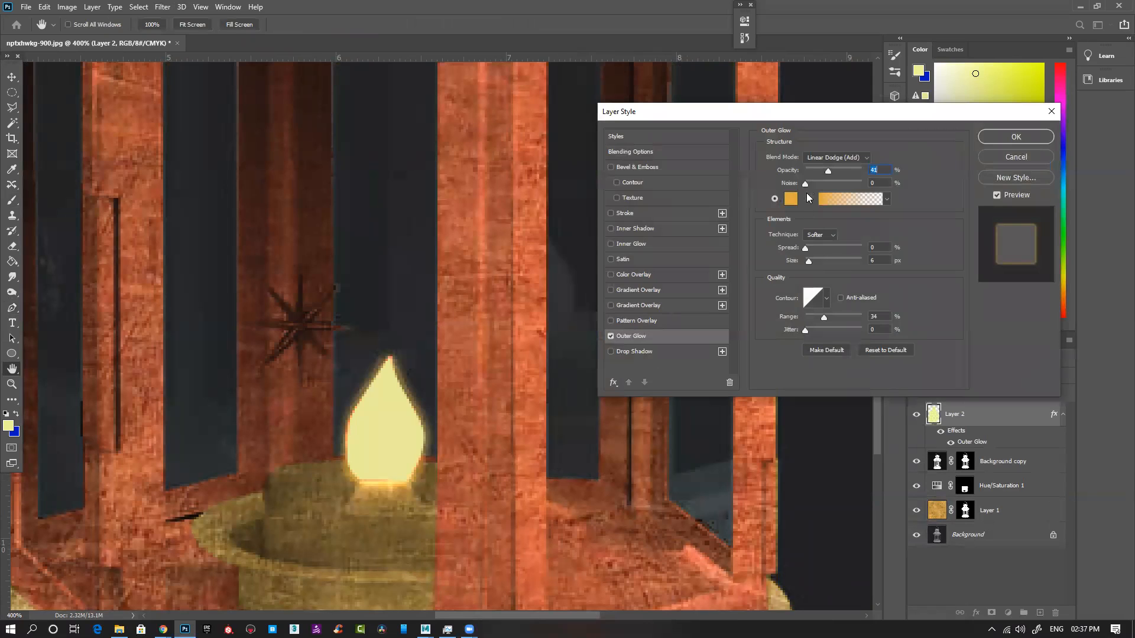
left_click_drag(831, 169, 843, 172)
mouse_move(807, 247)
left_mouse_down()
mouse_move(868, 244)
mouse_move(814, 255)
left_mouse_up()
key("ctrl+minus")
key("ctrl+minus")
key("ctrl+minus")
key("ctrl+minus")
key("ctrl+minus")
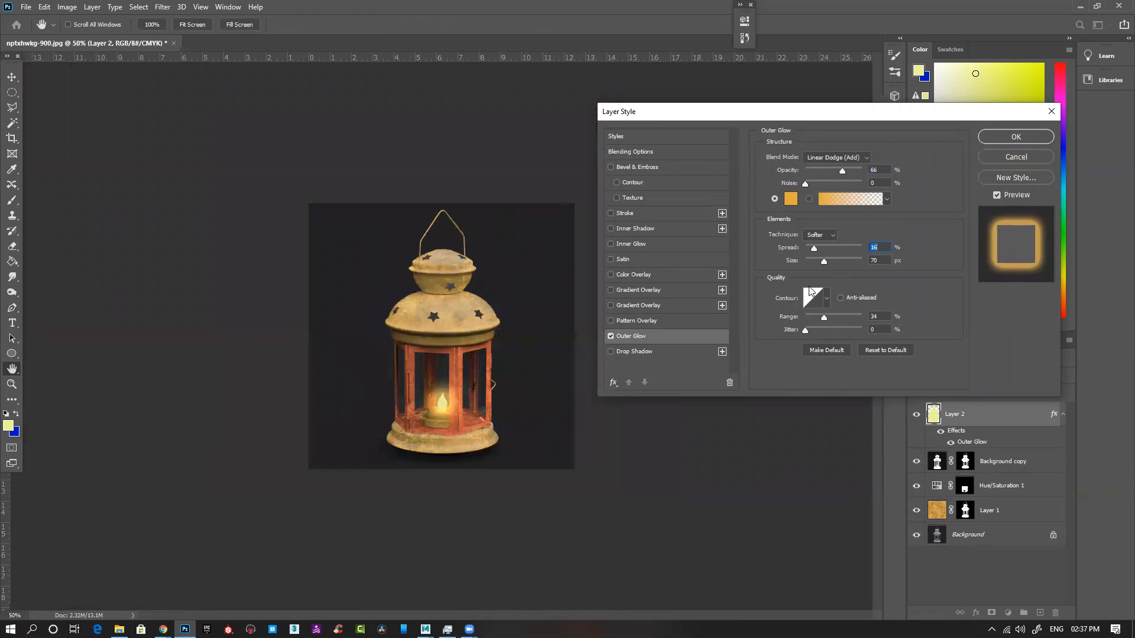
left_click(1016, 136)
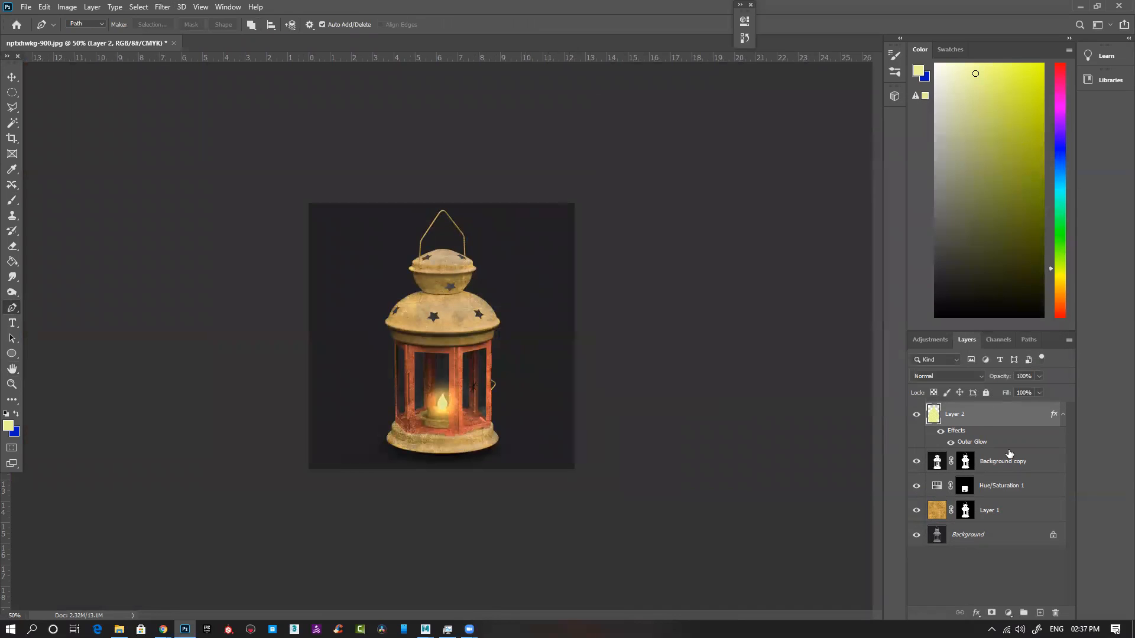
Step: Compare the lantern with and without the glowing flame layer and inspect the glow up close
left_click(917, 416)
left_click(917, 417)
left_click(917, 417)
left_click(917, 417)
key("ctrl+1")
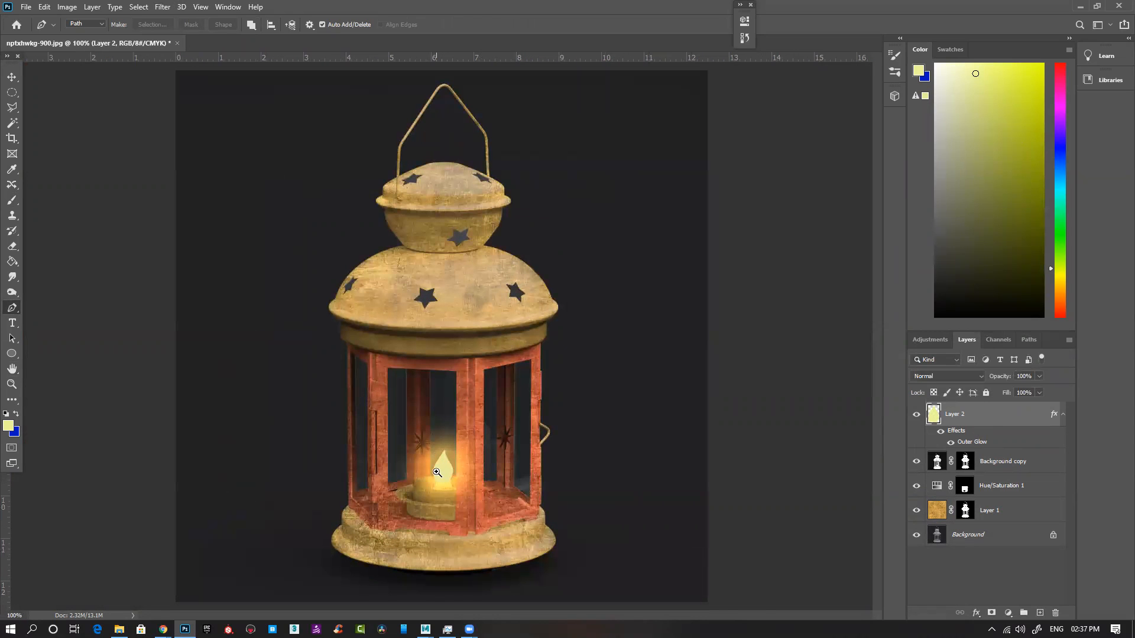
left_click(437, 472, "ctrl")
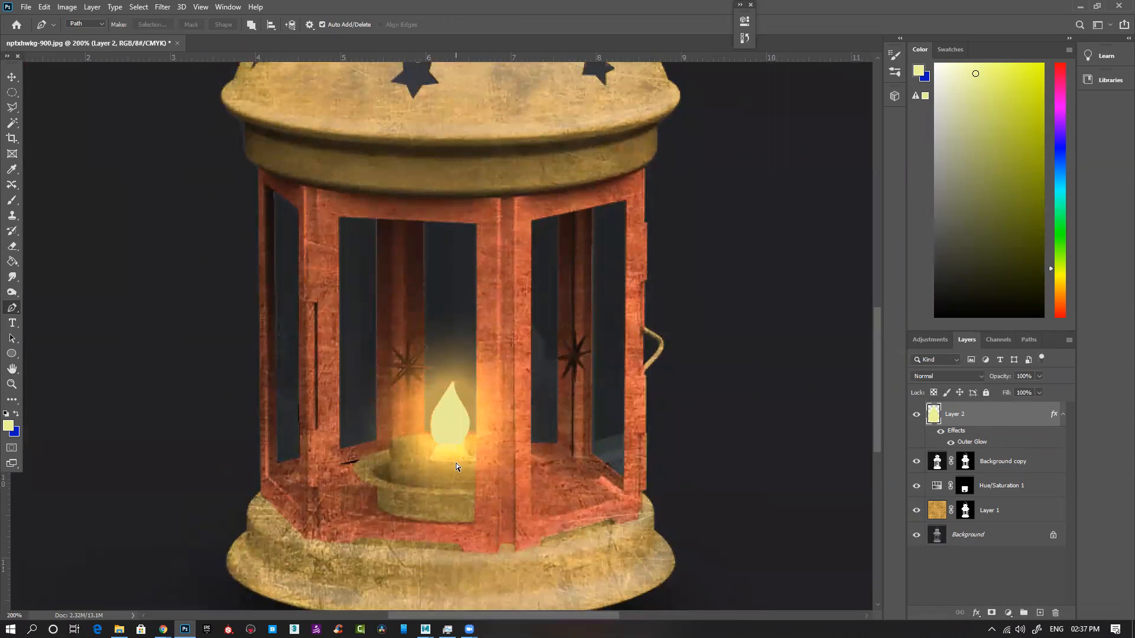
key("ctrl+minus")
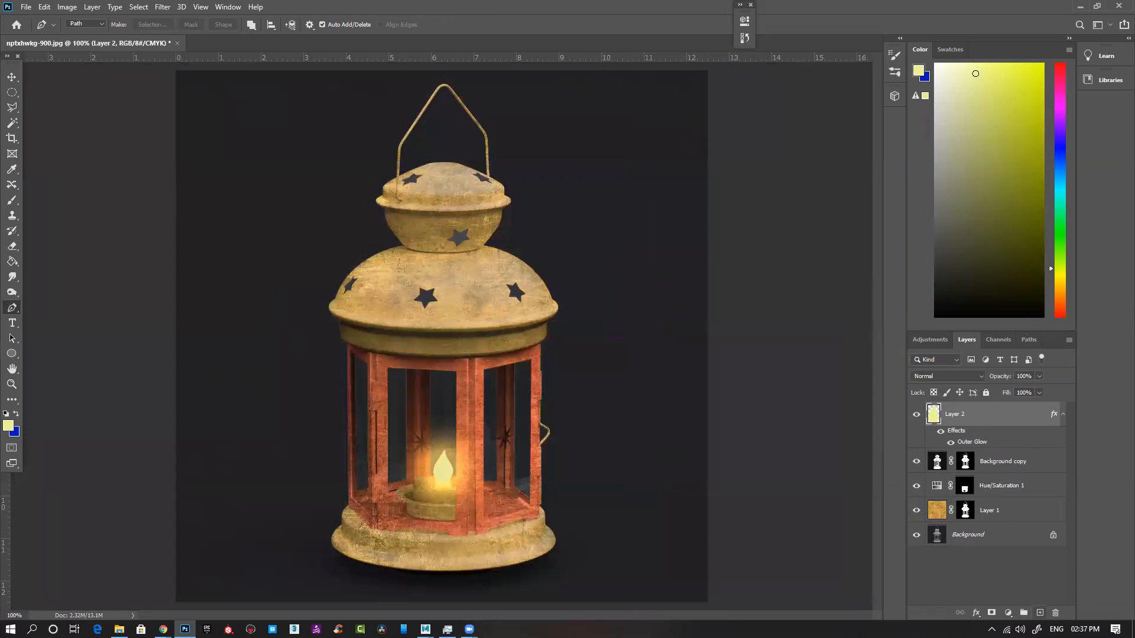
Step: Add a new layer in Multiply mode above the flame and reset the brush colours to default black and white
key("ctrl+shift+alt+n")
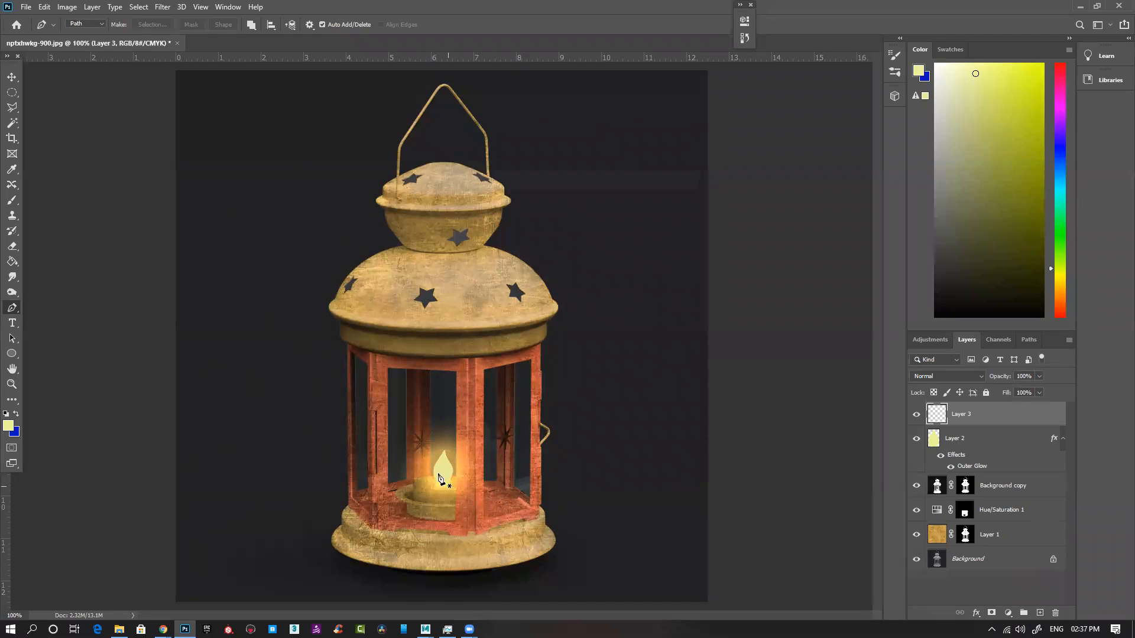
key("b")
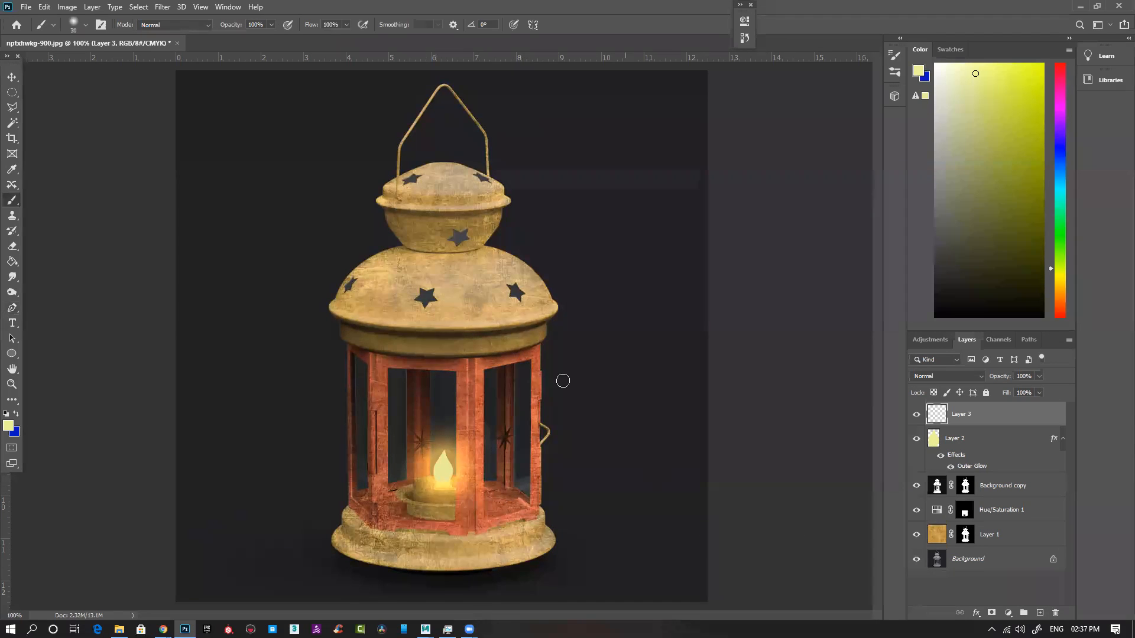
right_click(525, 322)
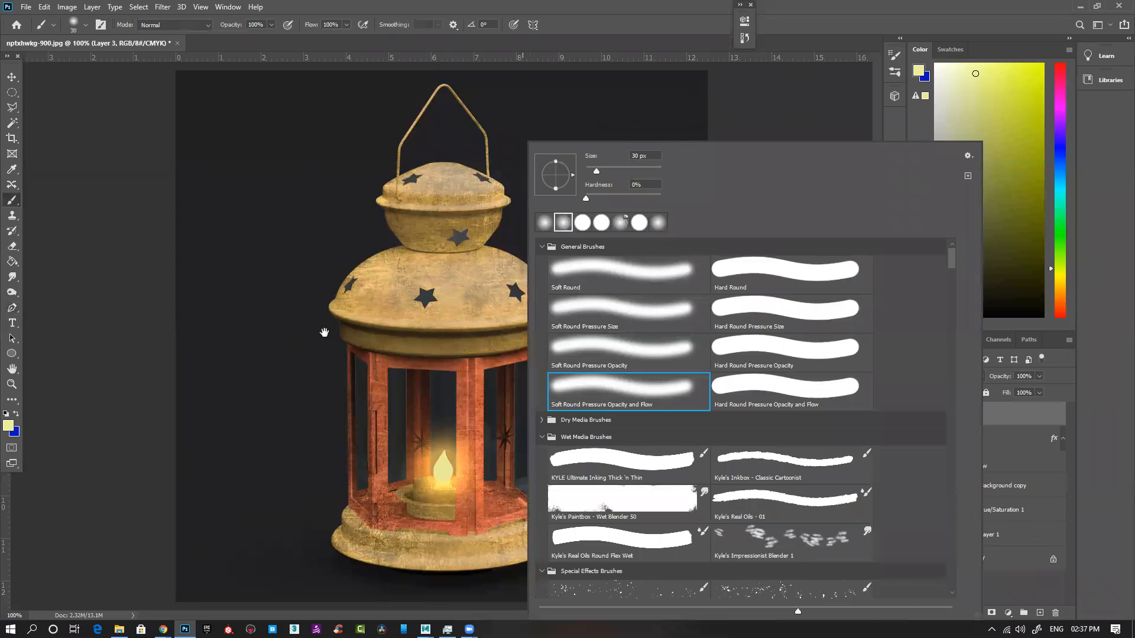
left_click(325, 332)
left_click(451, 520)
left_click_drag(469, 535, 508, 447)
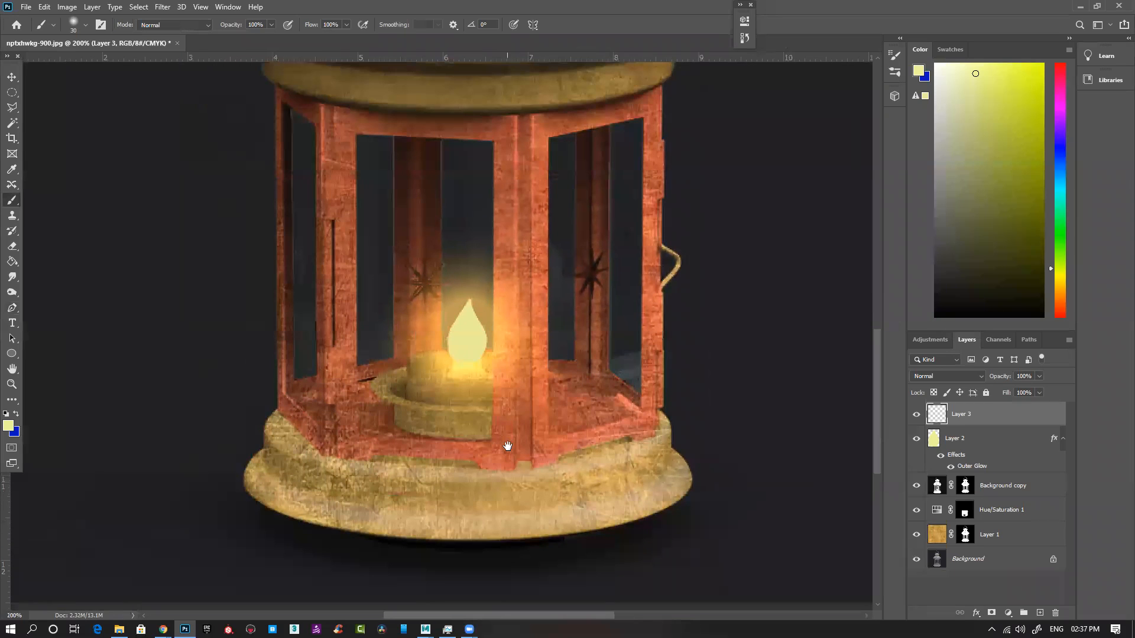
left_click(958, 375)
left_click(931, 366)
left_click(15, 431)
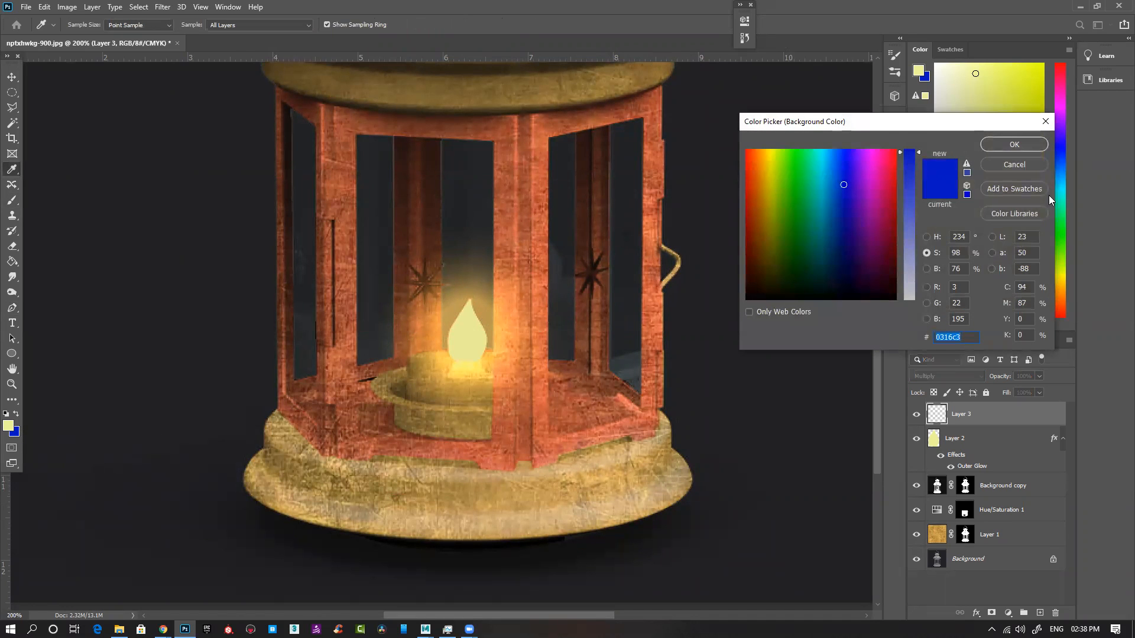
left_click(1014, 166)
key("d")
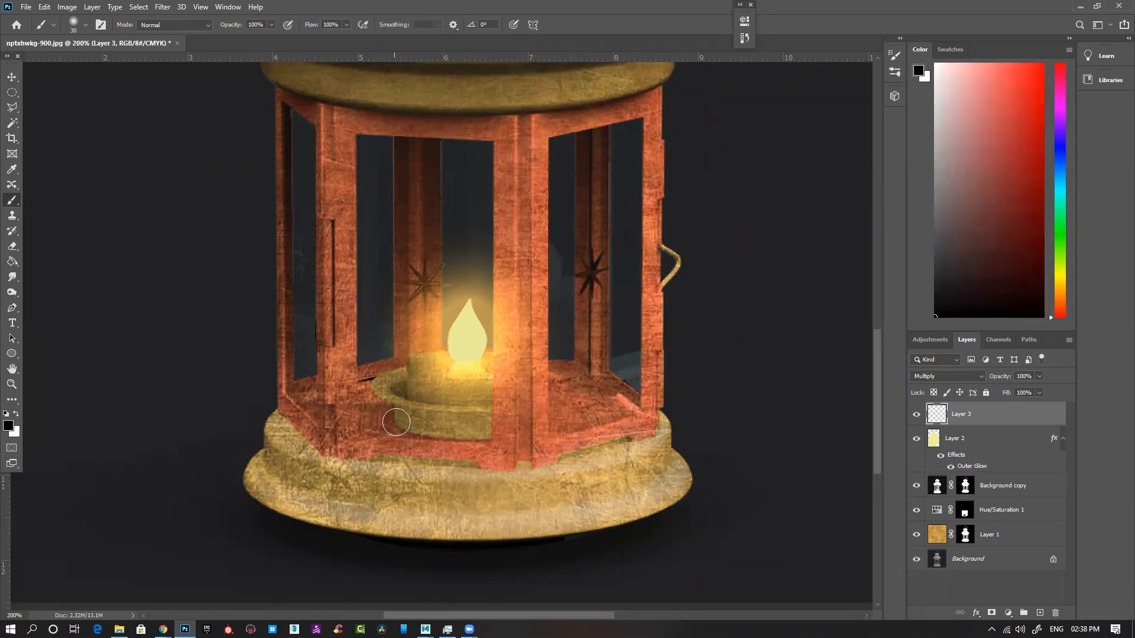
Step: Paint soft black shadows on the candle holder on the Multiply layer, and delete that layer
key("bracketleft")
key("bracketleft")
mouse_move(388, 419)
left_mouse_down()
mouse_move(446, 442)
mouse_move(489, 441)
left_mouse_up()
left_click_drag(412, 437, 484, 442)
mouse_move(420, 417)
left_mouse_down()
mouse_move(489, 420)
mouse_move(415, 413)
mouse_move(486, 422)
mouse_move(484, 436)
mouse_move(389, 423)
mouse_move(477, 423)
mouse_move(396, 407)
mouse_move(483, 421)
mouse_move(485, 437)
mouse_move(428, 428)
mouse_move(396, 421)
mouse_move(490, 425)
left_mouse_up()
key("bracketleft")
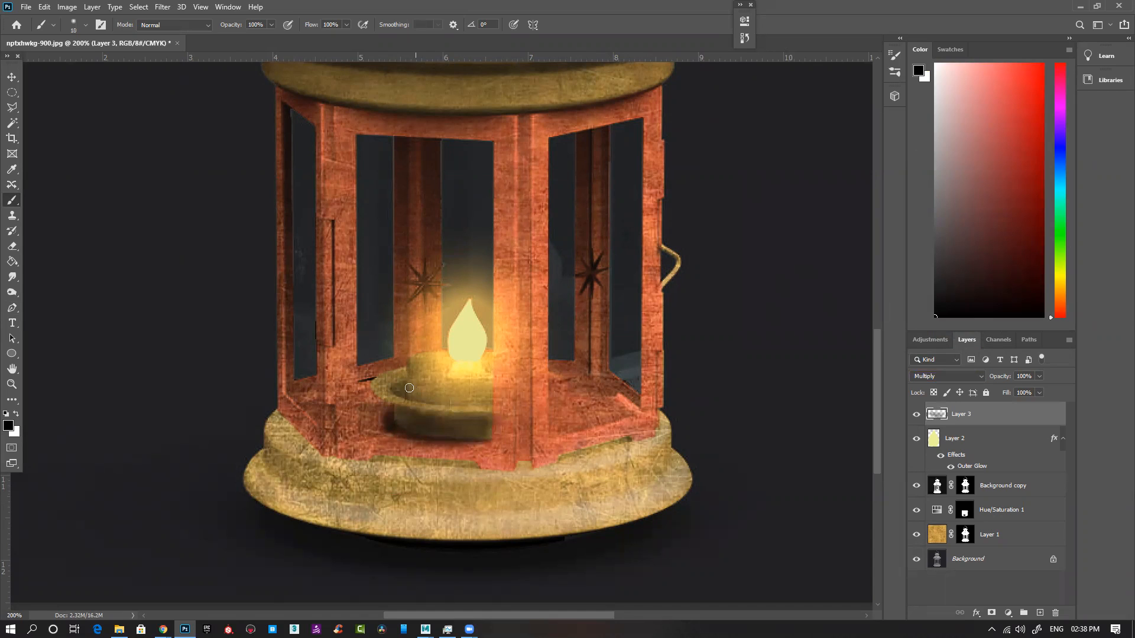
left_click_drag(435, 380, 493, 384)
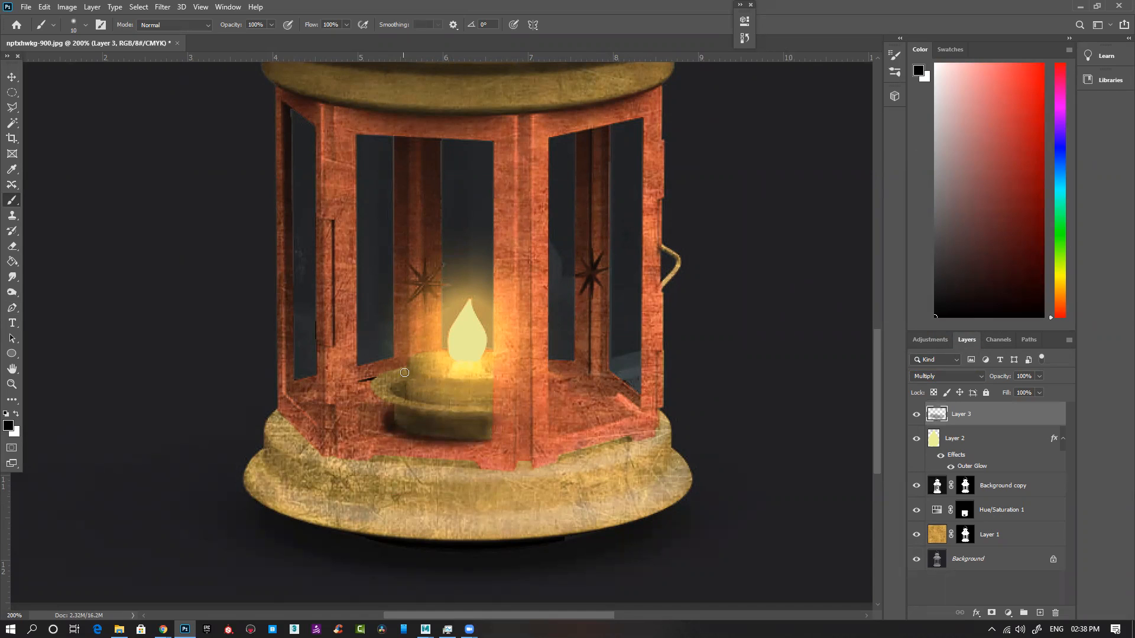
left_click_drag(402, 393, 496, 400)
key("bracketright")
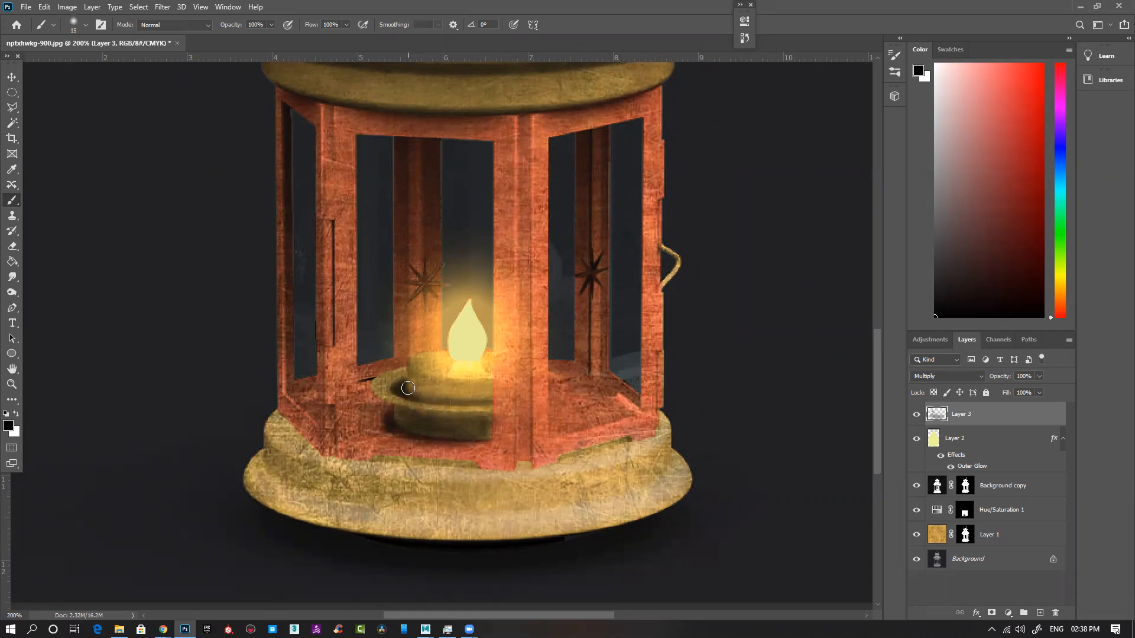
left_click_drag(408, 387, 501, 400)
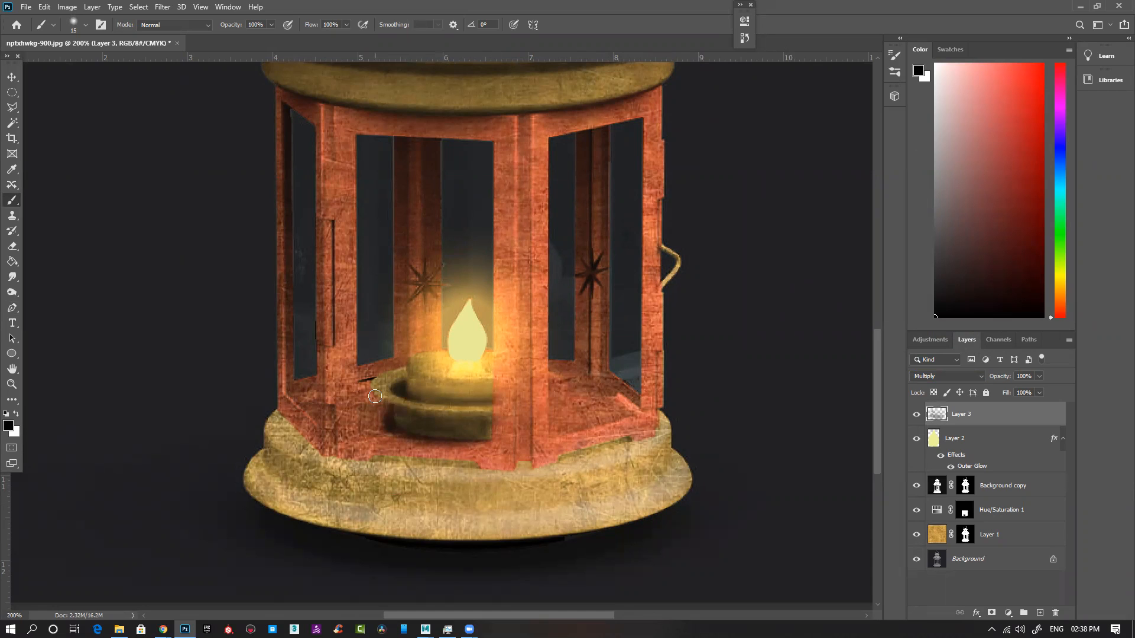
left_click_drag(410, 412, 469, 420)
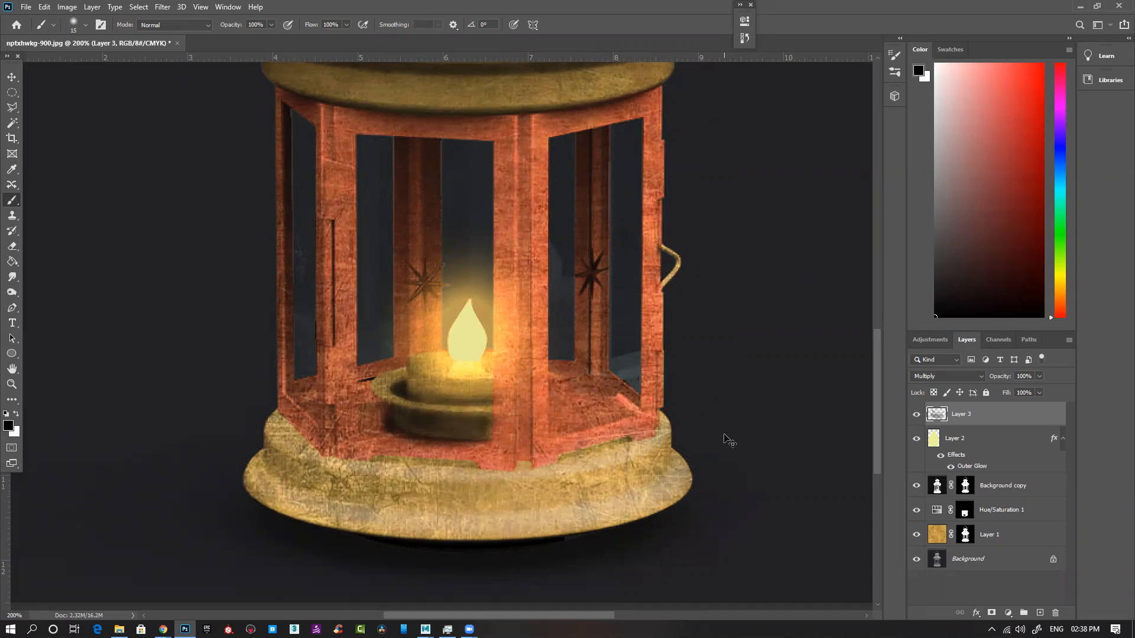
key("Delete")
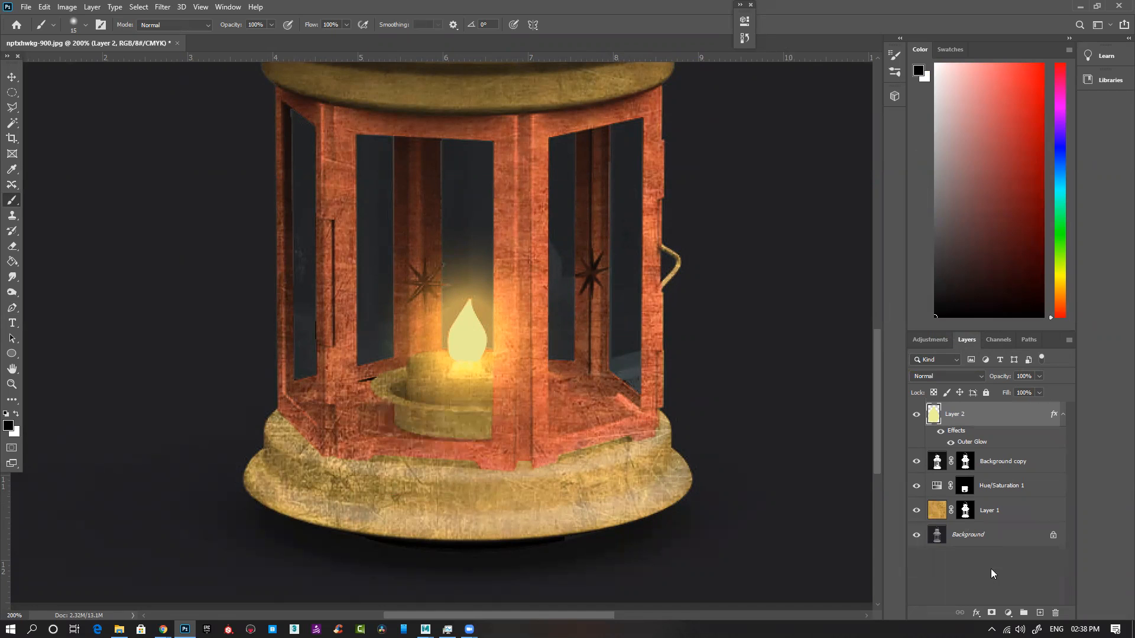
Step: Add a strongly darkening Levels adjustment layer above the flame layer and invert its mask to black
left_click(1008, 614)
left_click(1048, 450)
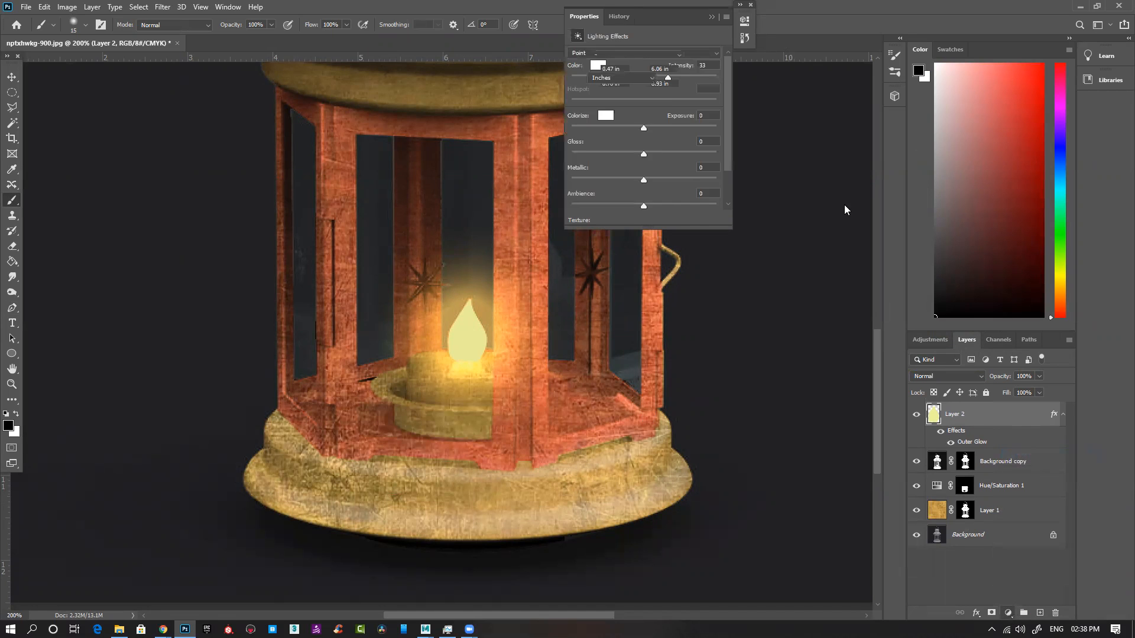
left_click_drag(589, 142, 692, 141)
left_click(712, 17)
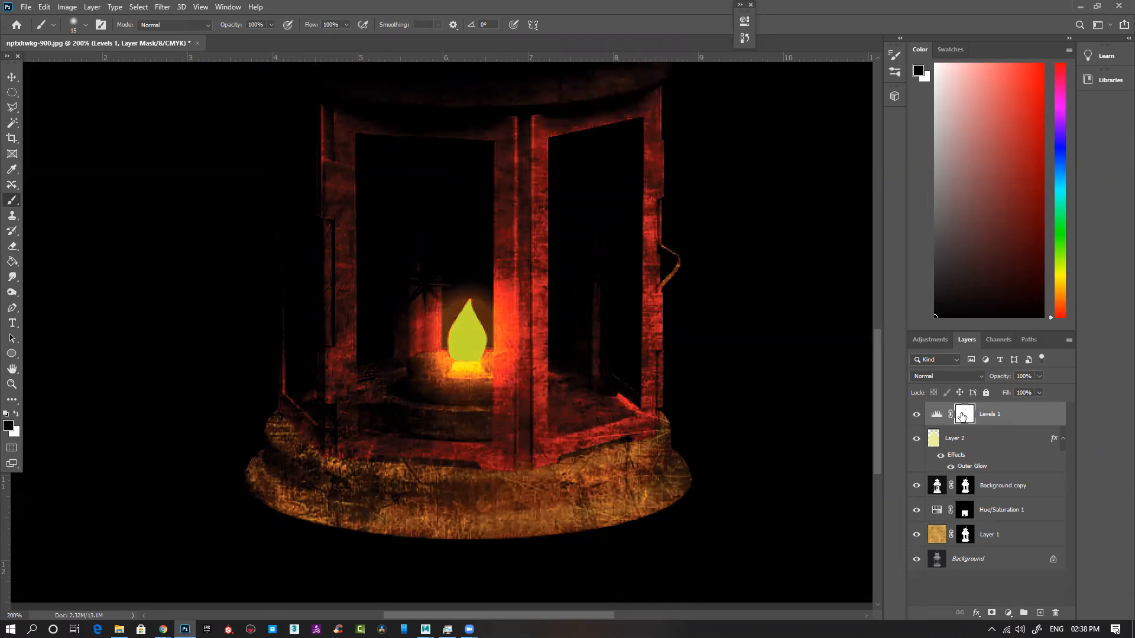
key("ctrl+i")
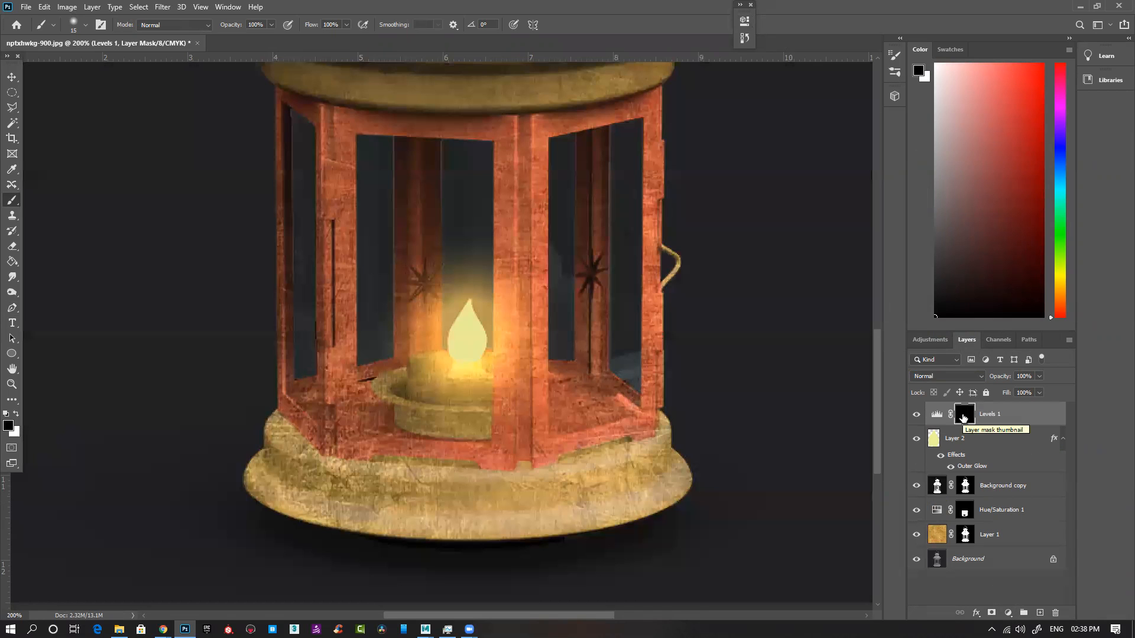
Step: Paint white with a small soft brush on the Levels mask to shade the candle and its holder
left_click_drag(462, 406, 463, 405)
key("x")
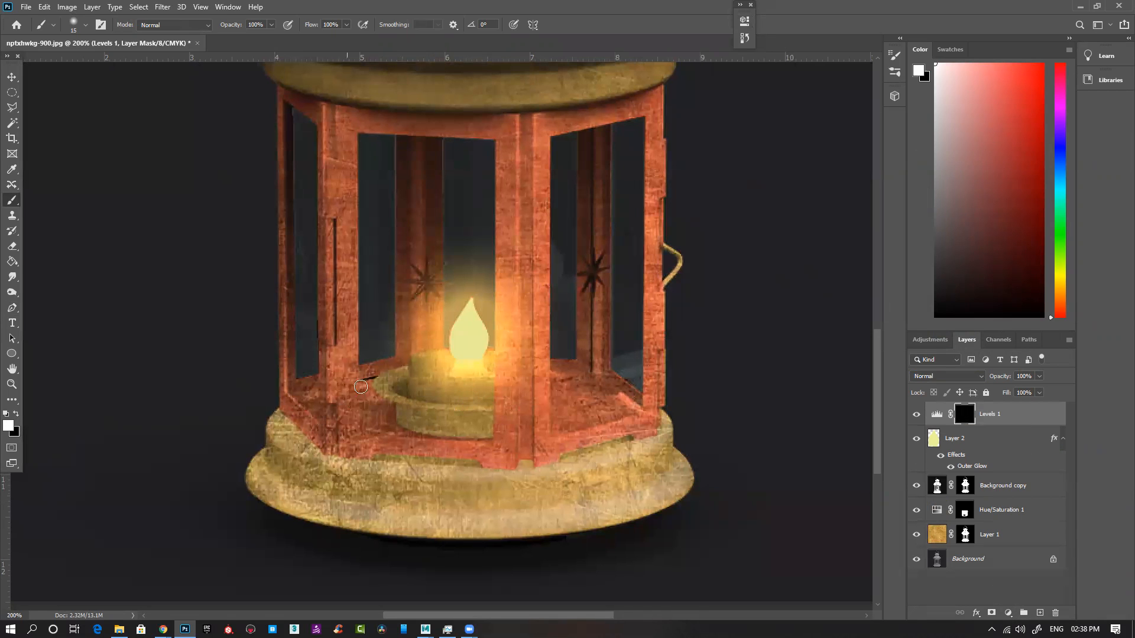
key("bracketleft")
key("bracketleft")
mouse_move(399, 388)
left_mouse_down()
mouse_move(476, 401)
mouse_move(400, 381)
mouse_move(485, 400)
mouse_move(417, 387)
mouse_move(417, 365)
mouse_move(480, 379)
mouse_move(416, 369)
mouse_move(412, 385)
mouse_move(388, 382)
mouse_move(377, 398)
mouse_move(478, 417)
mouse_move(399, 410)
left_mouse_up()
key("bracketleft")
mouse_move(455, 432)
left_mouse_down()
mouse_move(485, 428)
mouse_move(402, 424)
mouse_move(490, 432)
mouse_move(398, 431)
mouse_move(489, 436)
mouse_move(395, 425)
mouse_move(458, 435)
mouse_move(489, 432)
left_mouse_up()
mouse_move(428, 412)
left_mouse_down()
mouse_move(486, 416)
mouse_move(398, 408)
mouse_move(418, 421)
mouse_move(526, 431)
mouse_move(484, 437)
mouse_move(496, 447)
mouse_move(375, 444)
mouse_move(432, 442)
left_mouse_up()
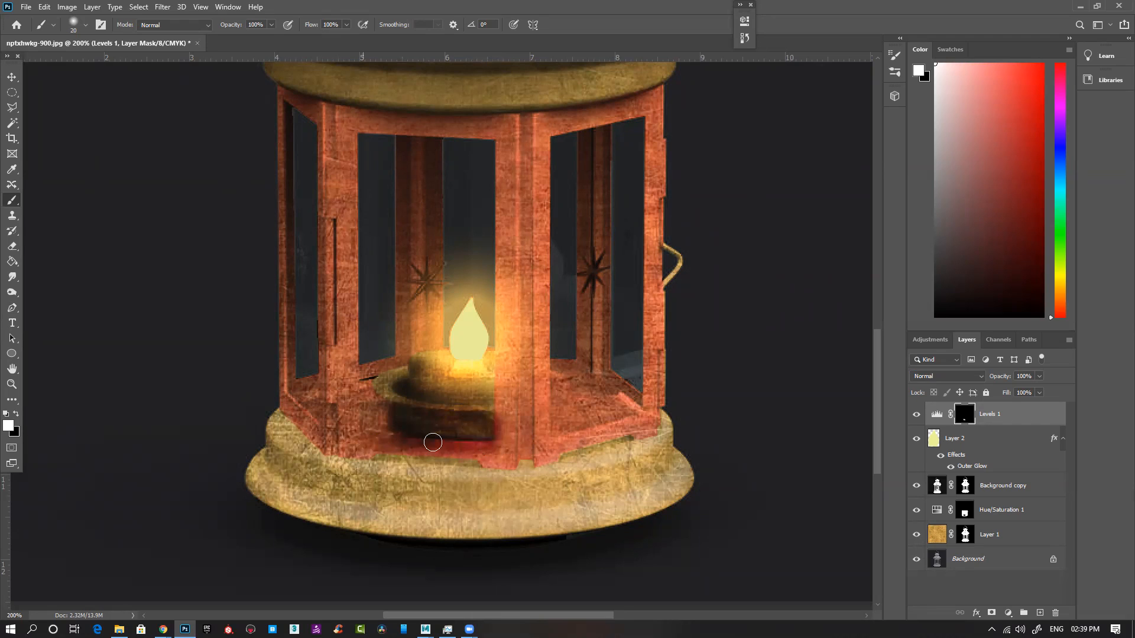
Step: Paint white on the Levels mask along the red frame's lower edge and the lantern floor to darken them
mouse_move(337, 459)
left_mouse_down()
mouse_move(484, 469)
mouse_move(340, 459)
left_mouse_up()
mouse_move(570, 464)
left_mouse_down()
mouse_move(405, 468)
mouse_move(629, 463)
mouse_move(531, 470)
mouse_move(656, 434)
mouse_move(538, 470)
mouse_move(623, 443)
mouse_move(488, 470)
left_mouse_up()
mouse_move(308, 441)
left_mouse_down()
mouse_move(289, 428)
mouse_move(314, 452)
left_mouse_up()
mouse_move(388, 375)
left_mouse_down()
mouse_move(388, 403)
mouse_move(375, 411)
mouse_move(384, 412)
mouse_move(369, 405)
mouse_move(402, 434)
mouse_move(376, 432)
mouse_move(477, 446)
left_mouse_up()
mouse_move(559, 398)
left_mouse_down()
mouse_move(564, 427)
mouse_move(621, 406)
mouse_move(572, 403)
mouse_move(560, 372)
mouse_move(608, 409)
mouse_move(621, 405)
mouse_move(580, 420)
left_mouse_up()
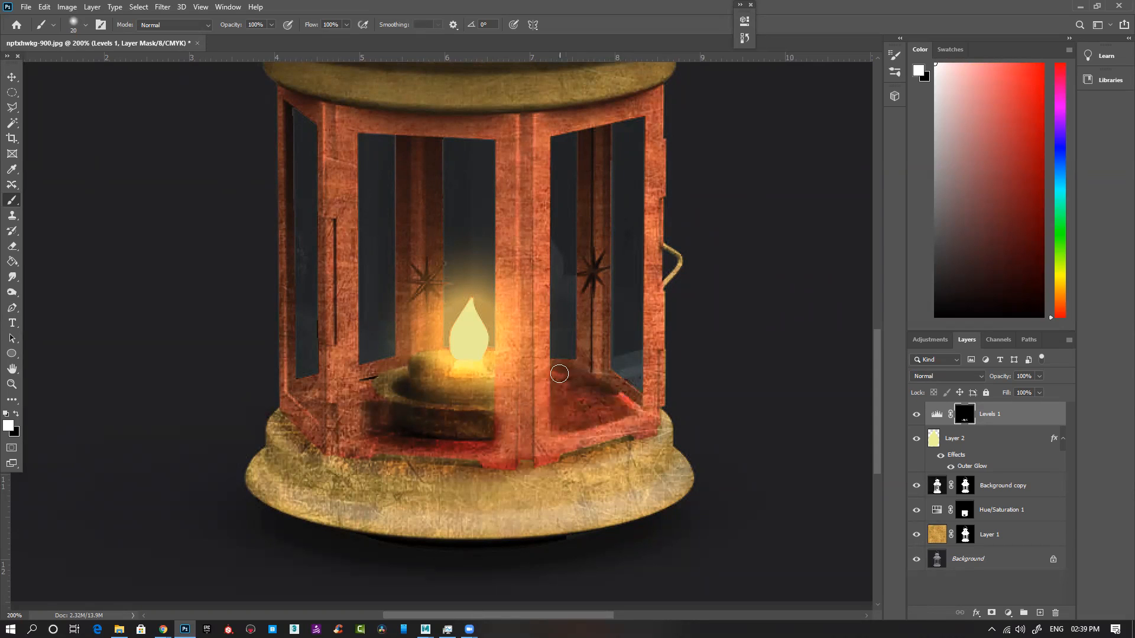
Step: Paint white on the Levels mask over the floor around the candle holder and the red frame's lower-left rail
left_click_drag(559, 373, 560, 417)
mouse_move(374, 373)
left_mouse_down()
mouse_move(367, 419)
mouse_move(300, 393)
mouse_move(317, 413)
mouse_move(383, 384)
mouse_move(364, 385)
mouse_move(372, 432)
mouse_move(421, 436)
left_mouse_up()
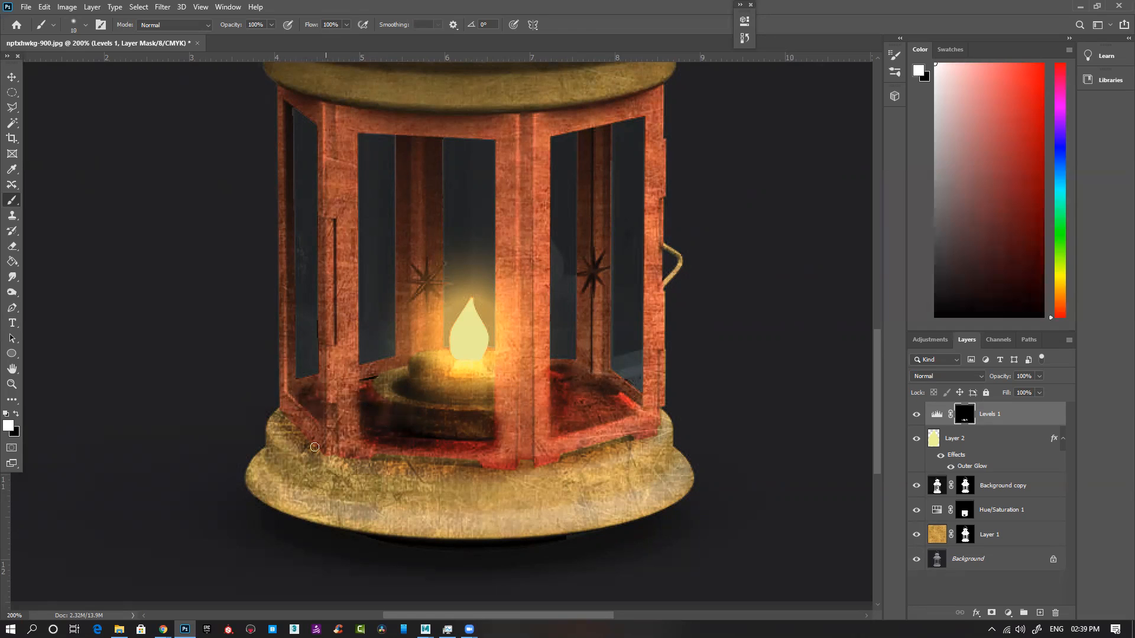
left_click_drag(308, 439, 286, 423)
mouse_move(337, 453)
left_mouse_down()
mouse_move(423, 463)
mouse_move(367, 461)
left_mouse_up()
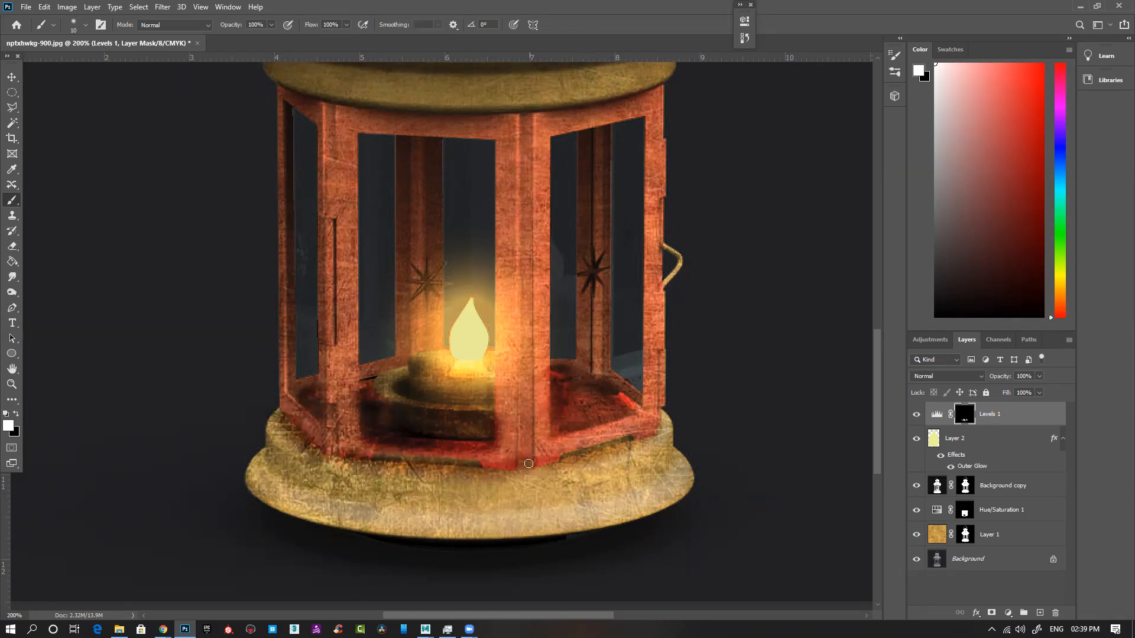
Step: Shade the brass base by painting white on the Levels mask along its outer rim, grooves and upper edge with a small soft brush
mouse_move(646, 430)
left_mouse_down()
mouse_move(552, 465)
mouse_move(639, 442)
mouse_move(545, 449)
mouse_move(665, 458)
mouse_move(685, 444)
mouse_move(651, 467)
mouse_move(671, 458)
mouse_move(554, 495)
mouse_move(408, 484)
mouse_move(261, 454)
mouse_move(299, 477)
mouse_move(428, 497)
mouse_move(546, 493)
mouse_move(296, 482)
mouse_move(488, 502)
mouse_move(655, 462)
mouse_move(507, 496)
mouse_move(312, 478)
mouse_move(268, 460)
mouse_move(437, 501)
mouse_move(530, 496)
mouse_move(248, 464)
mouse_move(264, 506)
mouse_move(258, 479)
mouse_move(353, 524)
mouse_move(535, 522)
mouse_move(337, 518)
mouse_move(446, 529)
mouse_move(614, 515)
mouse_move(694, 465)
mouse_move(680, 462)
mouse_move(689, 480)
mouse_move(613, 521)
mouse_move(679, 490)
mouse_move(496, 537)
mouse_move(309, 506)
mouse_move(267, 461)
mouse_move(344, 527)
mouse_move(487, 538)
mouse_move(687, 508)
left_mouse_up()
key("bracketleft")
left_click_drag(572, 529, 423, 531)
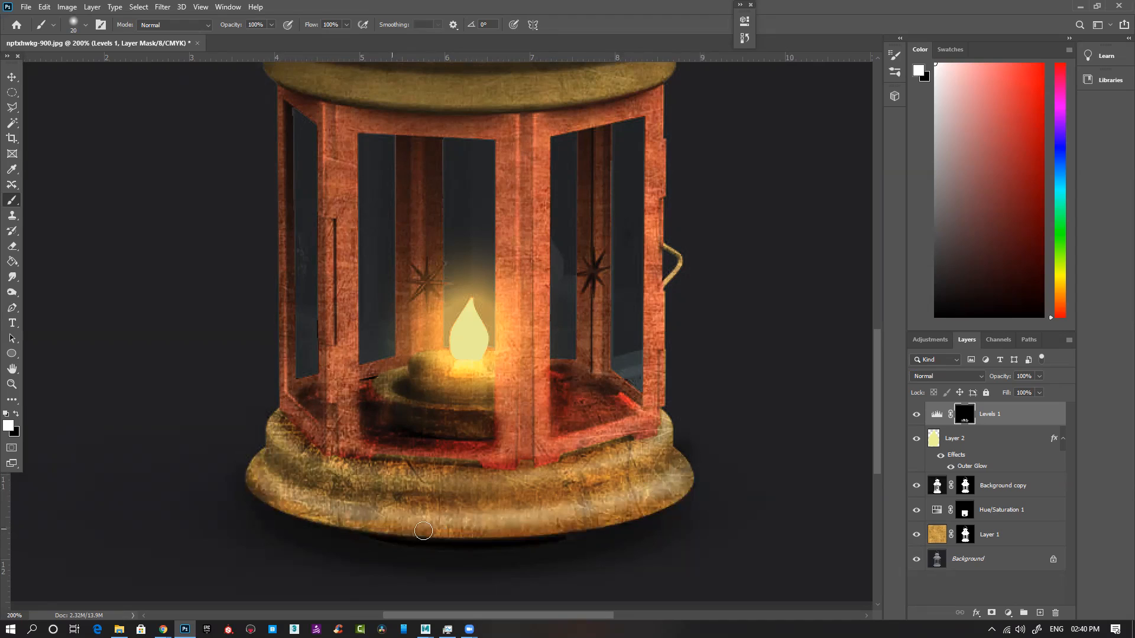
key("bracketleft")
mouse_move(338, 488)
left_mouse_down()
mouse_move(275, 449)
mouse_move(310, 479)
mouse_move(539, 503)
left_mouse_up()
mouse_move(430, 499)
left_mouse_down()
mouse_move(679, 470)
mouse_move(369, 494)
left_mouse_up()
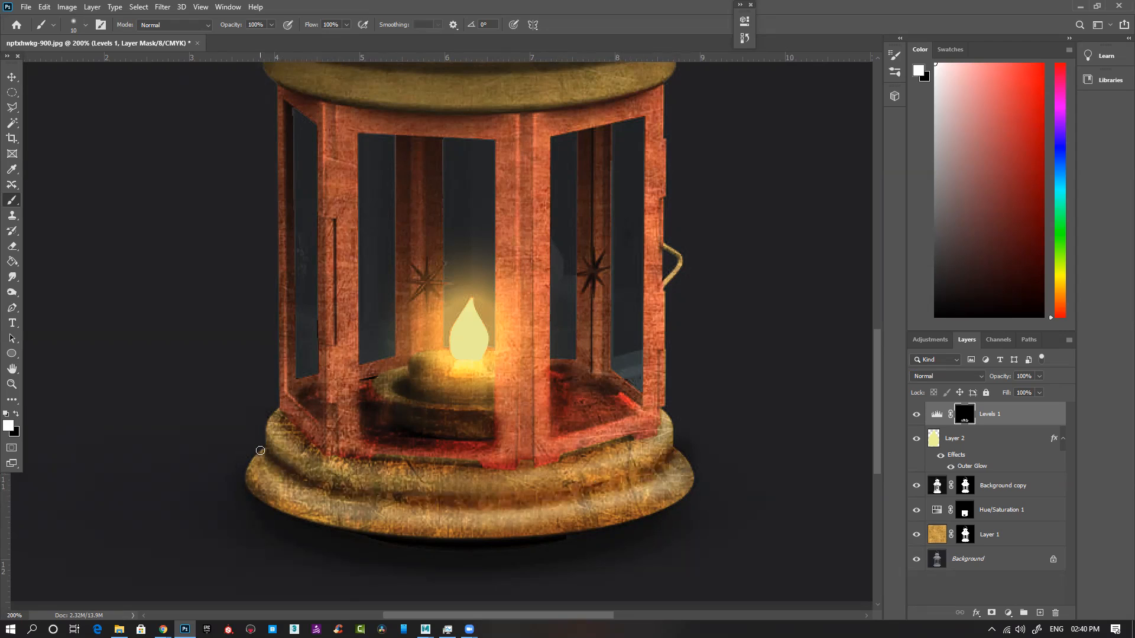
mouse_move(281, 416)
left_mouse_down()
mouse_move(311, 445)
mouse_move(511, 466)
mouse_move(580, 453)
left_mouse_up()
mouse_move(654, 431)
left_mouse_down()
mouse_move(667, 422)
mouse_move(626, 440)
left_mouse_up()
Step: Paint white on the Levels mask down the front and rear window posts and along the red frame's top edge to darken them
key("ctrl+minus")
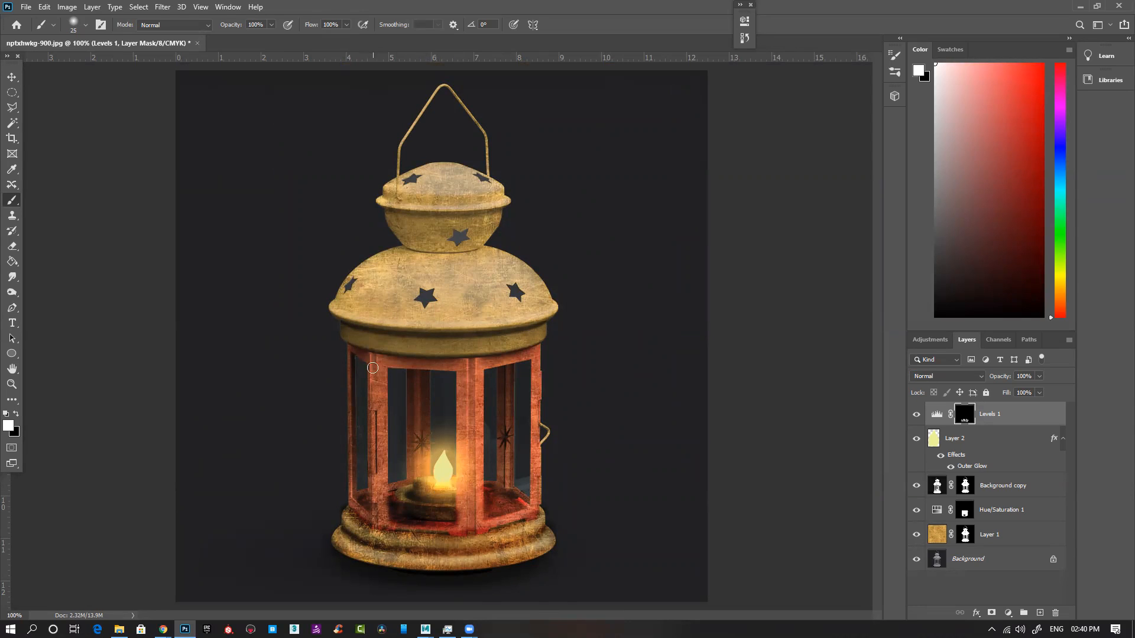
left_click_drag(466, 361, 543, 351)
left_click_drag(471, 367, 469, 561)
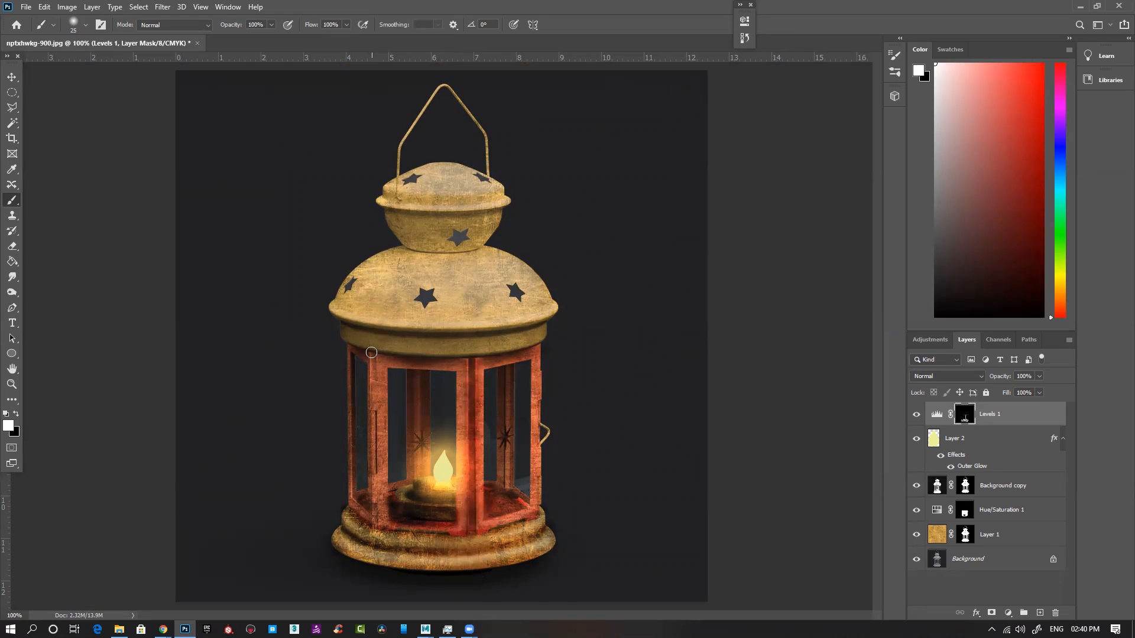
left_click_drag(371, 352, 367, 535)
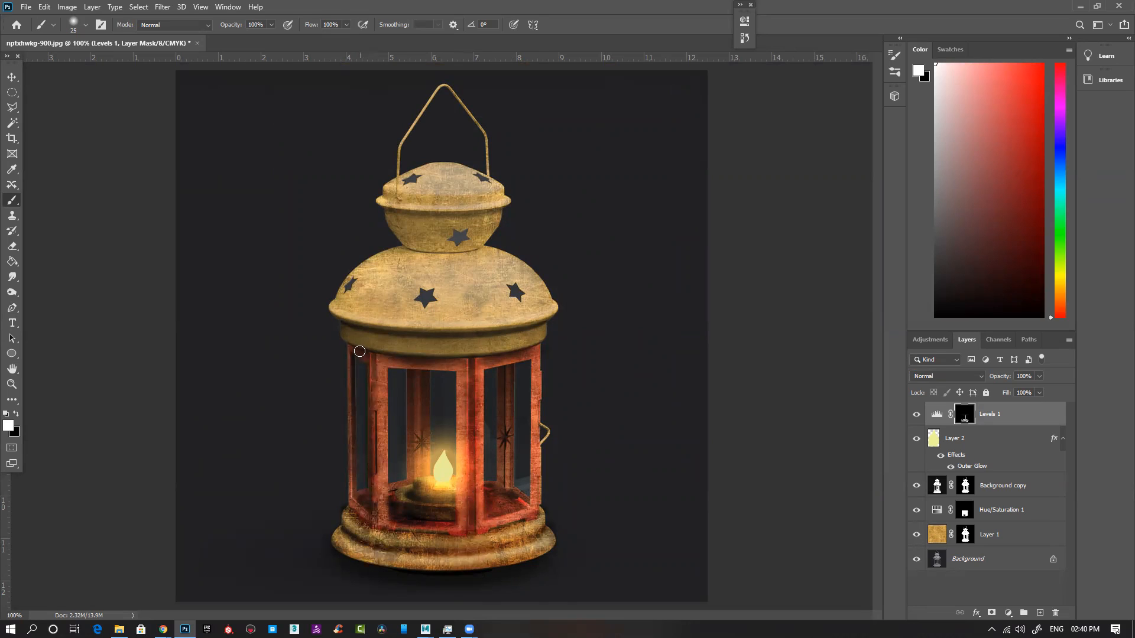
left_click_drag(538, 361, 529, 521)
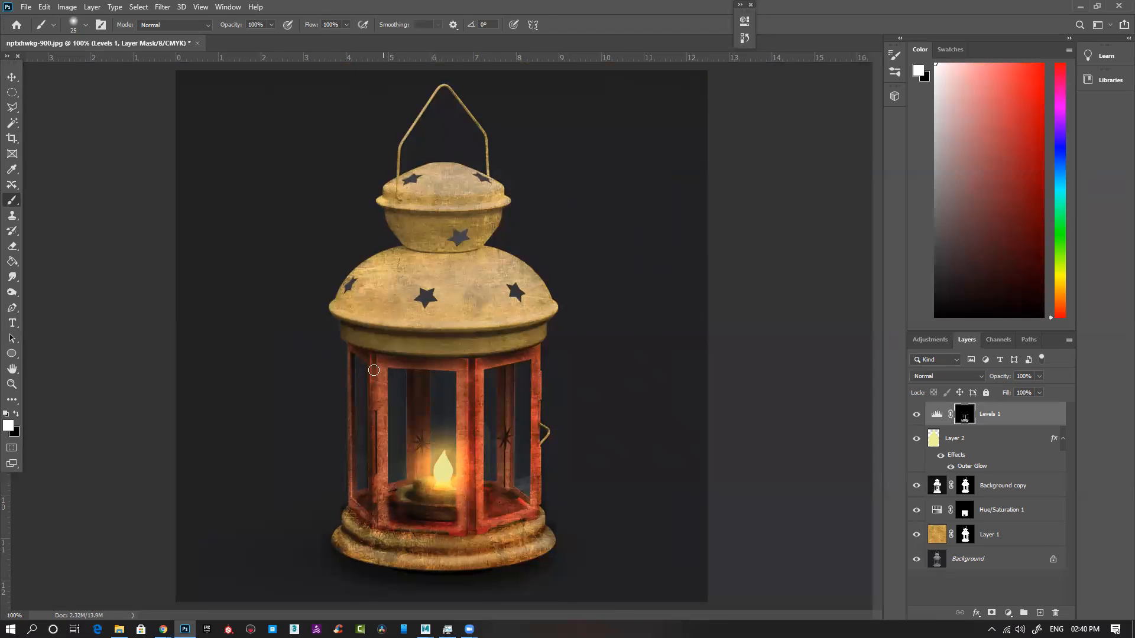
left_click_drag(507, 373, 497, 509)
left_click_drag(411, 401, 415, 426)
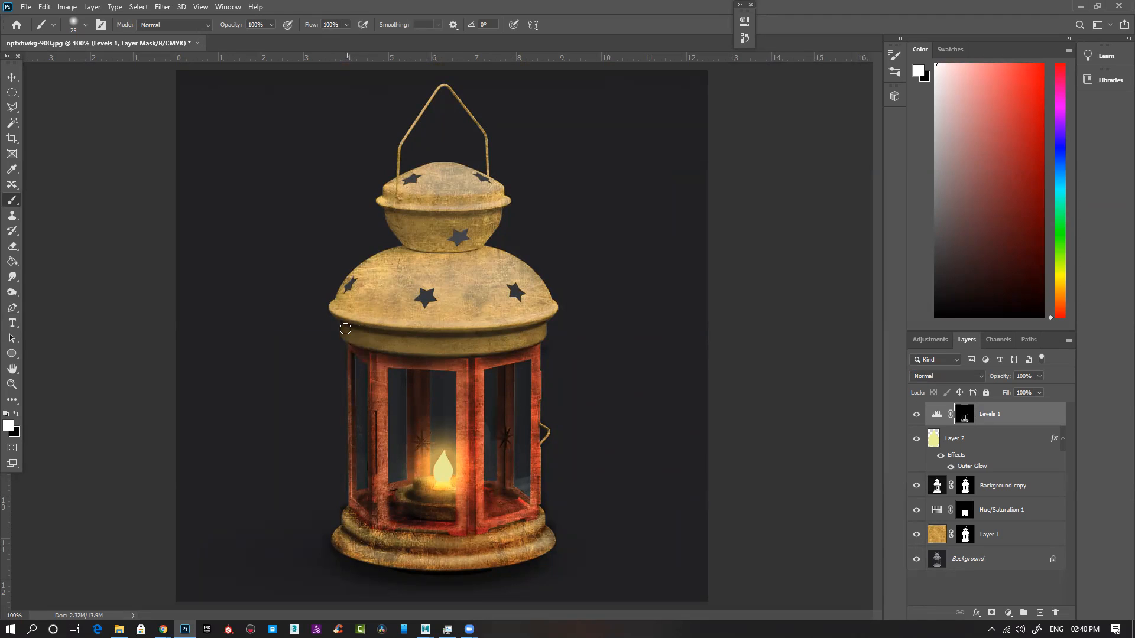
Step: Enlarge the soft brush to 175 and paint white on the Levels mask around the lantern's dome, sides and base to darken its outer edges
key("bracketright")
key("bracketright")
key("bracketright")
key("bracketright")
key("bracketright")
key("bracketright")
key("bracketright")
key("bracketright")
key("bracketright")
mouse_move(398, 158)
left_mouse_down()
mouse_move(346, 237)
mouse_move(354, 298)
mouse_move(334, 272)
mouse_move(349, 284)
left_mouse_up()
mouse_move(519, 192)
left_mouse_down()
mouse_move(543, 252)
mouse_move(506, 230)
mouse_move(583, 319)
mouse_move(547, 268)
mouse_move(551, 327)
left_mouse_up()
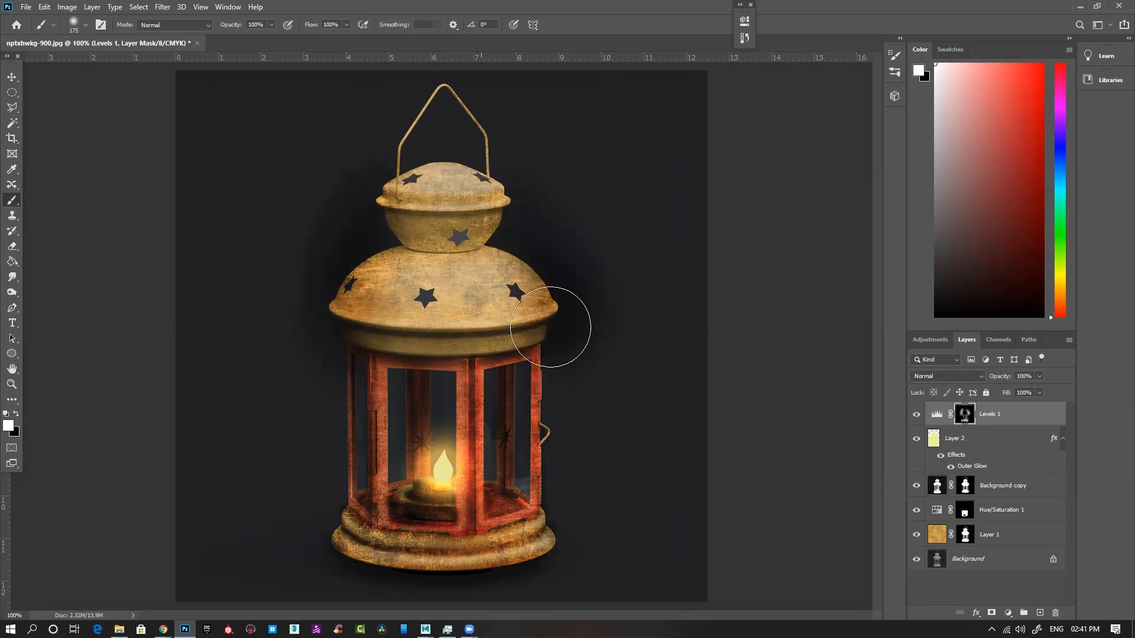
mouse_move(386, 132)
left_mouse_down()
mouse_move(338, 267)
mouse_move(320, 391)
mouse_move(328, 557)
left_mouse_up()
left_click_drag(549, 567, 571, 529)
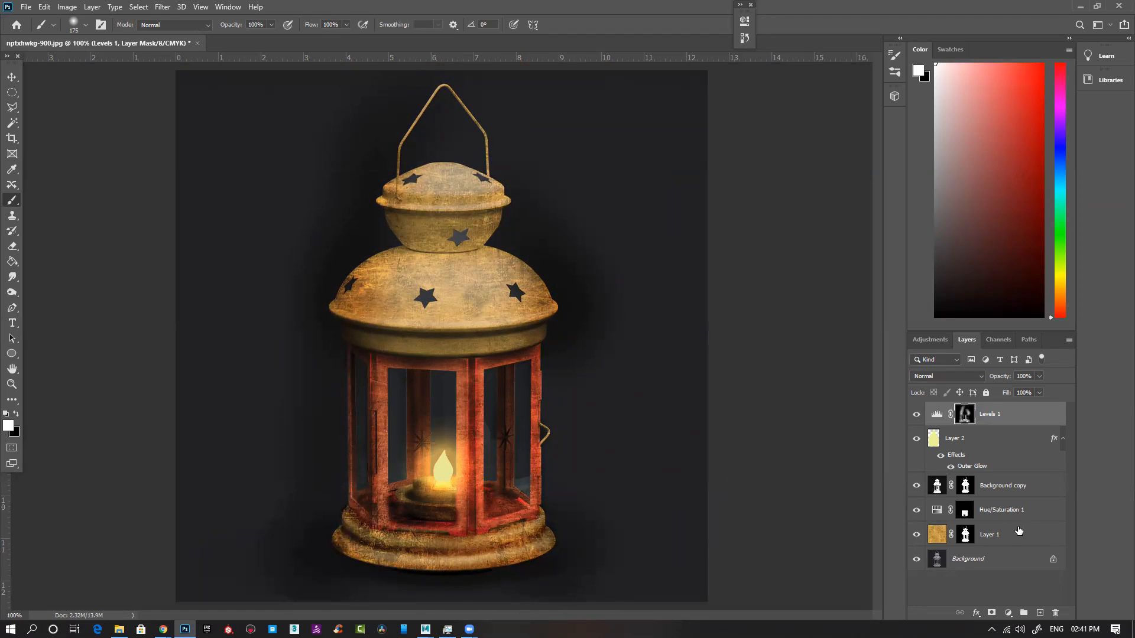
Step: Select the area outside the lantern from Layer 1's mask, fill it with black on the Levels mask, and deselect
left_click(965, 535, "ctrl")
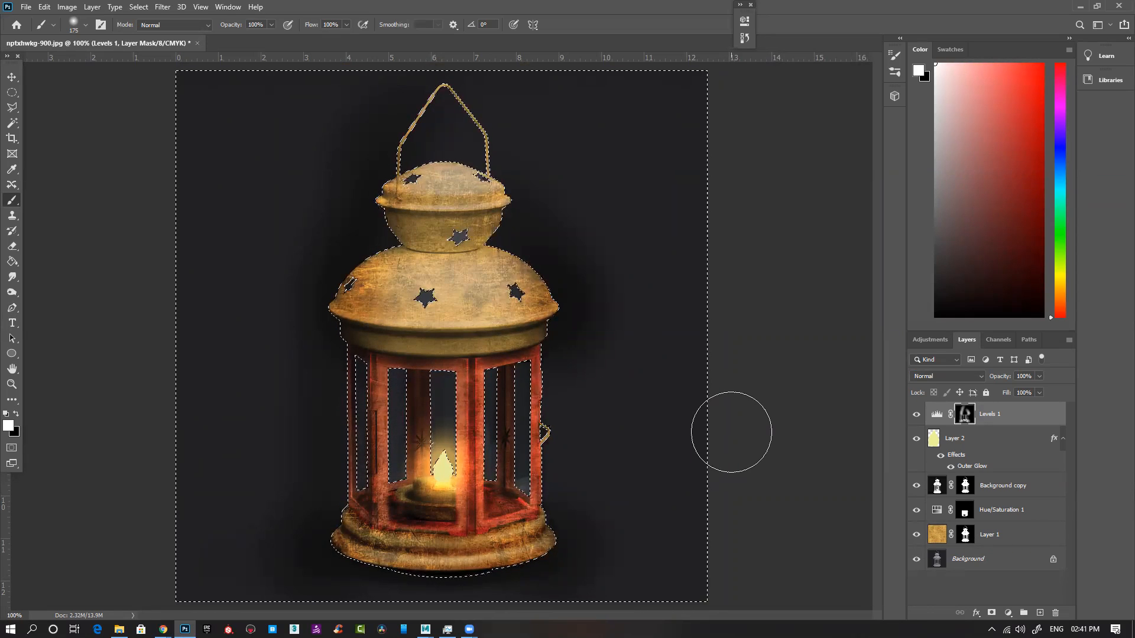
key("alt+Delete")
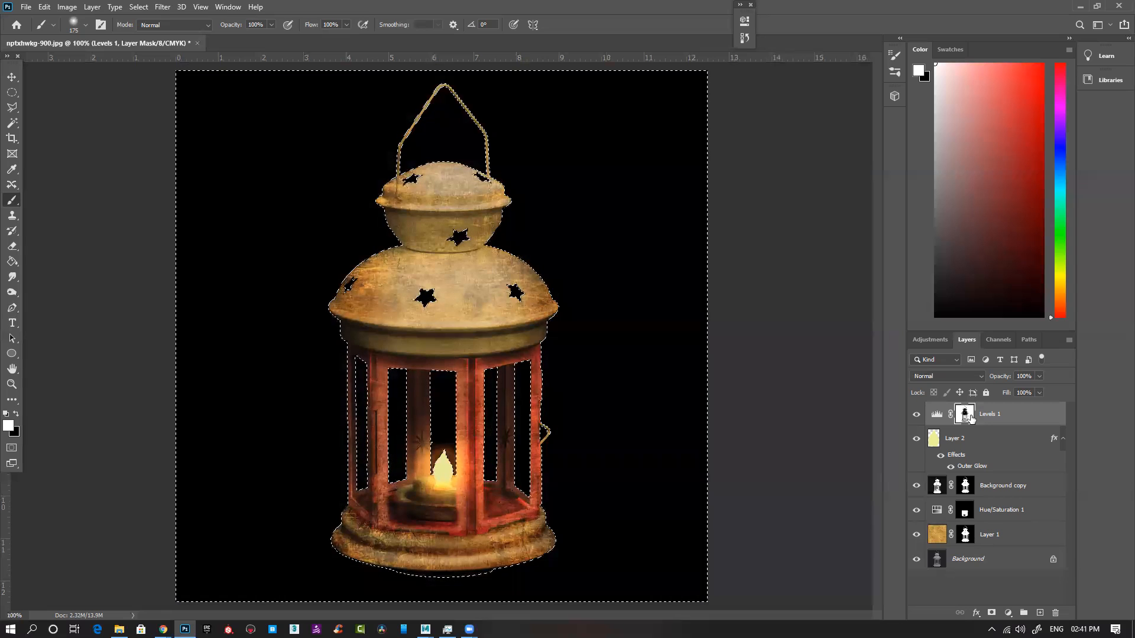
key("ctrl+z")
key("ctrl+Delete")
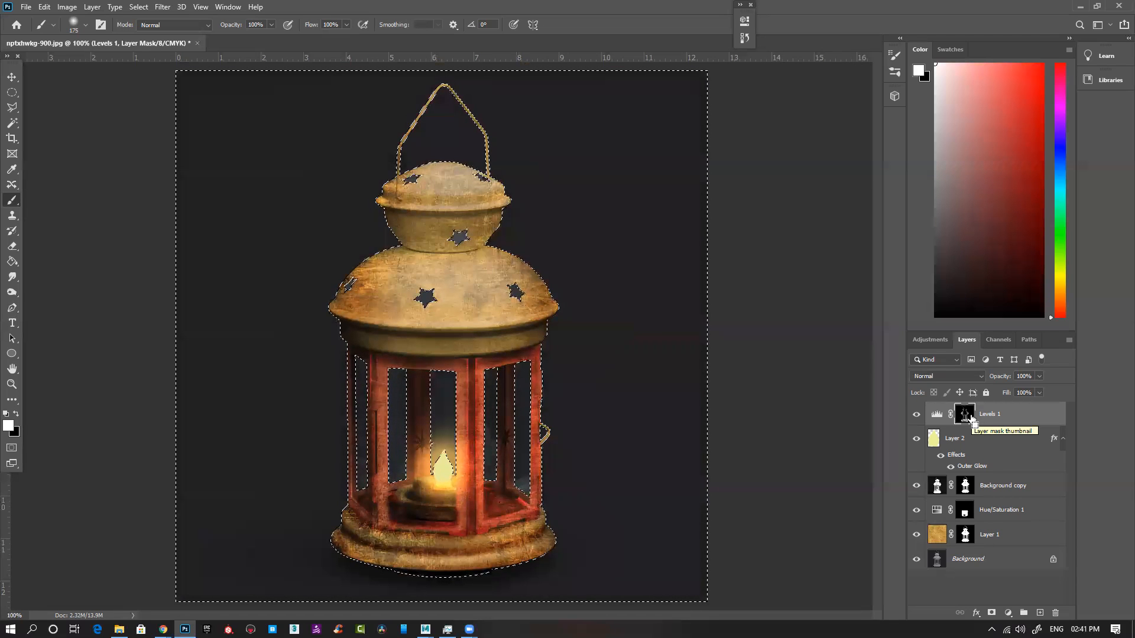
key("ctrl+d")
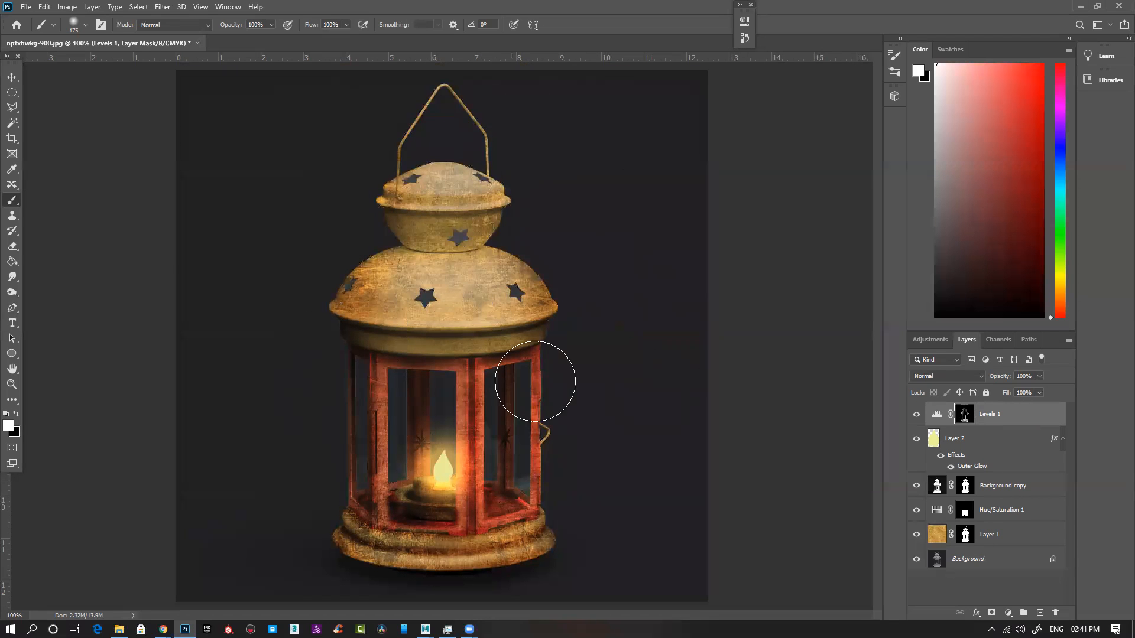
Step: Toggle the Levels 1 layer's visibility to compare the lantern with and without the shading
left_click(915, 418)
left_click(915, 417)
left_click(915, 417)
left_click(915, 417)
left_click(915, 417)
left_click(915, 418)
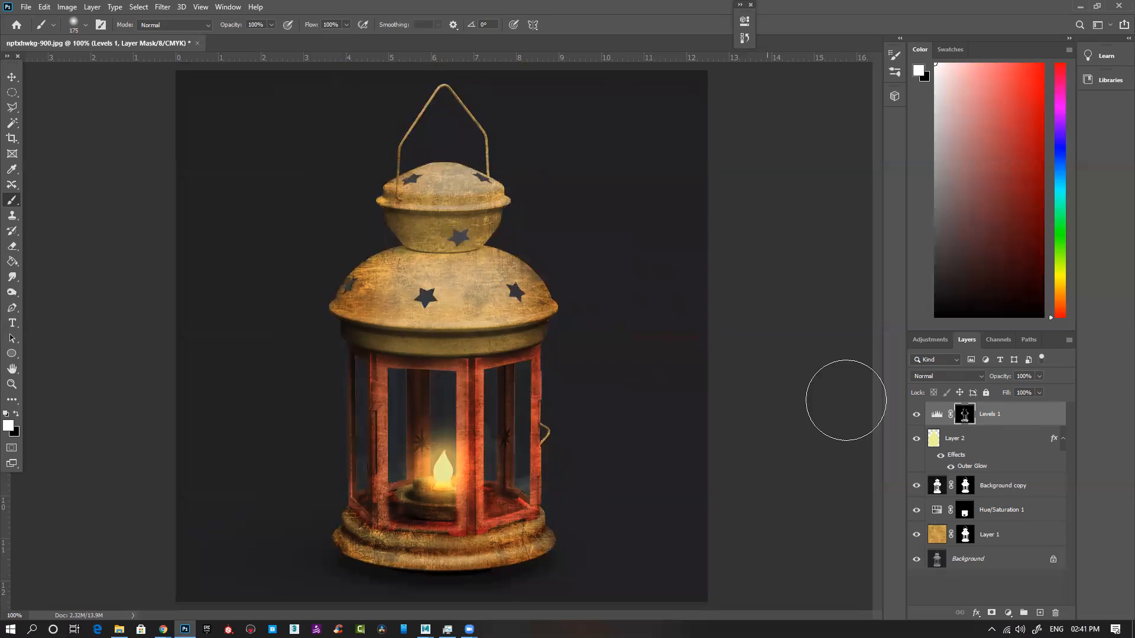
Step: Reduce the brush to 60 and paint white on the Levels mask over the dome, upper cap and the band below the dome
key("bracketleft")
key("bracketleft")
key("bracketleft")
key("bracketleft")
key("bracketleft")
key("bracketleft")
key("bracketleft")
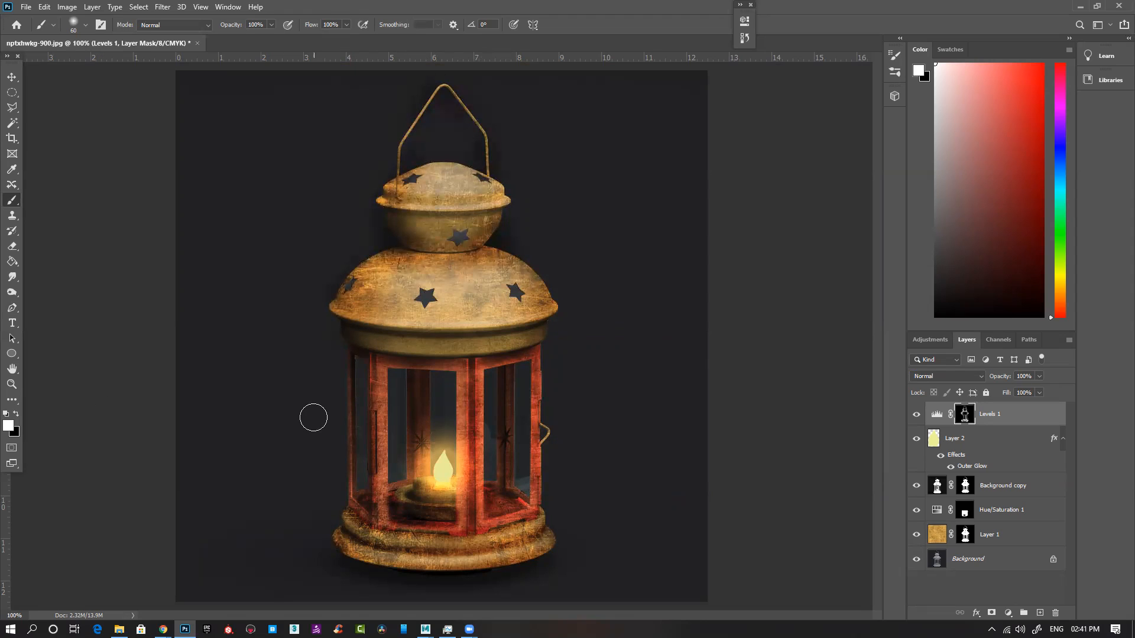
left_click_drag(351, 331, 468, 339)
left_click_drag(392, 343, 461, 342)
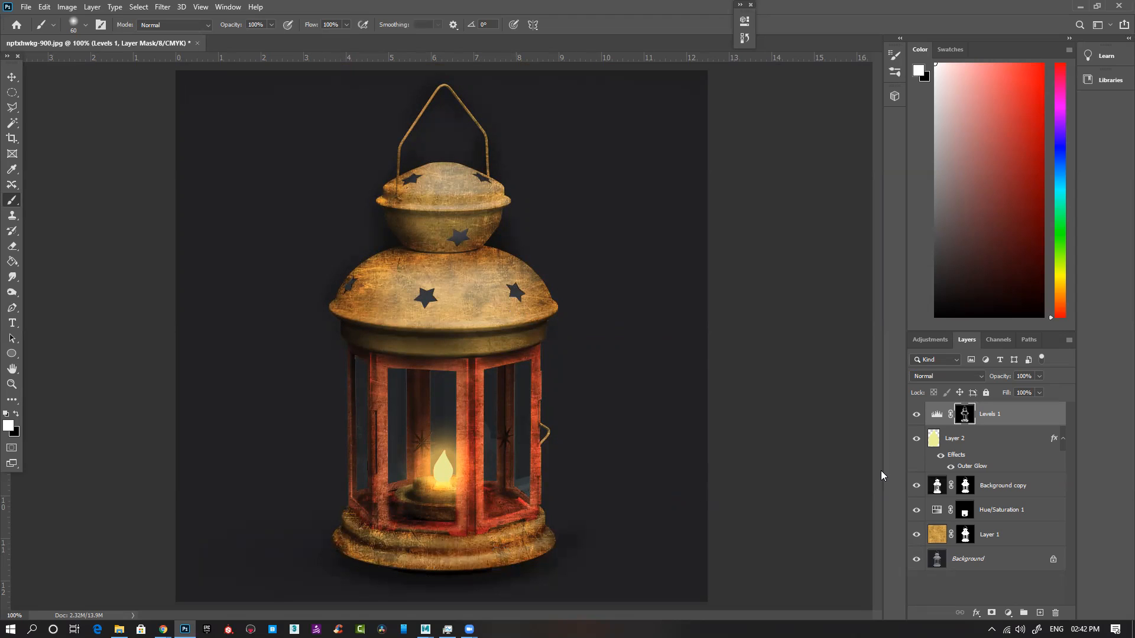
Step: Load Layer 1's mask as a selection, invert it, clear the spilled shading outside the lantern with black on the Levels mask, and deselect
left_click(966, 536, "ctrl")
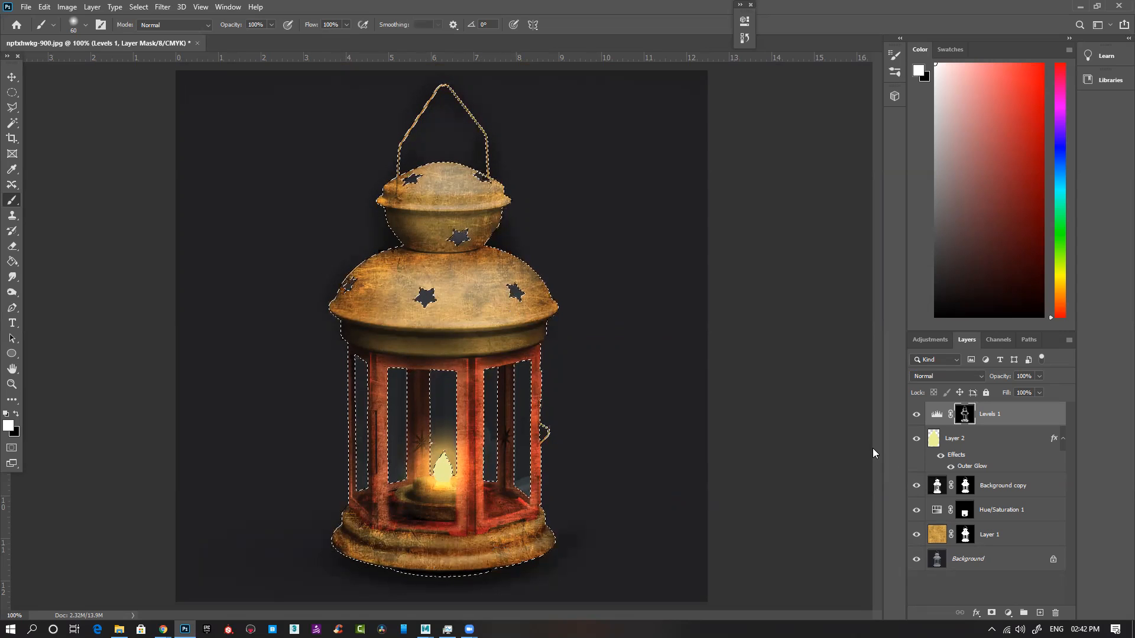
key("ctrl+shift+i")
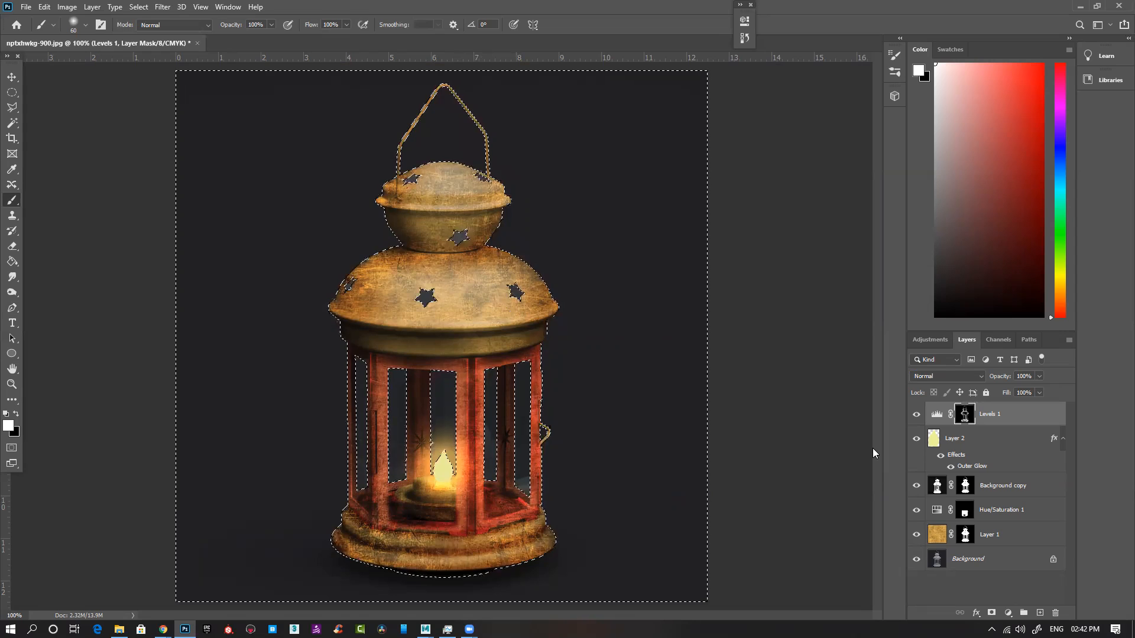
key("ctrl+d")
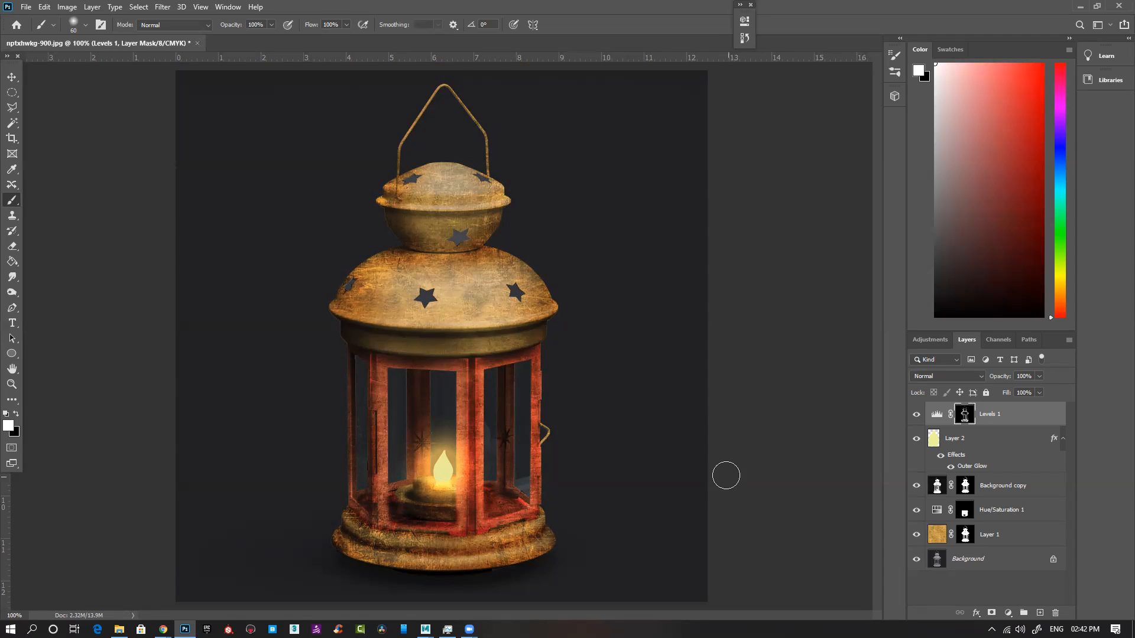
Step: Compare the lantern with and without the brass texture, flame and Levels layers by toggling each one's visibility
left_click(917, 535)
left_click(918, 535)
left_click(918, 535)
left_click(917, 535)
left_click(916, 440)
left_click(916, 440)
left_click(917, 414)
left_click(917, 414)
scroll(573, 418, "down", 2)
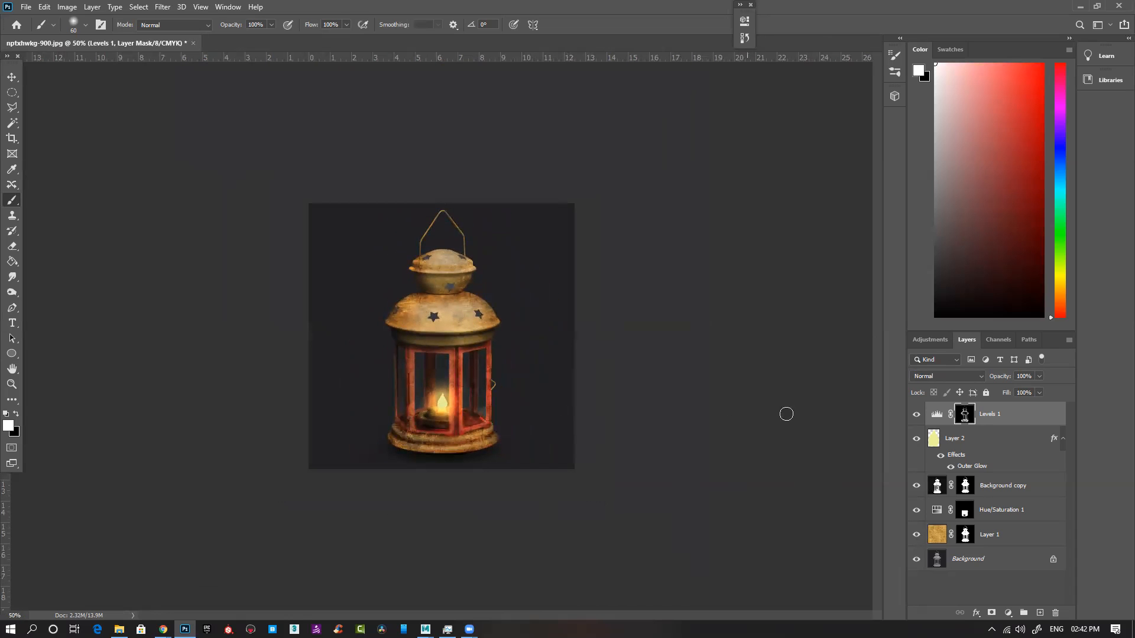
Step: Select all layers from Layer 1 up to Levels 1, leaving out the Background
left_click(1016, 539)
left_click(1010, 418, "shift")
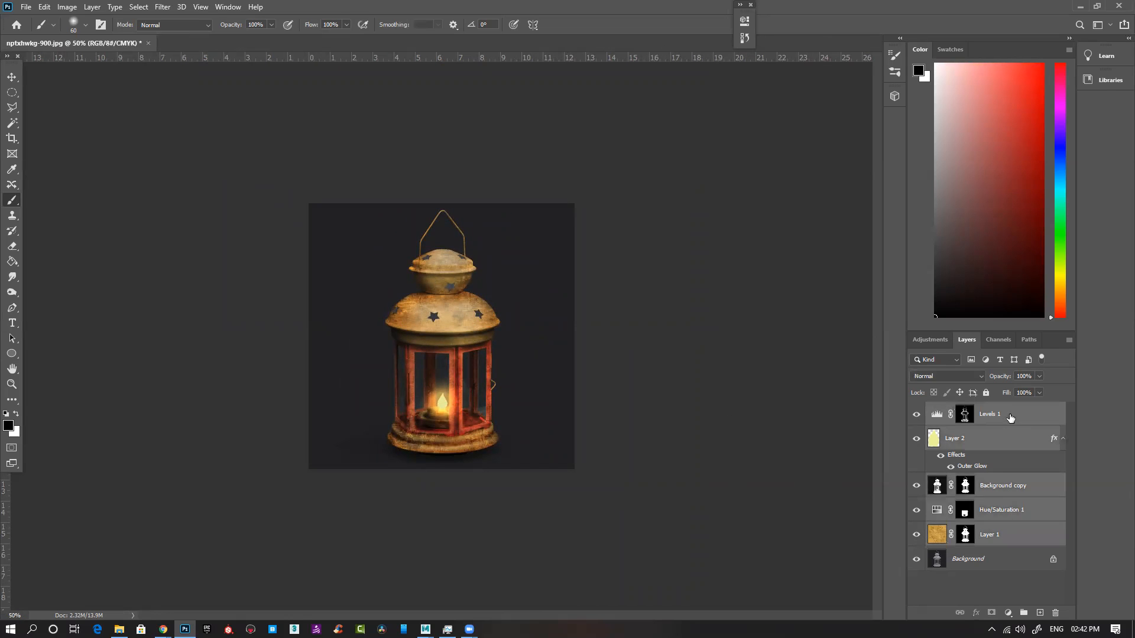